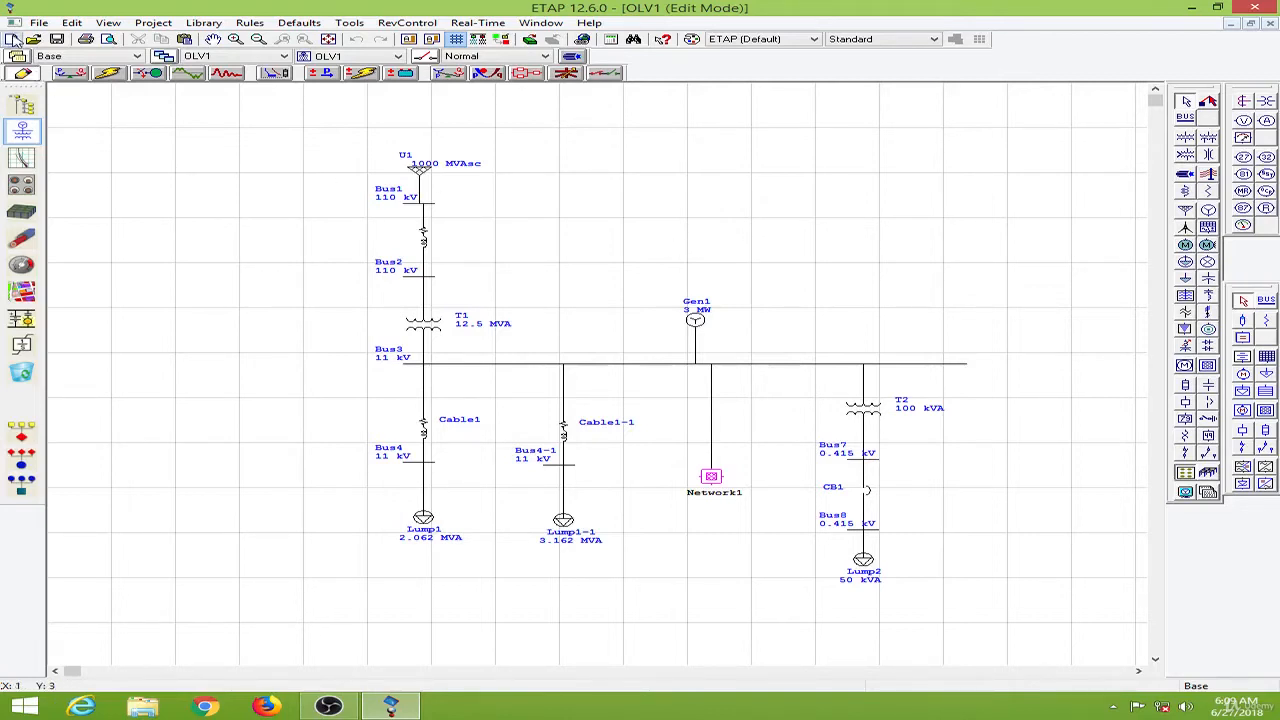
Step: Create a new project file named Substation1 with English units
{"action": "left_click", "coordinate": [13, 40]}
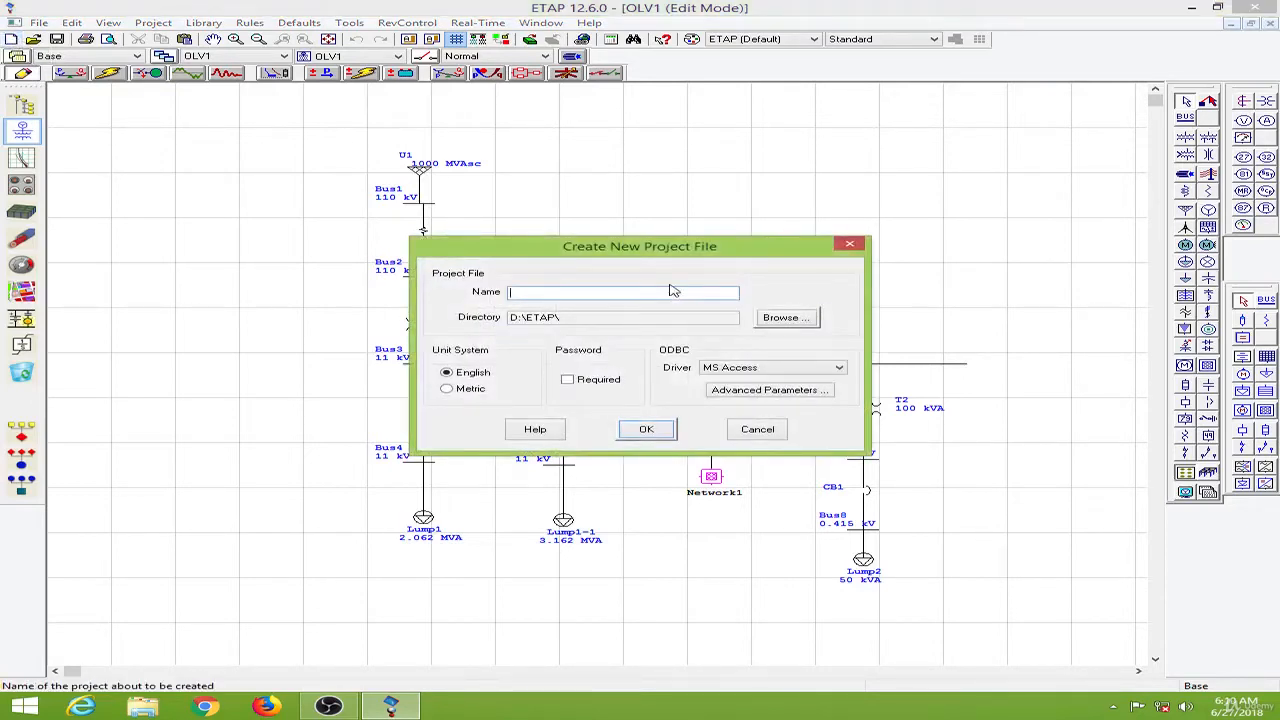
{"action": "type", "text": "Substation1"}
{"action": "key", "text": "Return"}
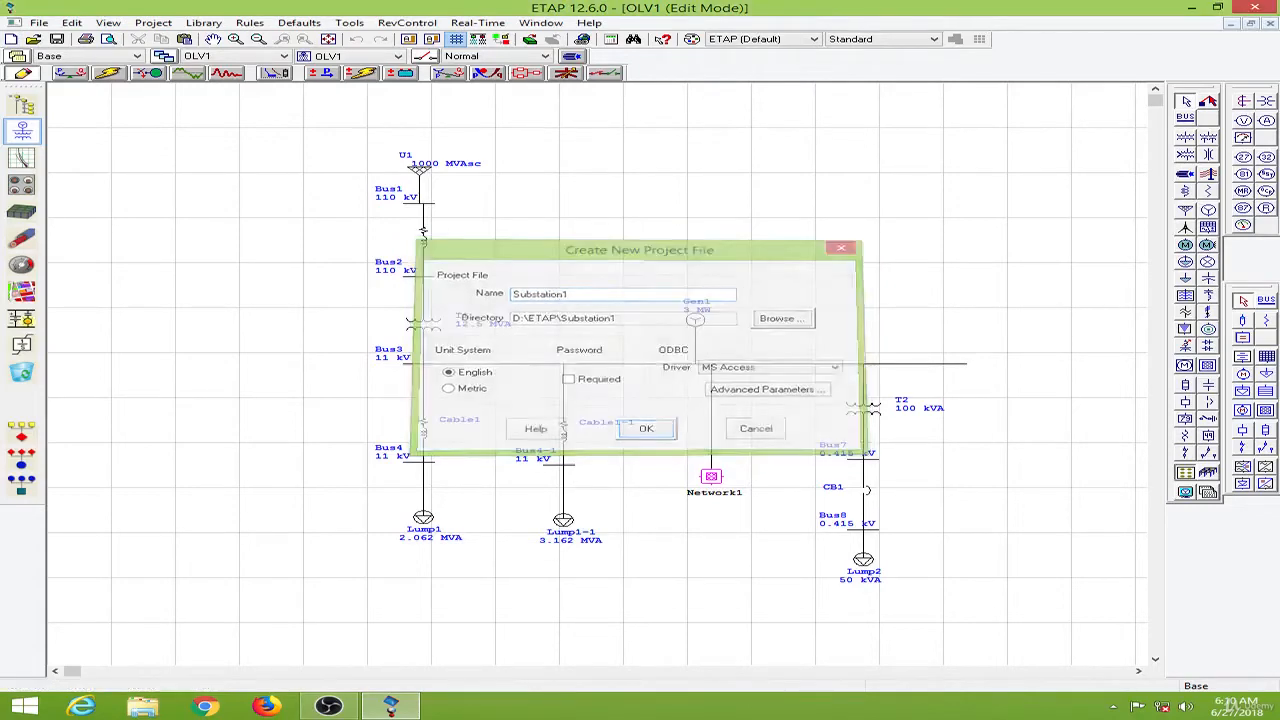
{"action": "left_click", "coordinate": [766, 271]}
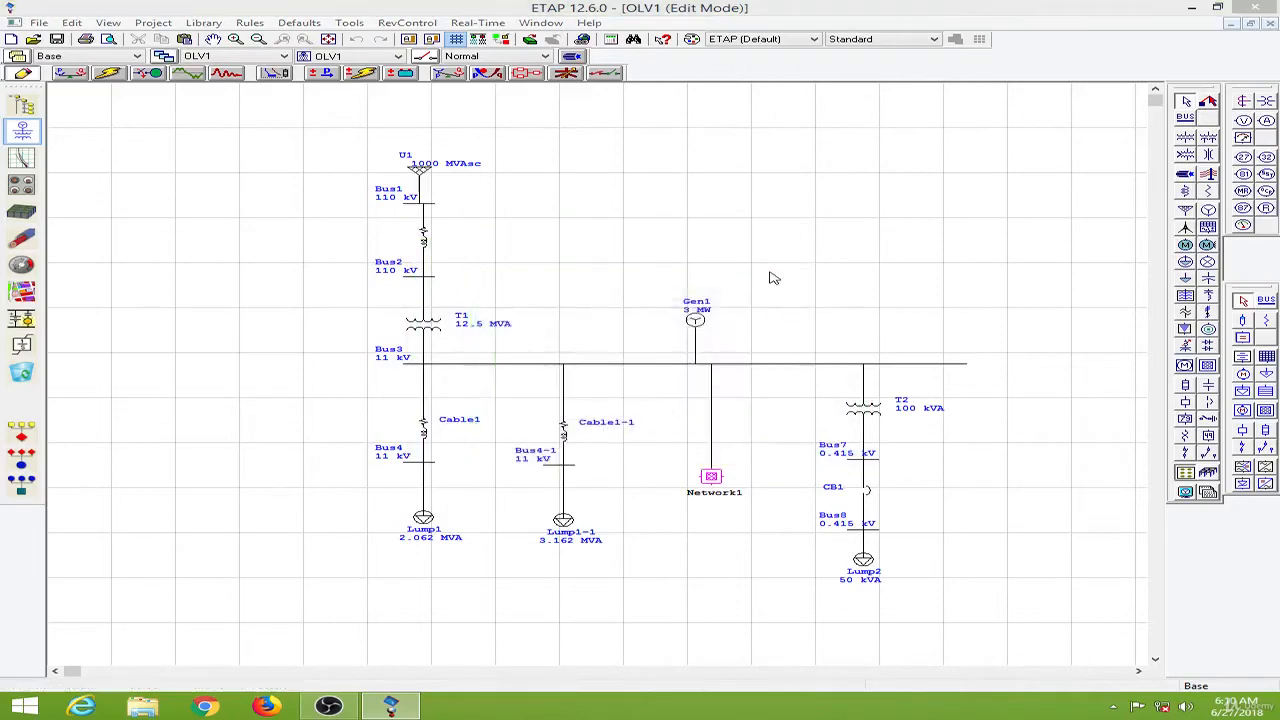
{"action": "left_click", "coordinate": [795, 386]}
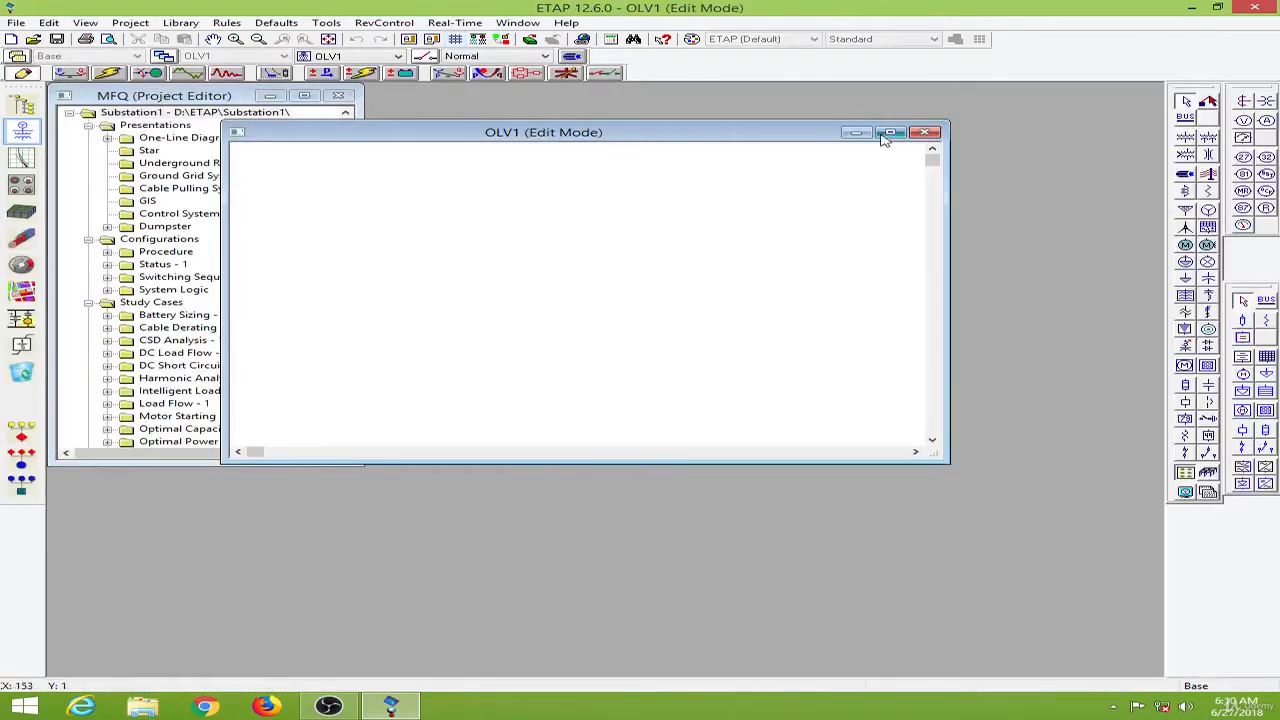
Step: Maximize the empty OLV1 one-line diagram window and display its grid
{"action": "left_click", "coordinate": [890, 132]}
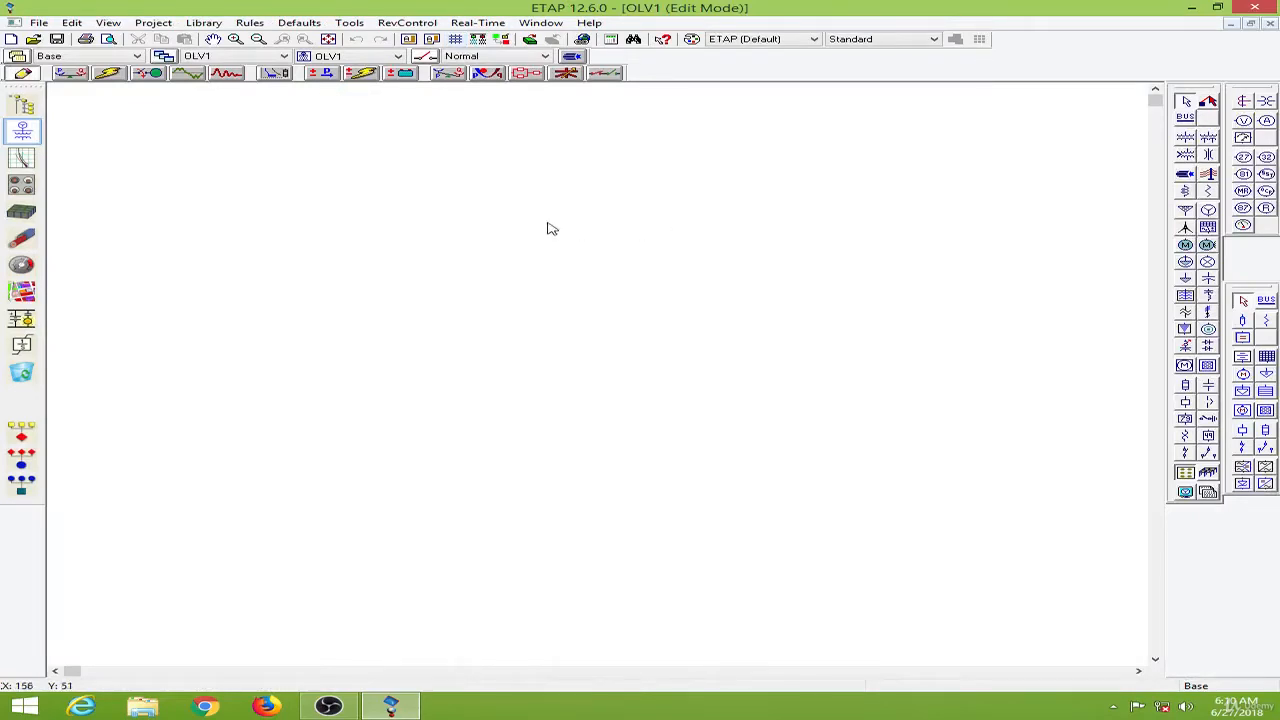
{"action": "left_click", "coordinate": [456, 39]}
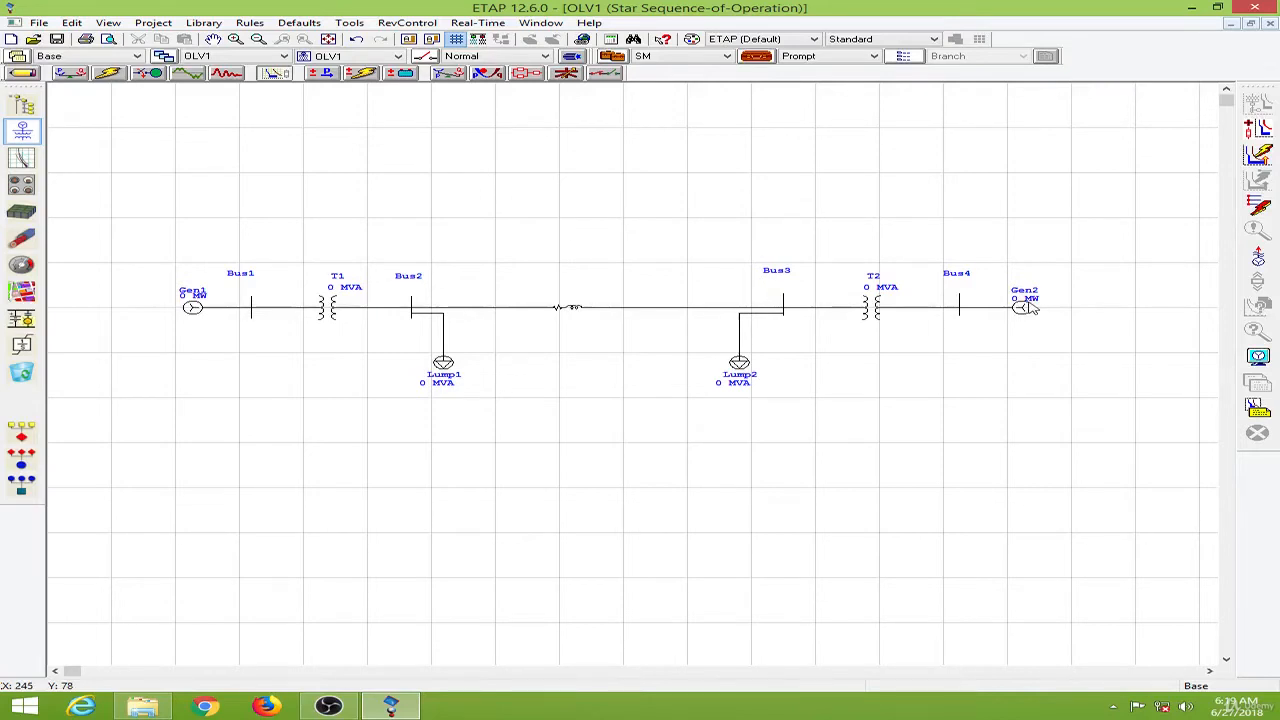
Step: Set generator Gen1's rating to 10 MW and 11 kV, then check its operation mode
{"action": "double_click", "coordinate": [193, 309]}
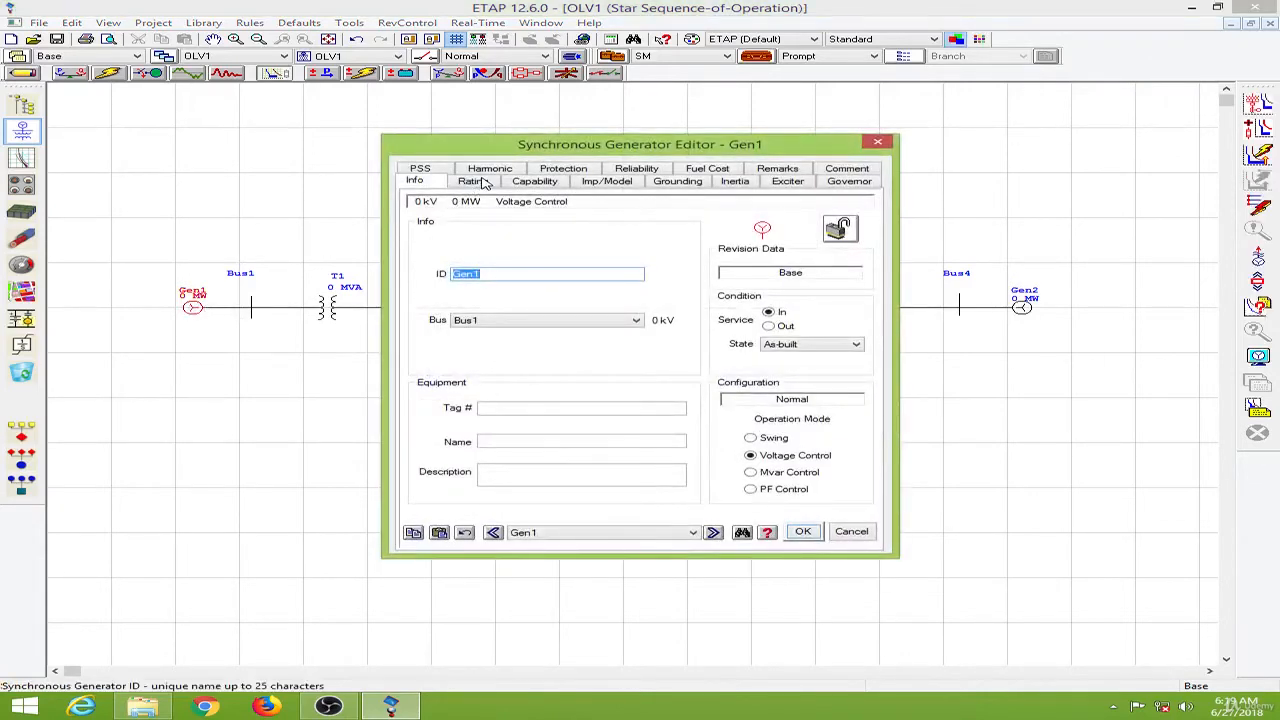
{"action": "left_click", "coordinate": [485, 182]}
{"action": "left_click", "coordinate": [467, 246]}
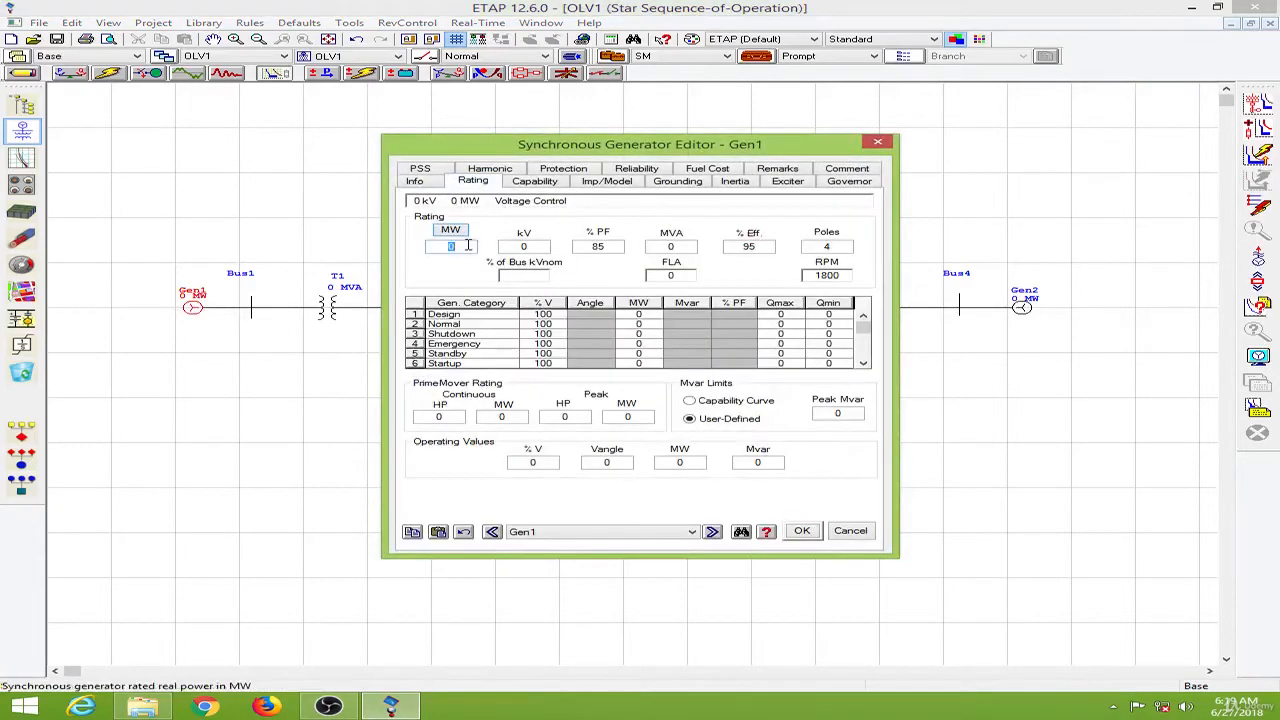
{"action": "type", "text": "10"}
{"action": "left_click", "coordinate": [540, 246]}
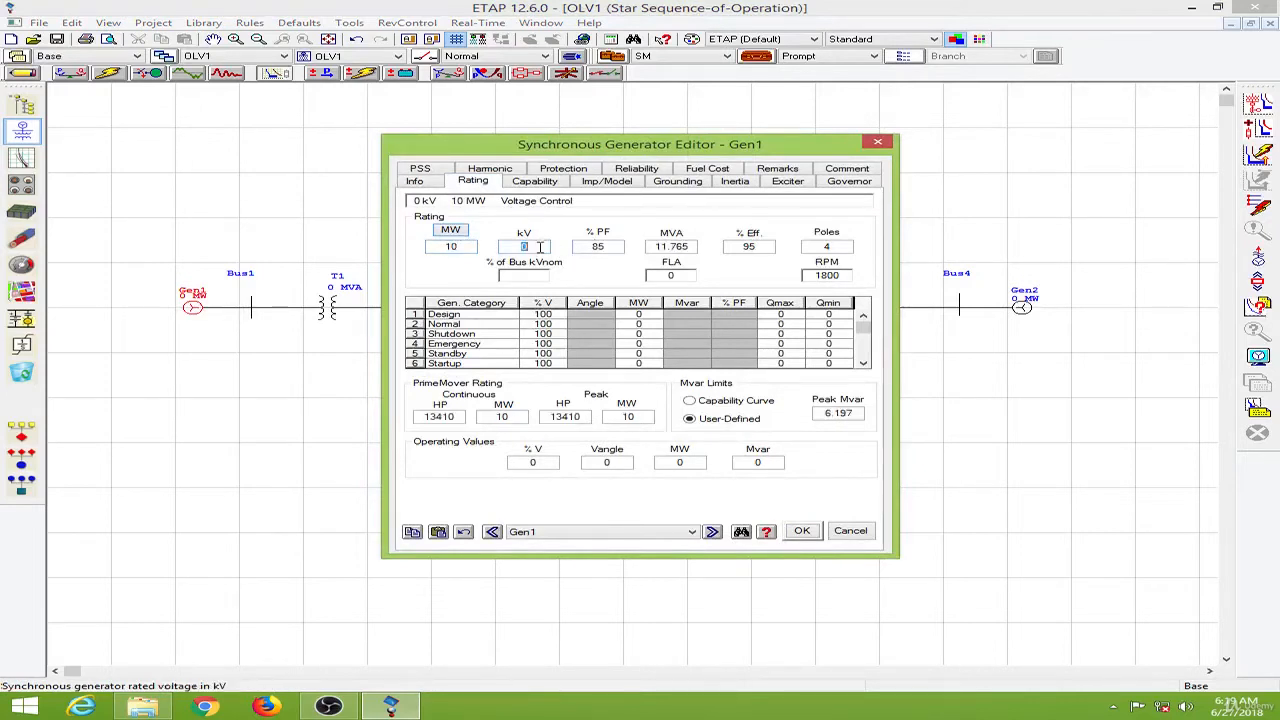
{"action": "type", "text": "11"}
{"action": "left_click", "coordinate": [430, 184]}
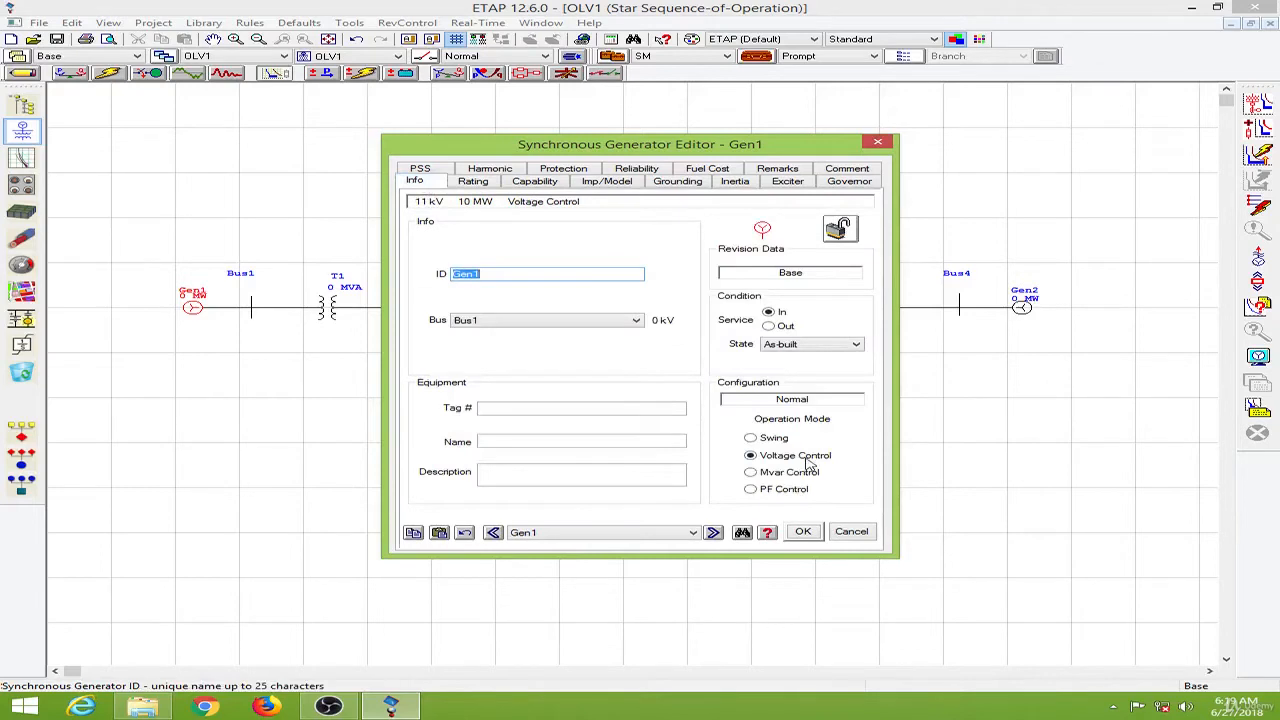
Step: Fill Gen1's impedance and dynamic model with typical data and set its damping to 10
{"action": "left_click", "coordinate": [606, 186]}
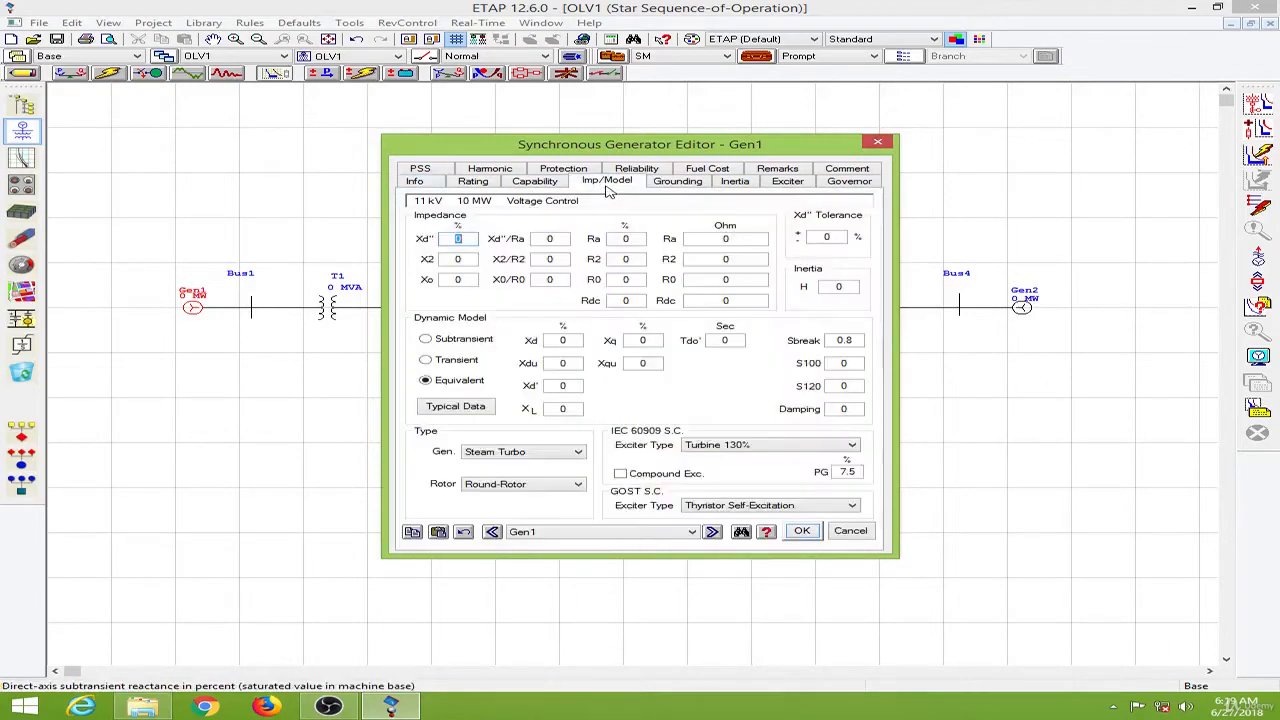
{"action": "left_click", "coordinate": [464, 410]}
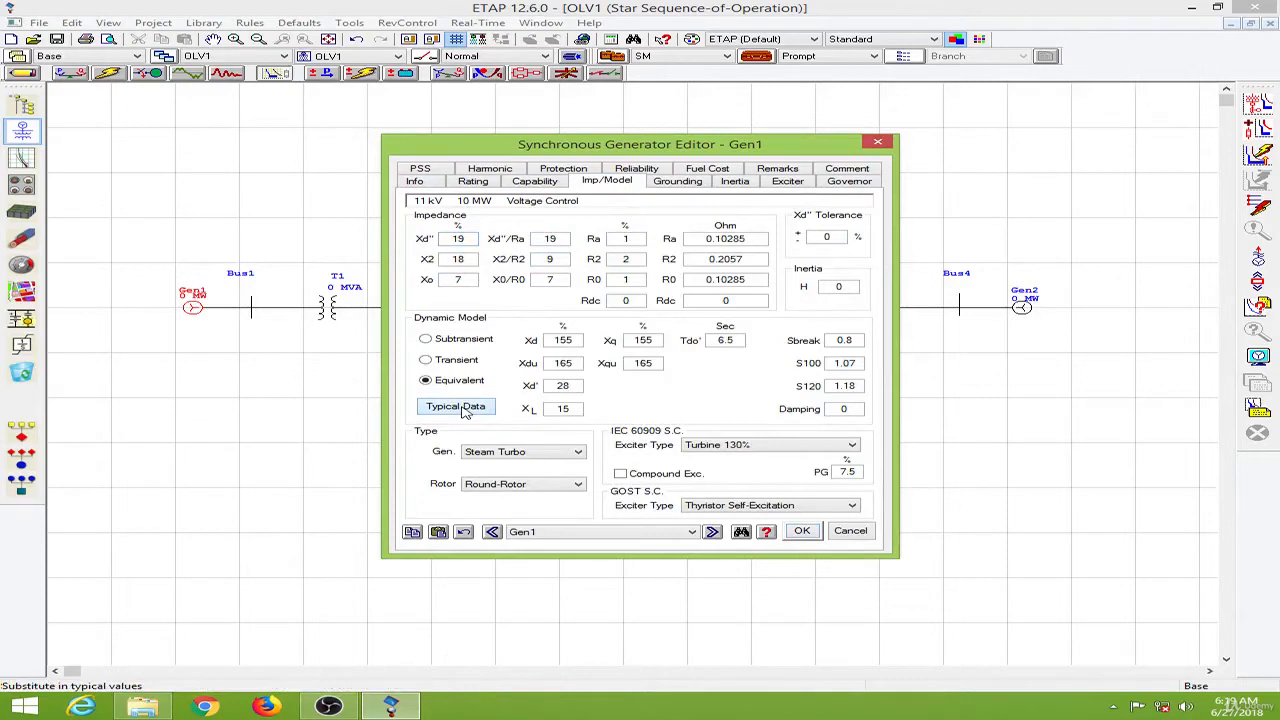
{"action": "left_click", "coordinate": [846, 410]}
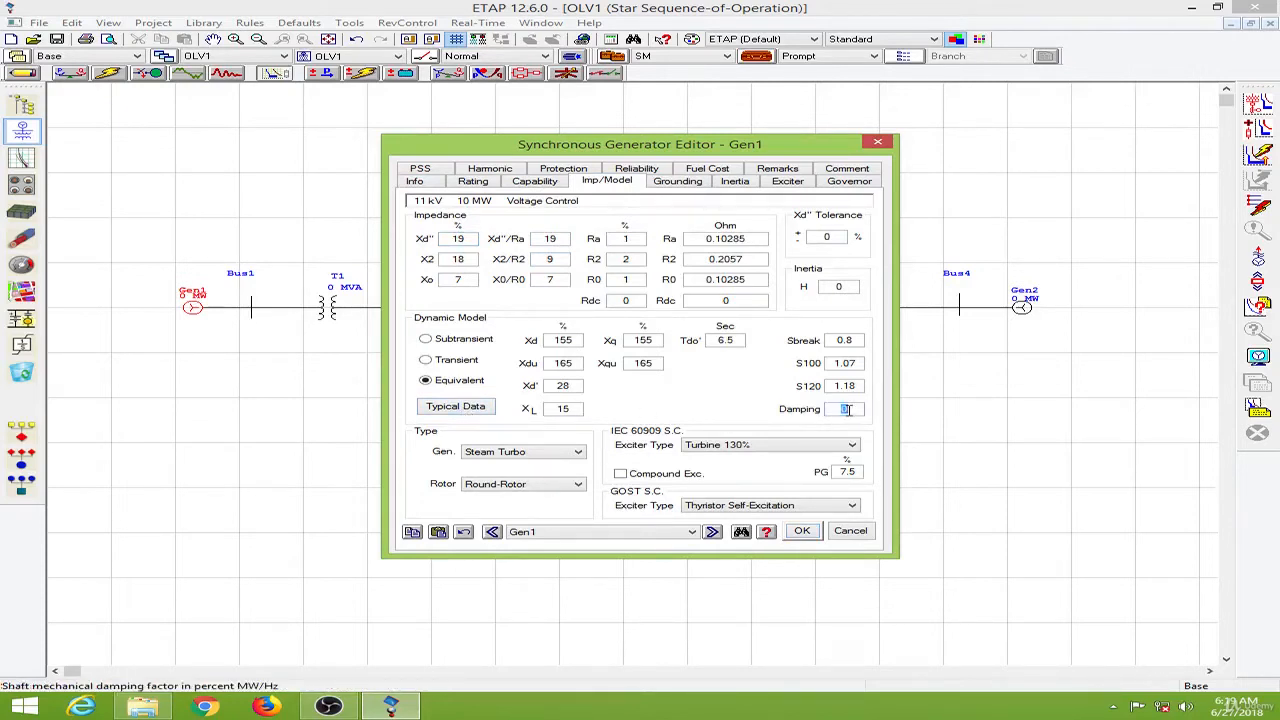
{"action": "type", "text": "10"}
Step: Set Gen1's inertia constants H to 0.4 for the prime mover, 0.1 for the coupling and 0.4 for the generator
{"action": "left_click", "coordinate": [739, 184]}
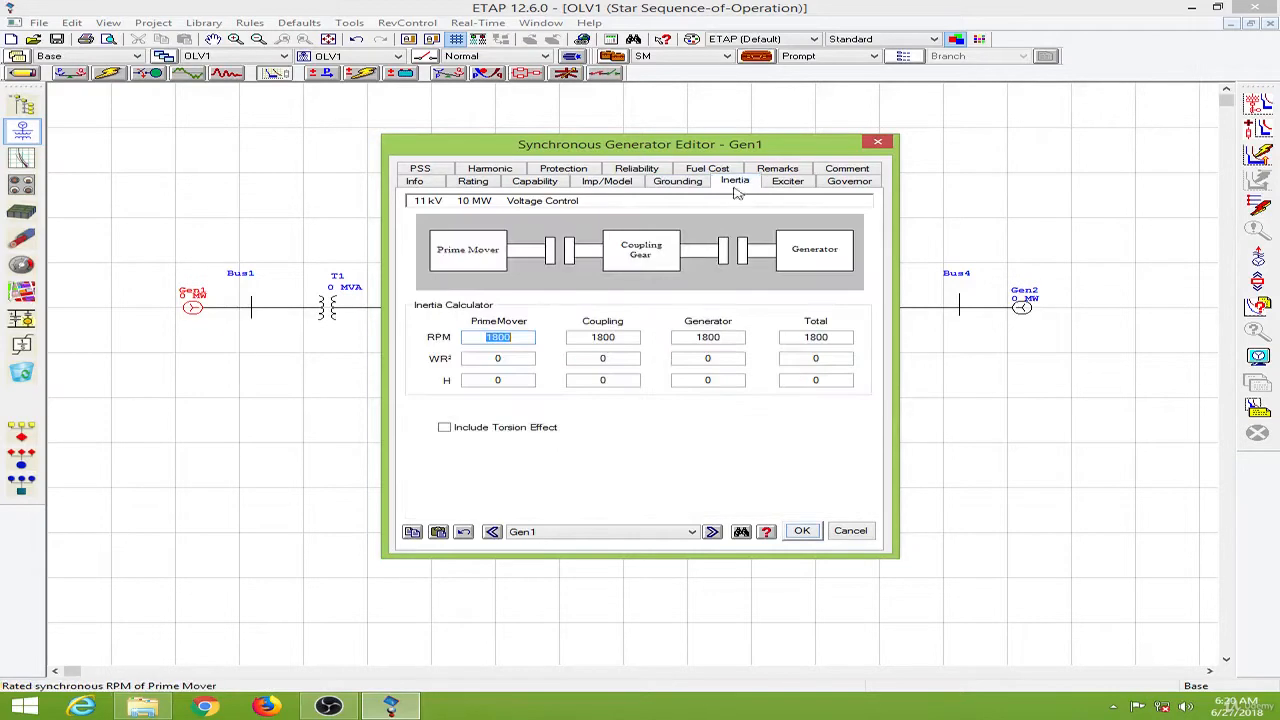
{"action": "left_click", "coordinate": [523, 380]}
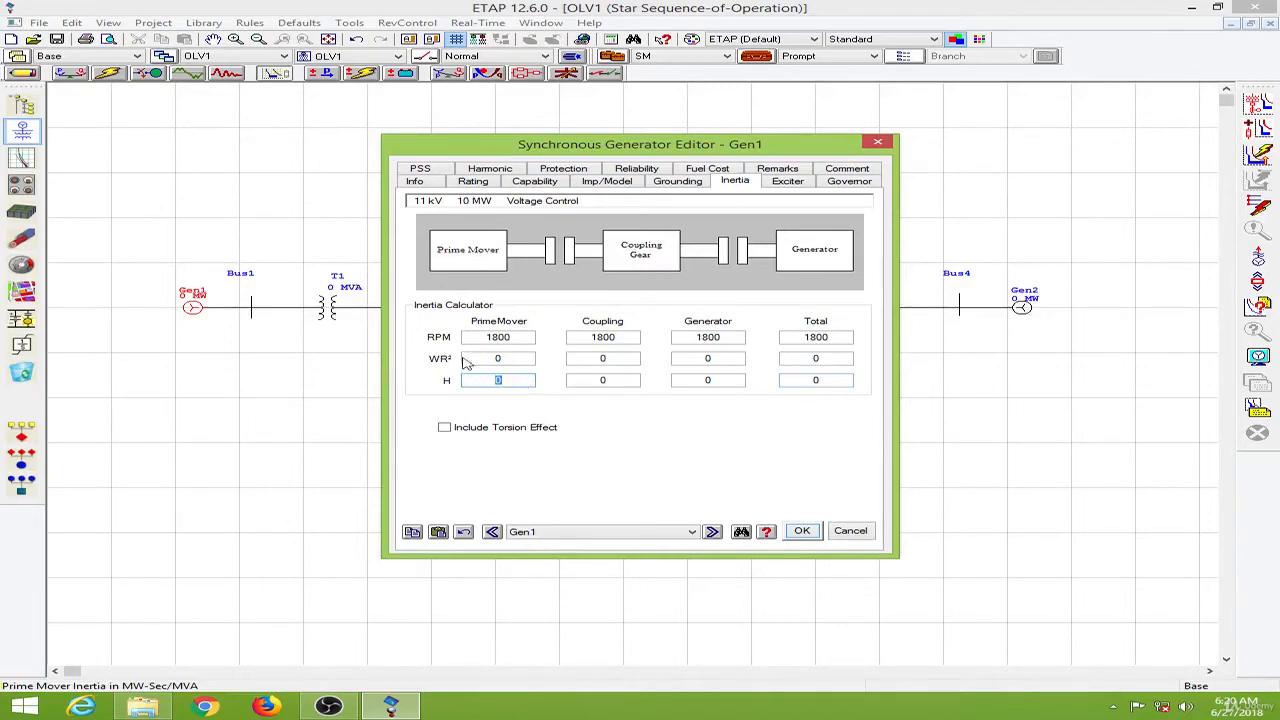
{"action": "left_click", "coordinate": [519, 381]}
{"action": "type", "text": ".4"}
{"action": "left_click", "coordinate": [618, 383]}
{"action": "type", "text": ".1"}
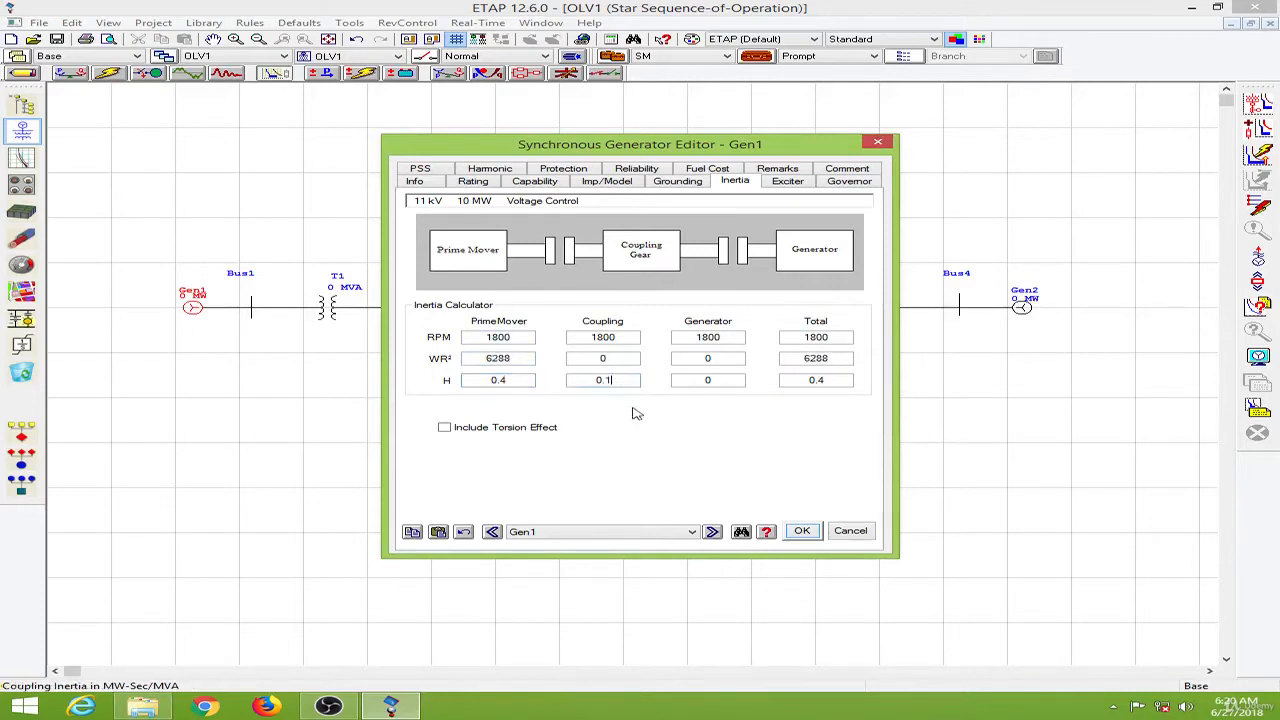
{"action": "key", "text": "Tab"}
{"action": "left_click", "coordinate": [722, 384]}
{"action": "type", "text": ".4"}
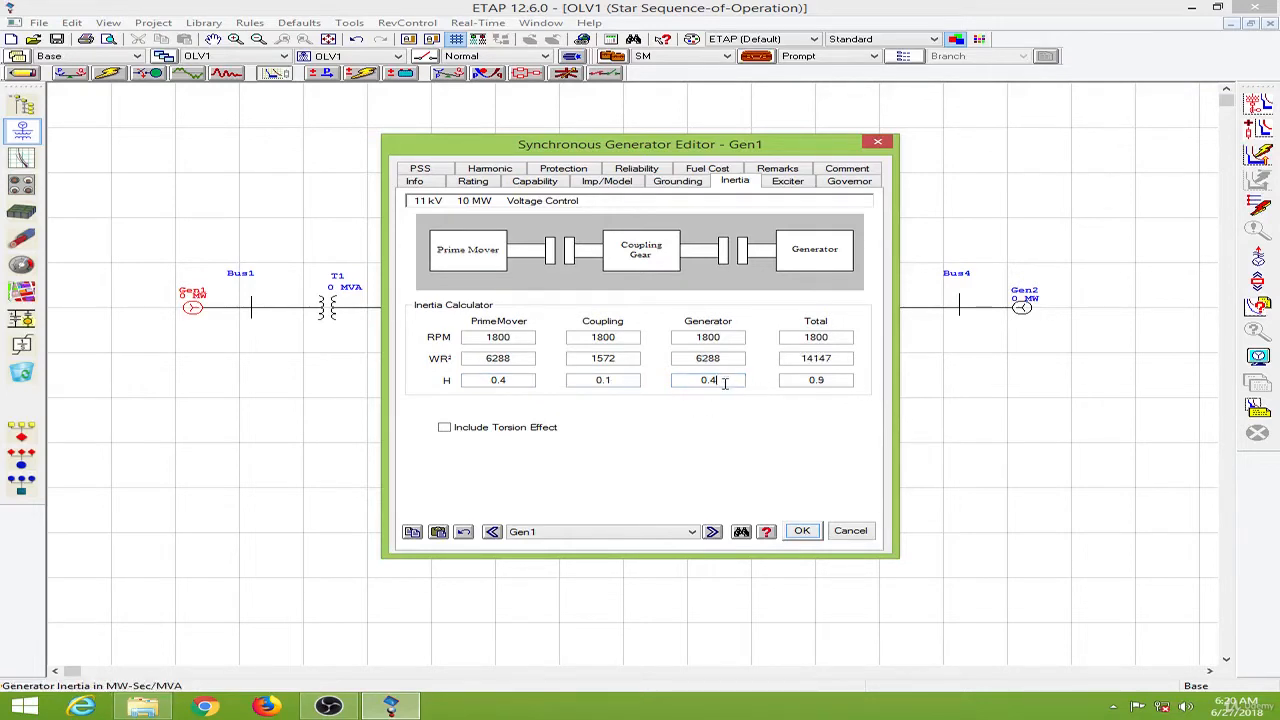
Step: Change the H value of Gen1's prime mover to 0.3
{"action": "left_click", "coordinate": [530, 382]}
{"action": "key", "text": "BackSpace"}
{"action": "type", "text": "3"}
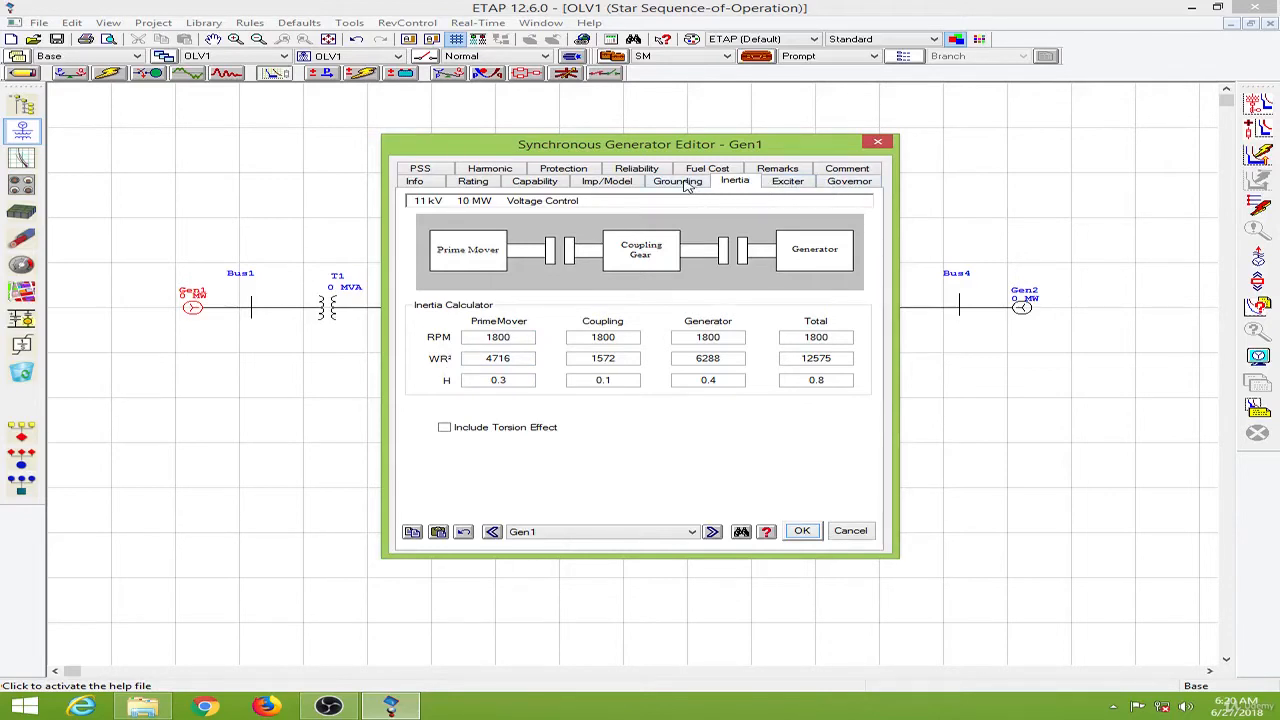
Step: Review Gen1's capability settings and base its Mvar limits on the capability curve
{"action": "left_click", "coordinate": [558, 184]}
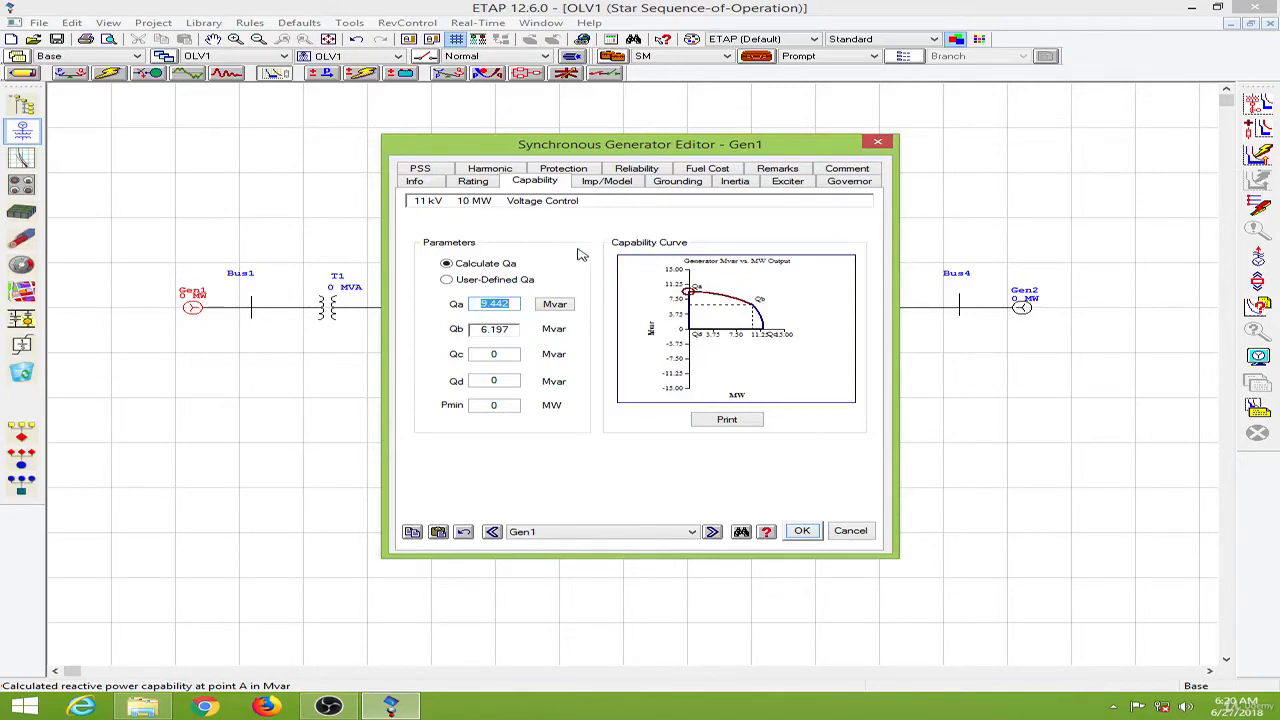
{"action": "left_click", "coordinate": [475, 184]}
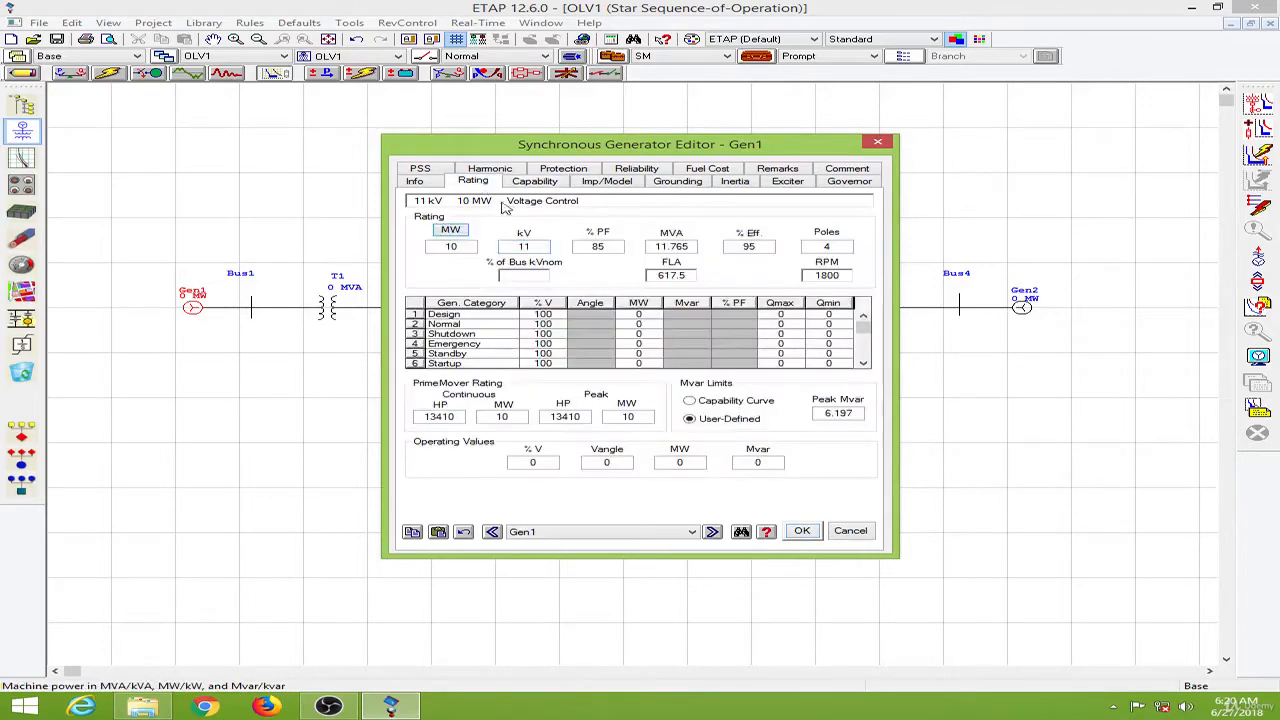
{"action": "left_click", "coordinate": [754, 401]}
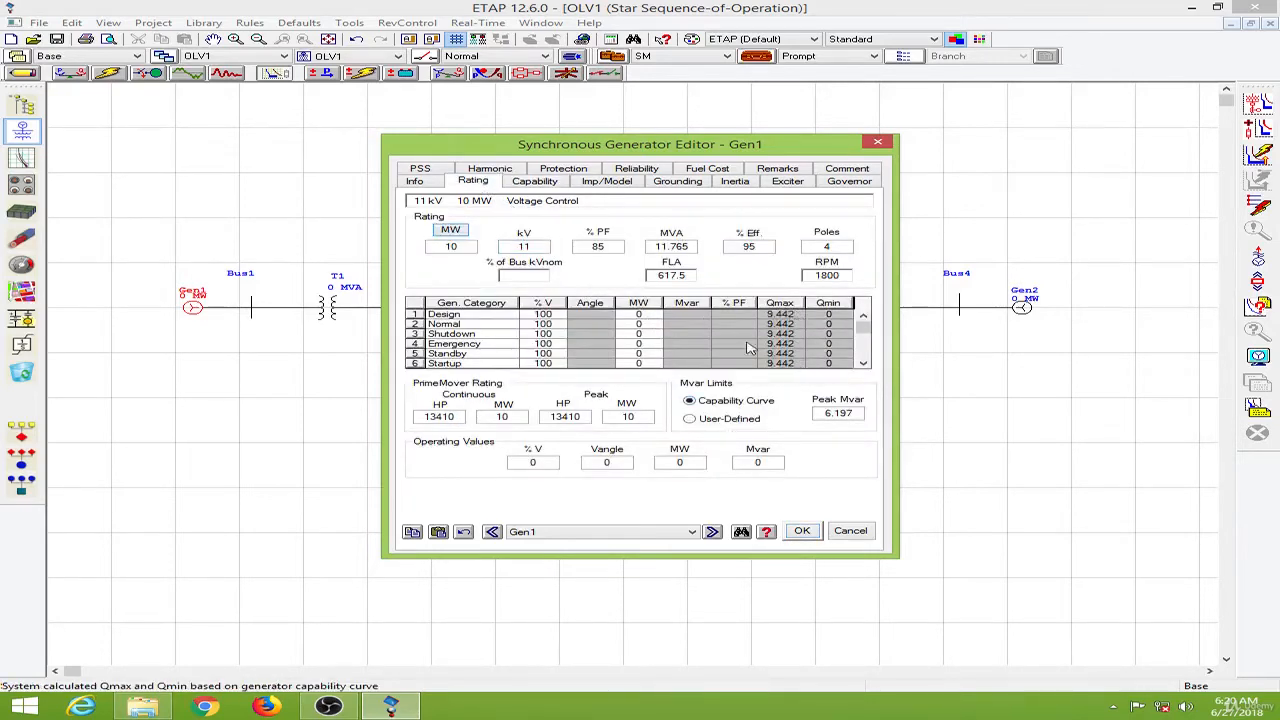
Step: Set Gen1's generation to 8 MW for the Design and Normal categories and accept the generator settings
{"action": "left_click", "coordinate": [637, 316]}
{"action": "key", "text": "BackSpace"}
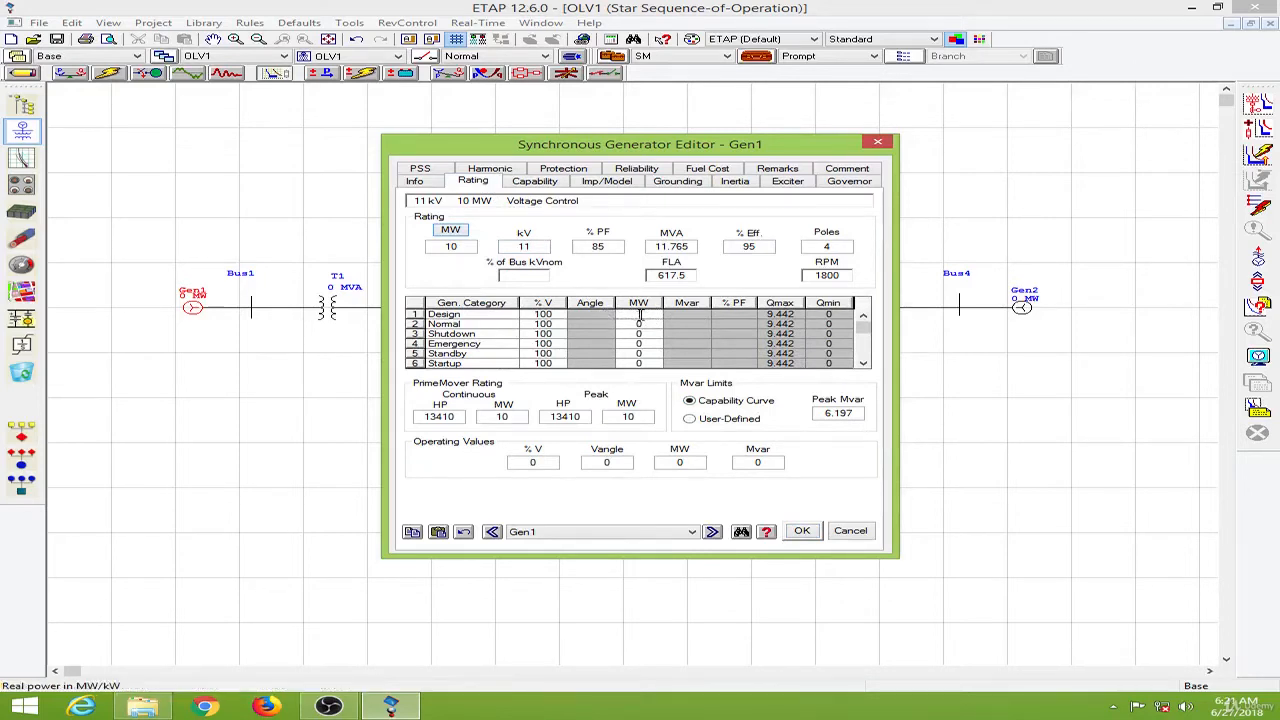
{"action": "type", "text": "8"}
{"action": "key", "text": "Return"}
{"action": "type", "text": "8"}
{"action": "key", "text": "Return"}
{"action": "left_click", "coordinate": [808, 531]}
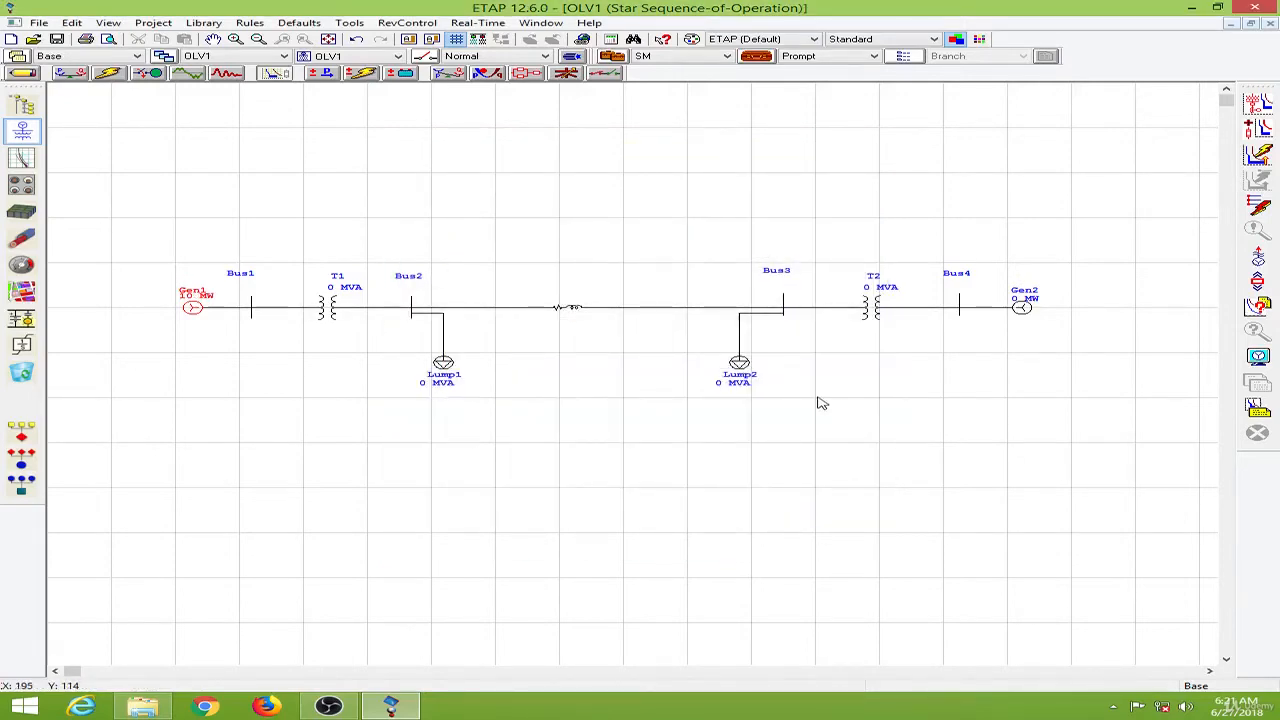
Step: Open the properties of generator Gen2 and set its operation mode to Swing
{"action": "left_click", "coordinate": [1030, 315]}
{"action": "double_click", "coordinate": [1030, 315]}
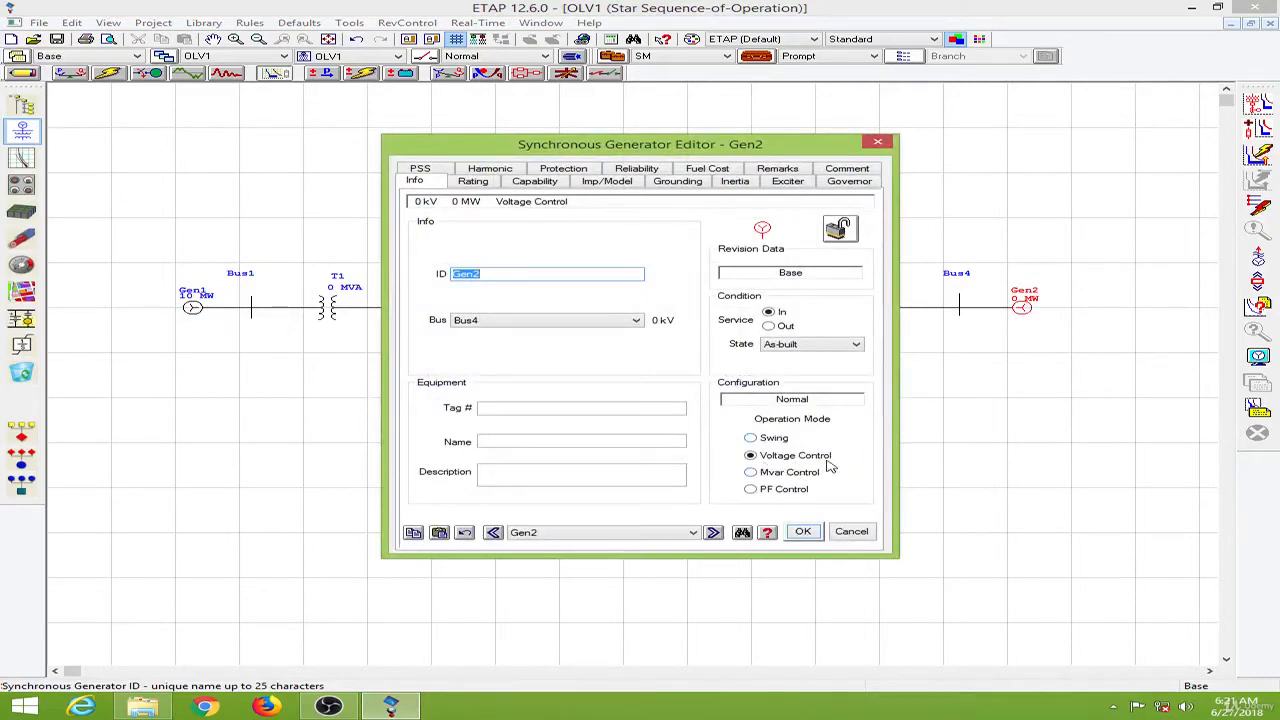
{"action": "left_click_drag", "start_coordinate": [700, 148], "coordinate": [435, 147]}
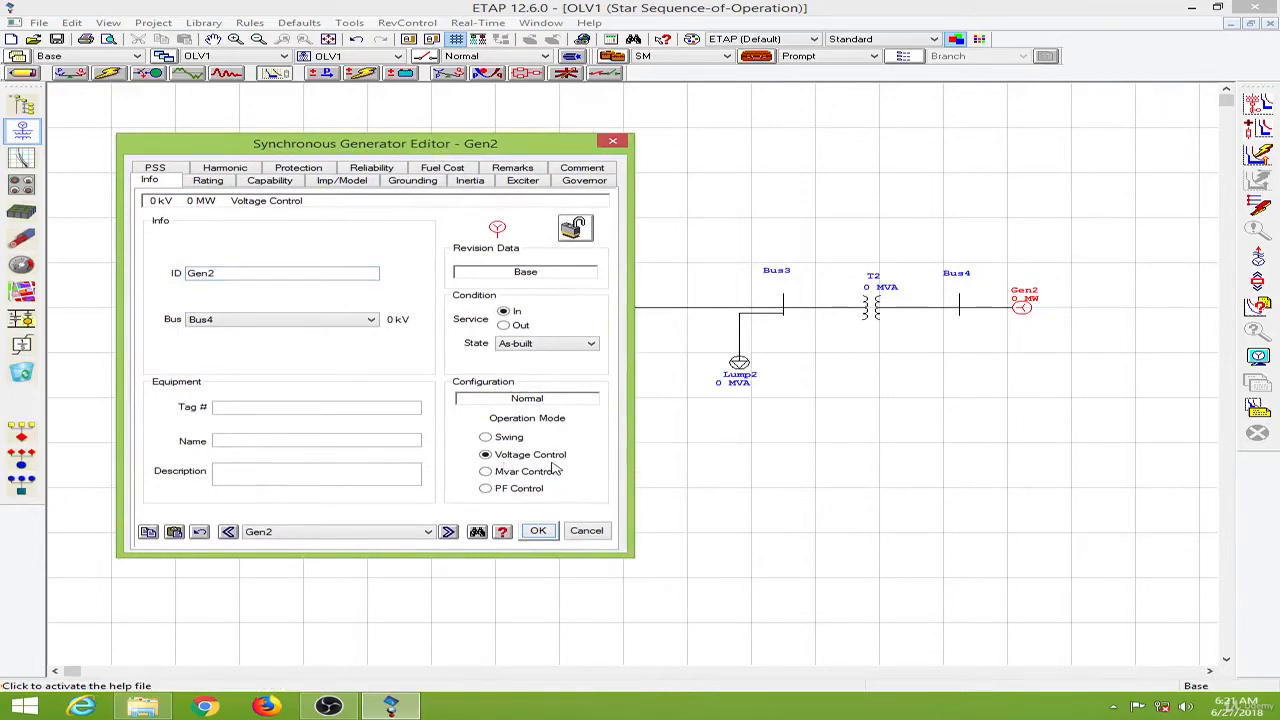
{"action": "left_click", "coordinate": [508, 439]}
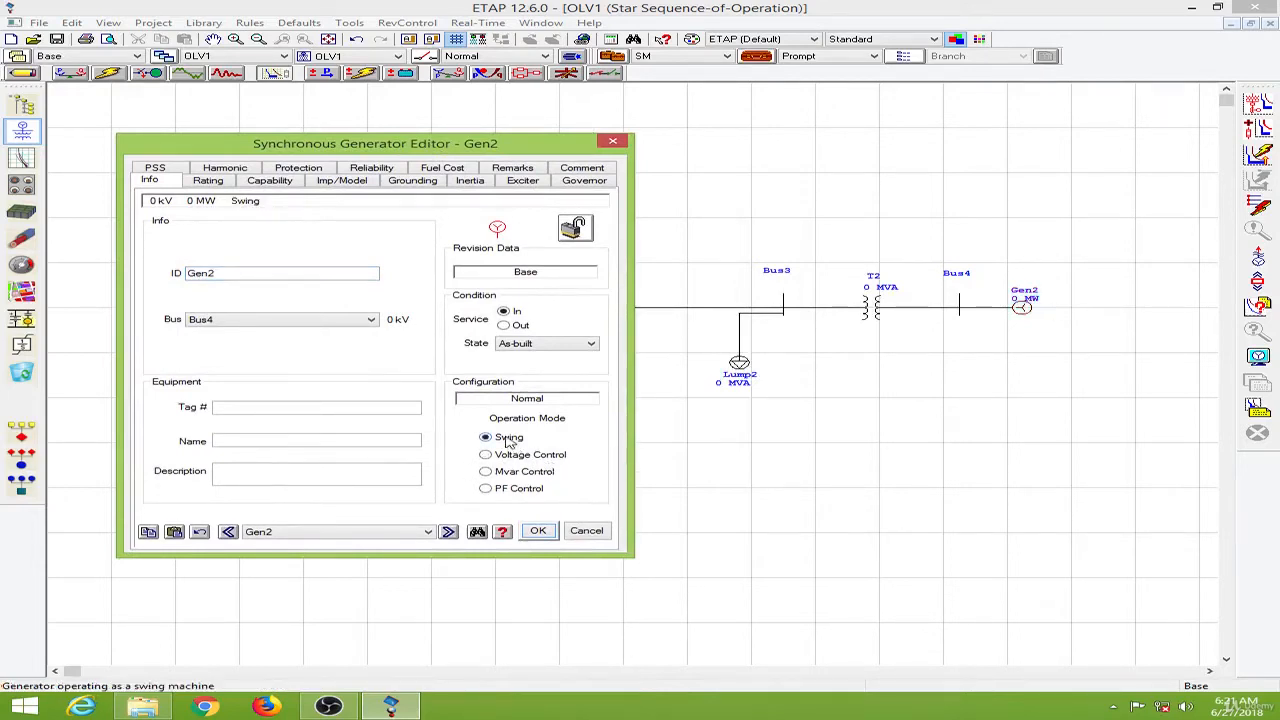
Step: Set Gen2's rating to 10 MW and 11 kV
{"action": "left_click", "coordinate": [208, 181]}
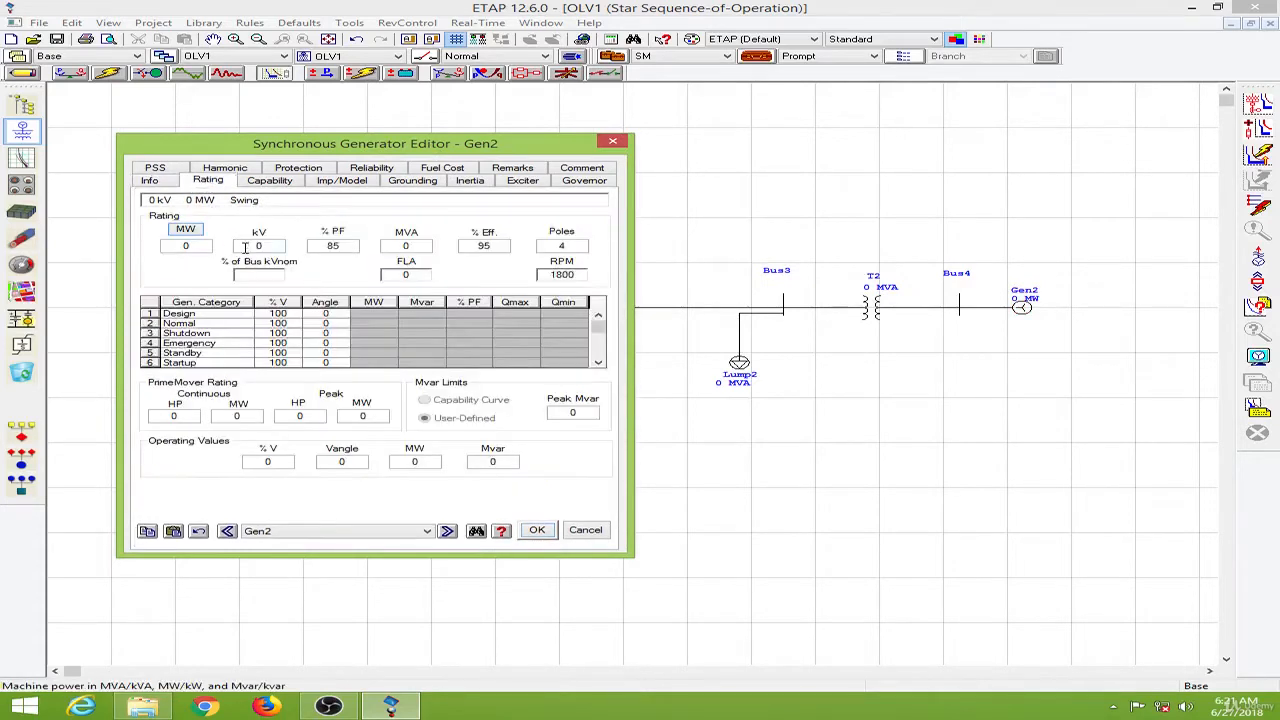
{"action": "left_click", "coordinate": [204, 246]}
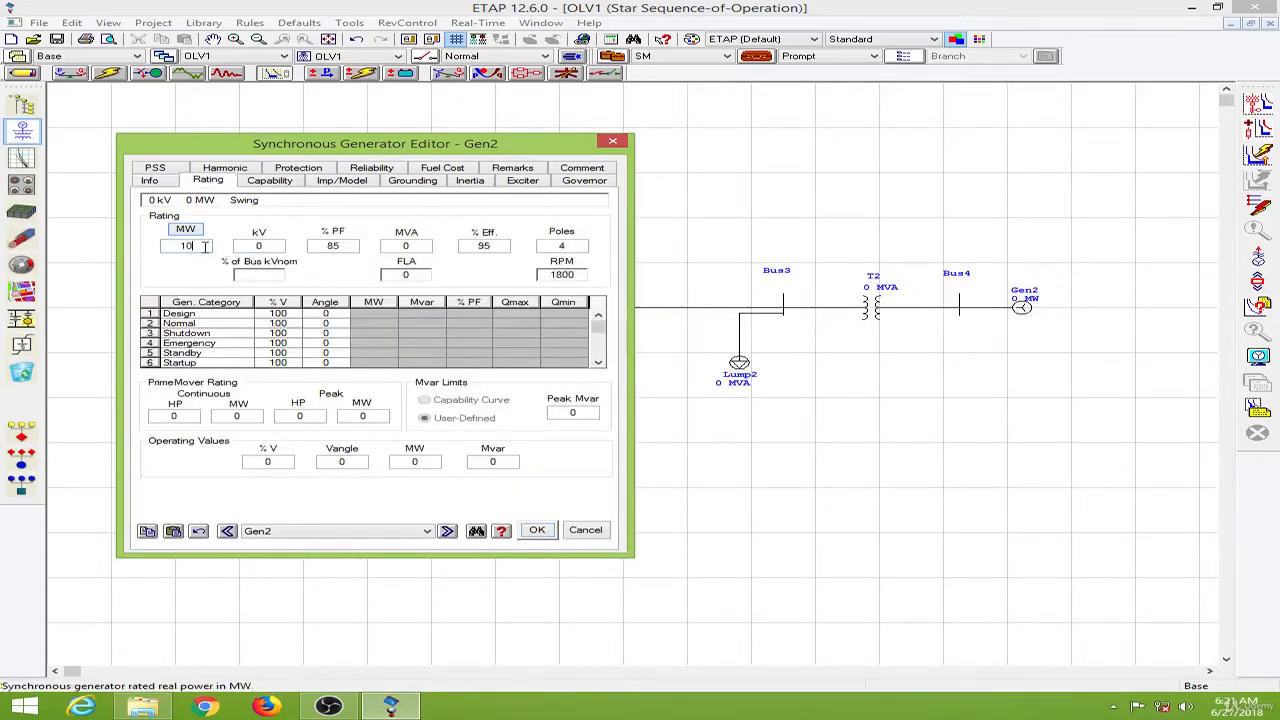
{"action": "left_click", "coordinate": [263, 244]}
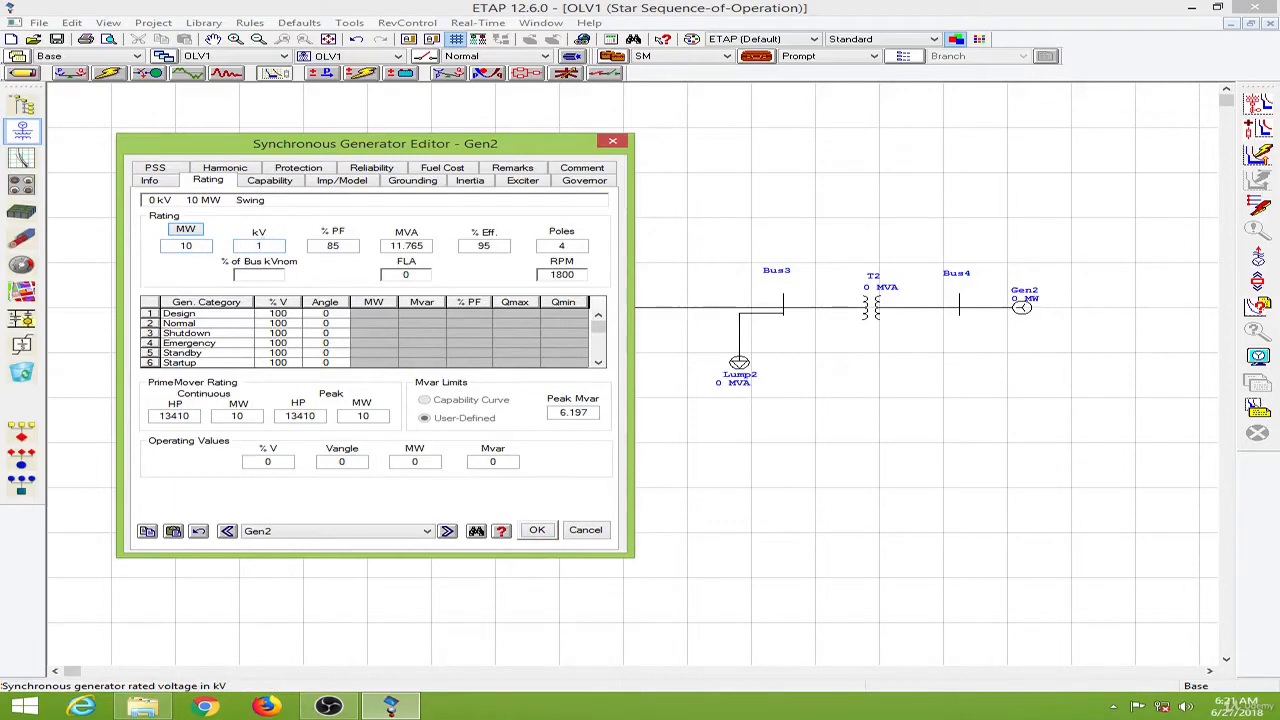
{"action": "left_click", "coordinate": [196, 267]}
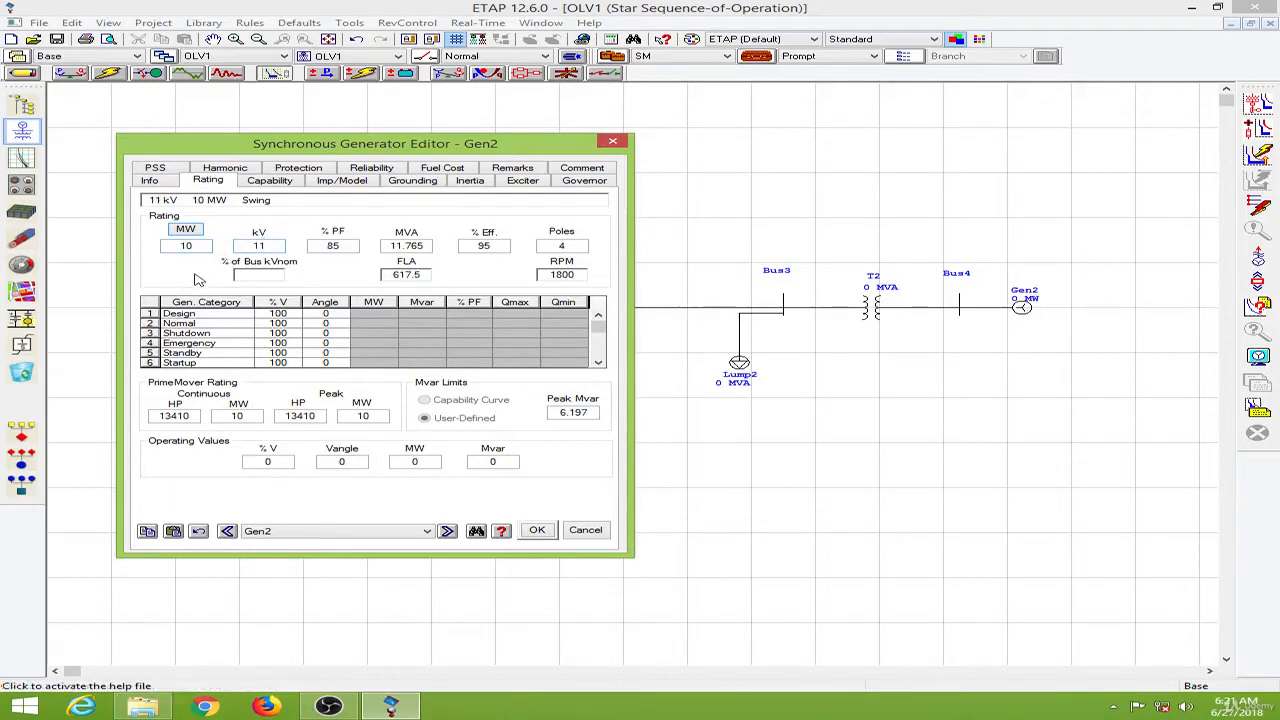
Step: Fill Gen2's impedance and dynamic model with typical data and set its damping to 5
{"action": "left_click", "coordinate": [282, 186]}
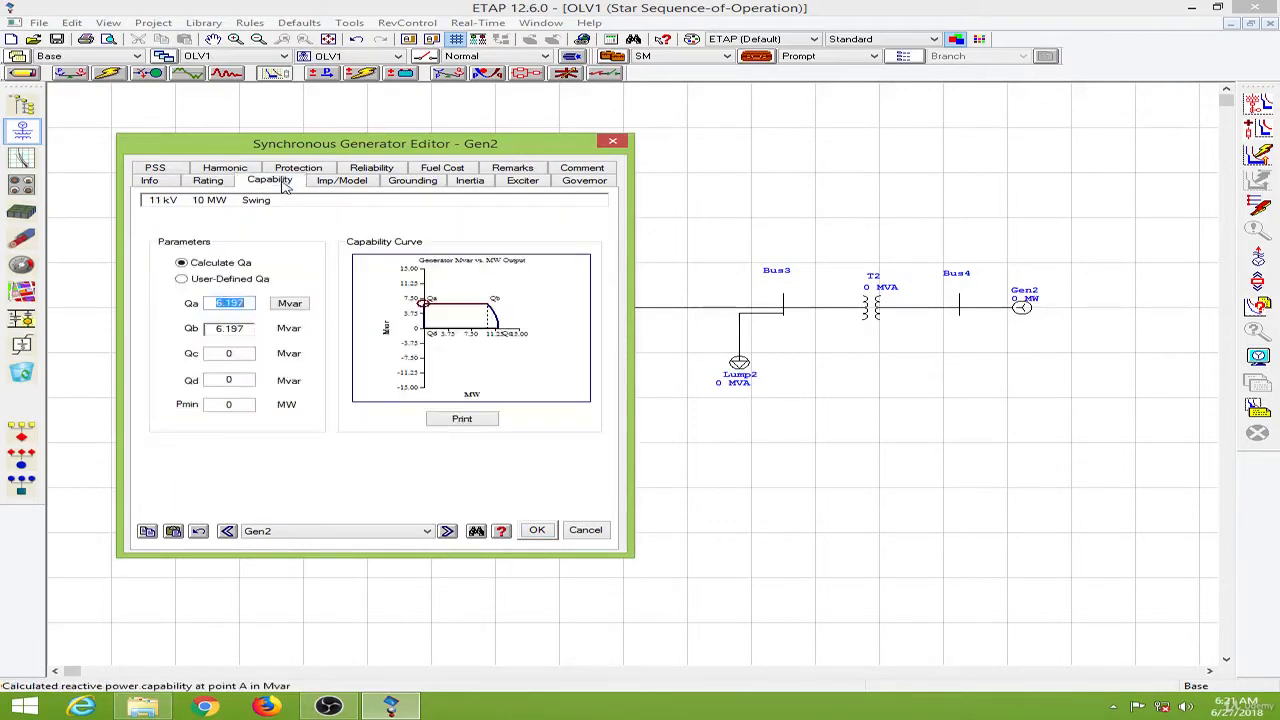
{"action": "left_click", "coordinate": [336, 184]}
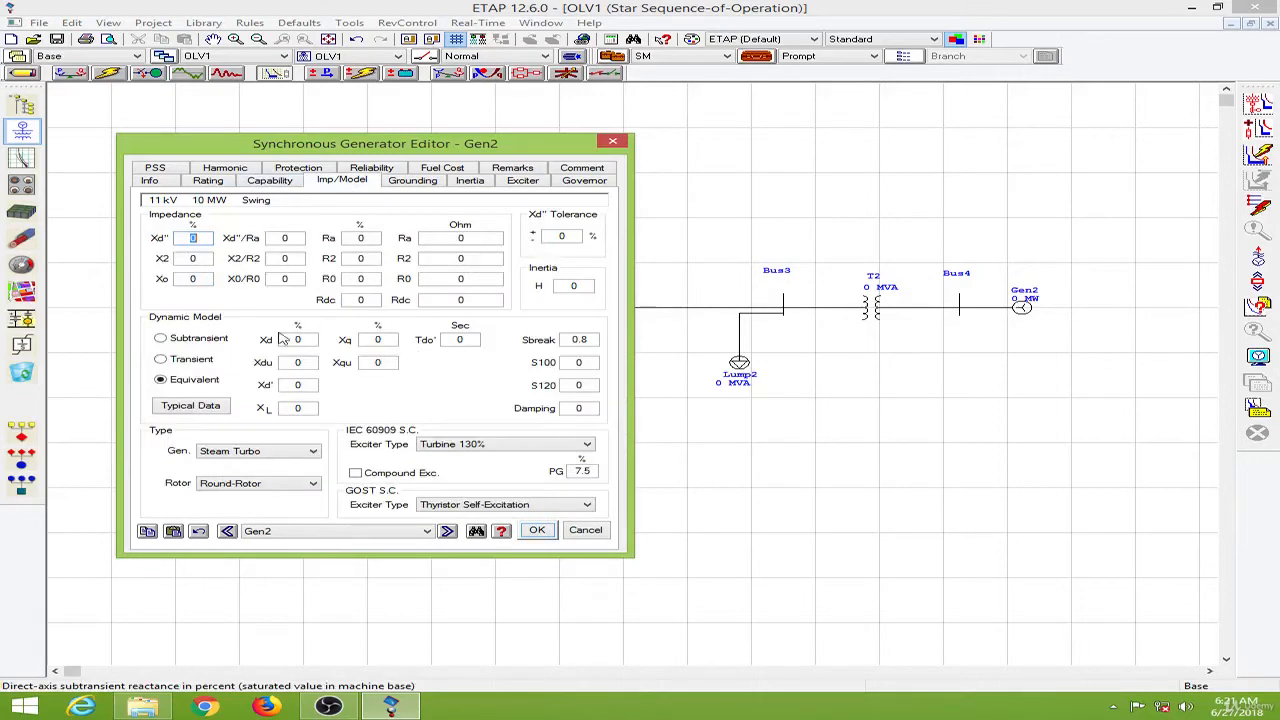
{"action": "left_click", "coordinate": [205, 407]}
{"action": "left_click", "coordinate": [588, 409]}
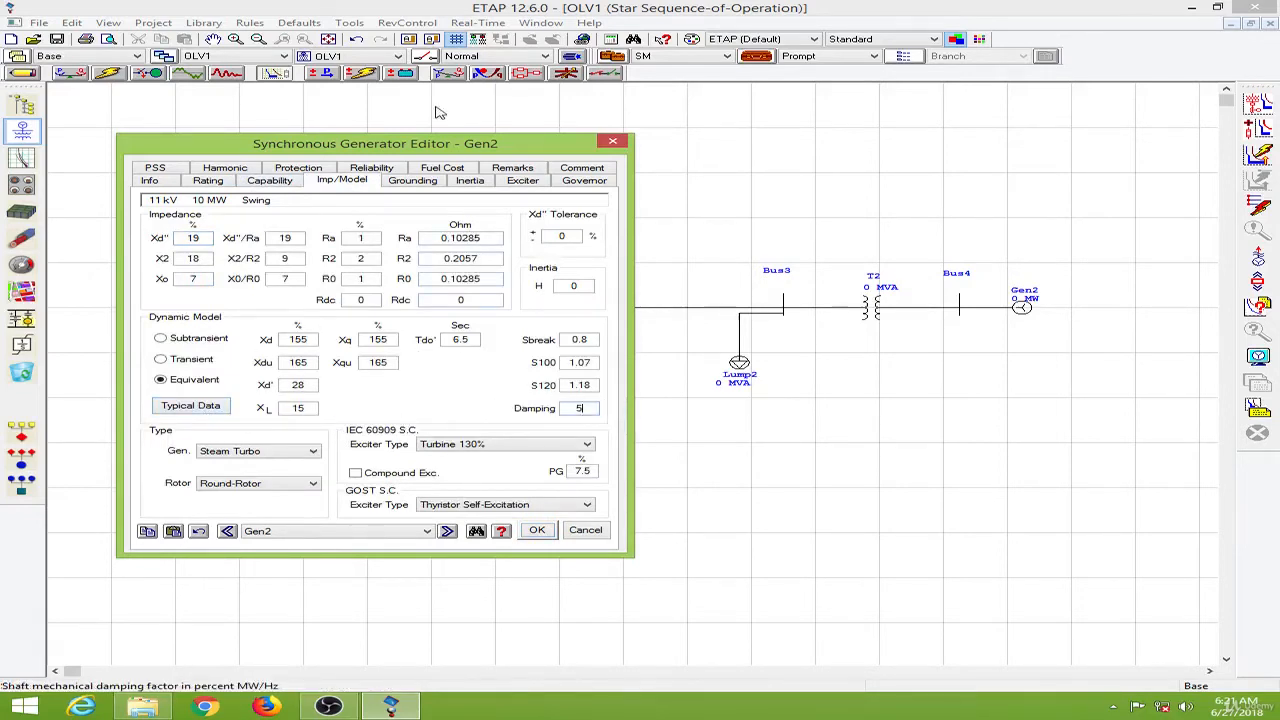
Step: Set Gen2's inertia H to 0.3 for the prime mover, 0.1 for the coupling and 0.4 for the generator, and accept the settings
{"action": "left_click", "coordinate": [428, 186]}
{"action": "left_click", "coordinate": [470, 181]}
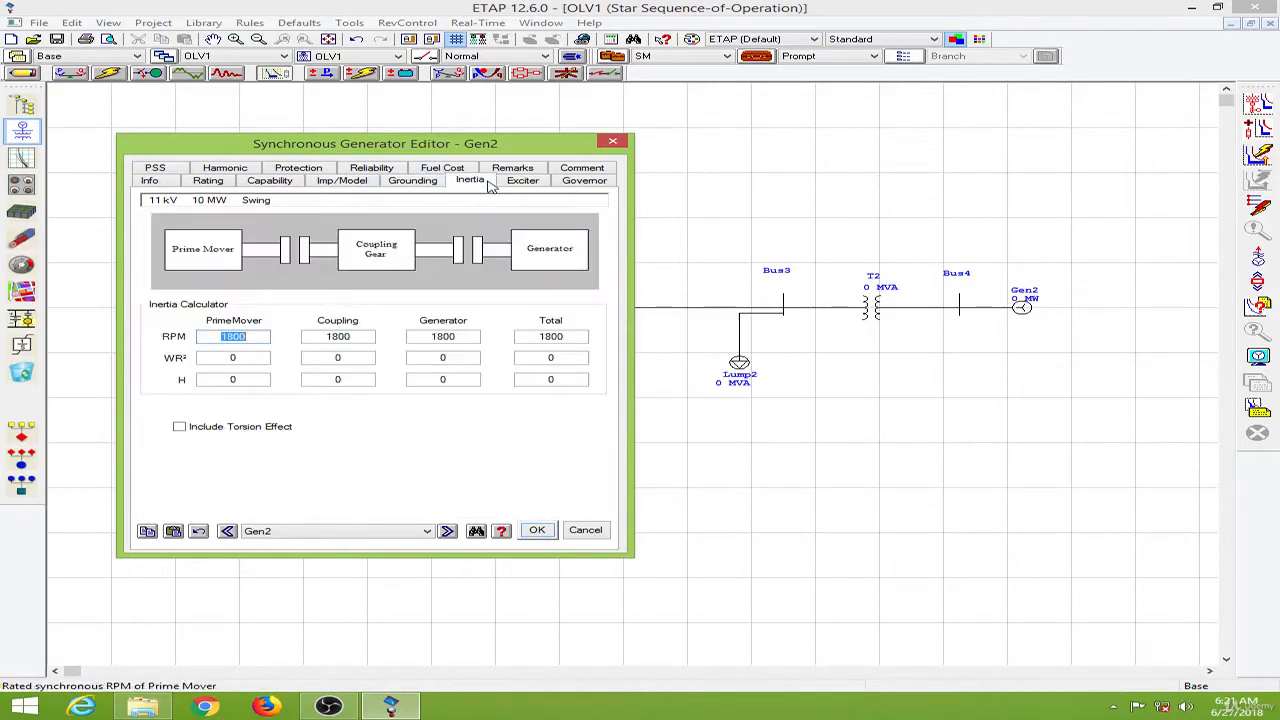
{"action": "left_click", "coordinate": [236, 380]}
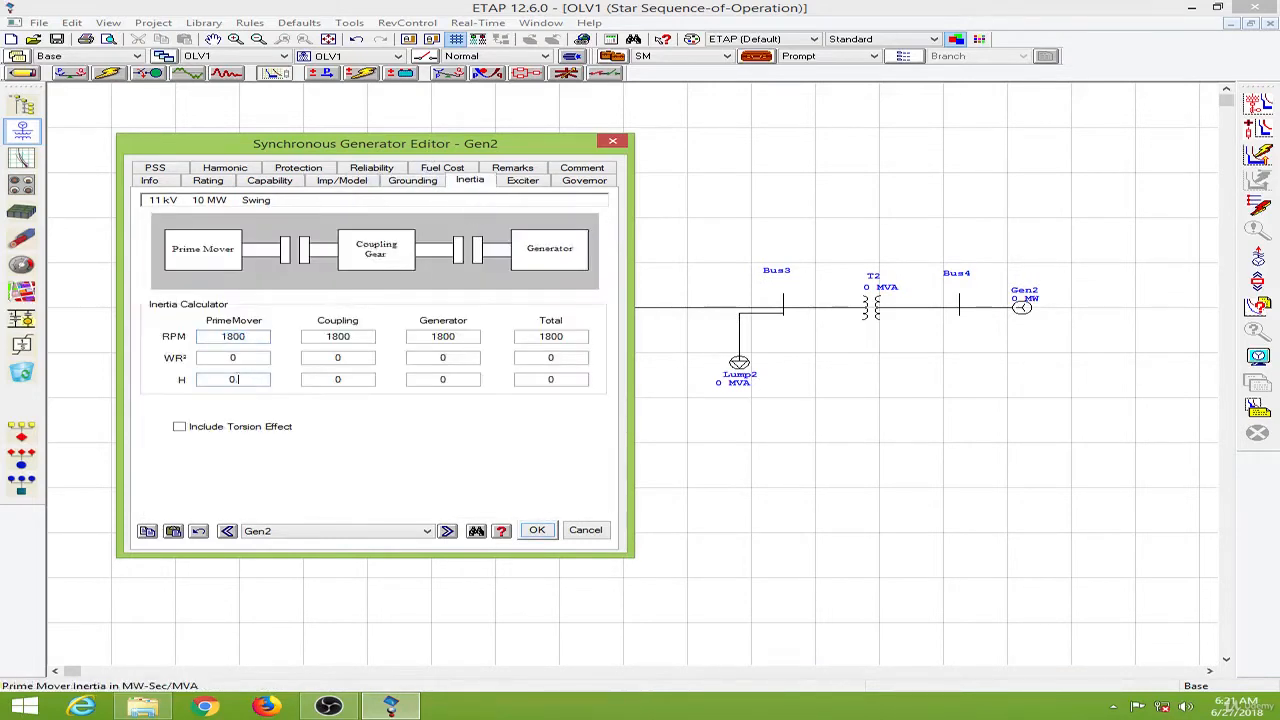
{"action": "left_click", "coordinate": [359, 379]}
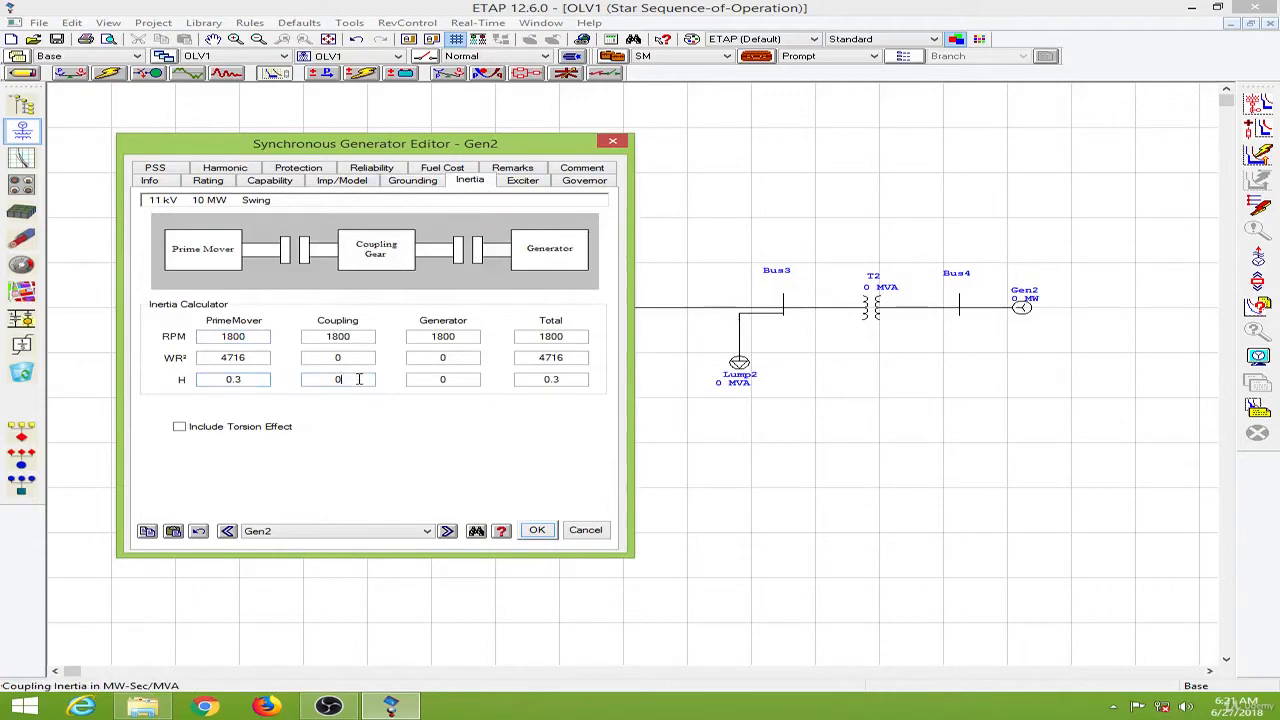
{"action": "left_click", "coordinate": [462, 384]}
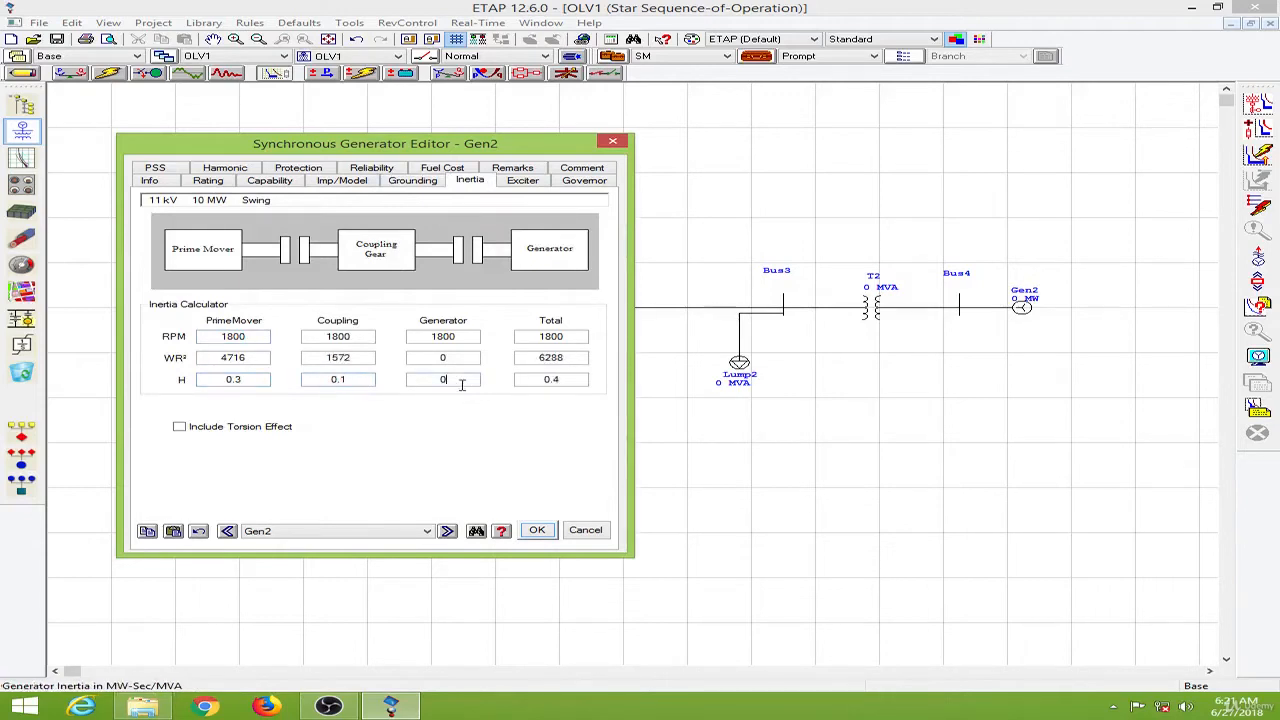
{"action": "left_click", "coordinate": [491, 420]}
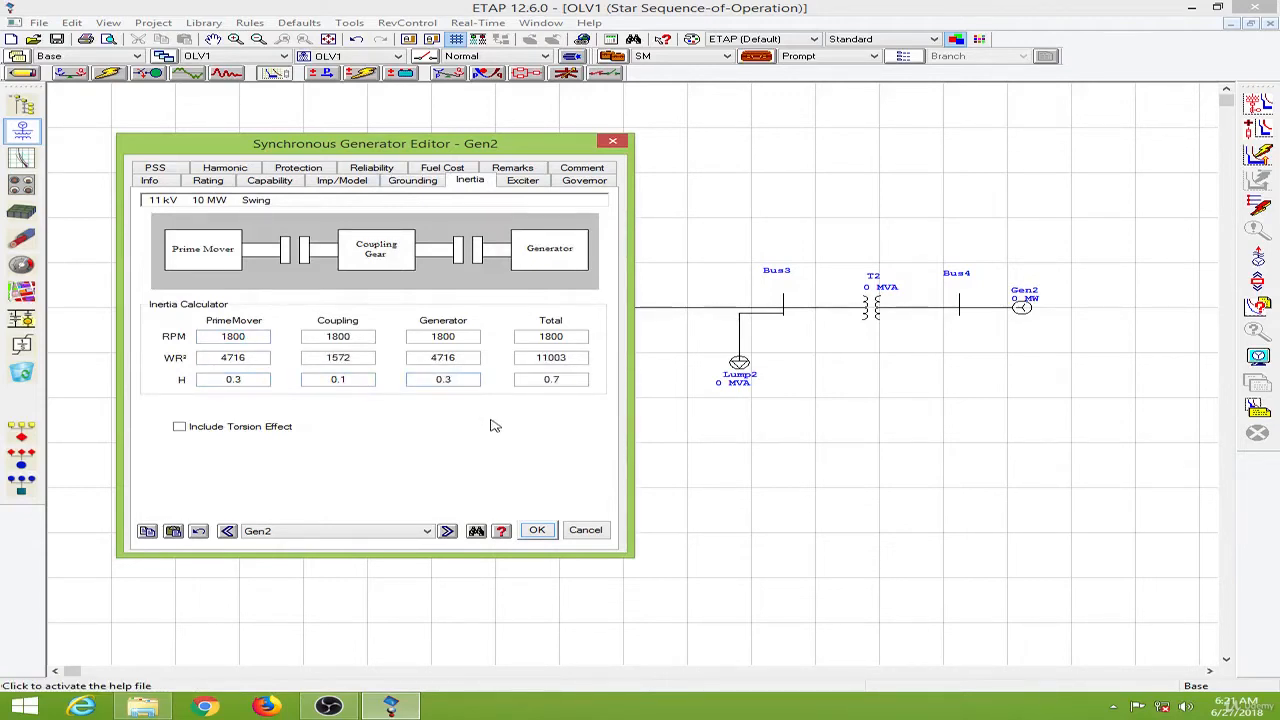
{"action": "left_click", "coordinate": [469, 384]}
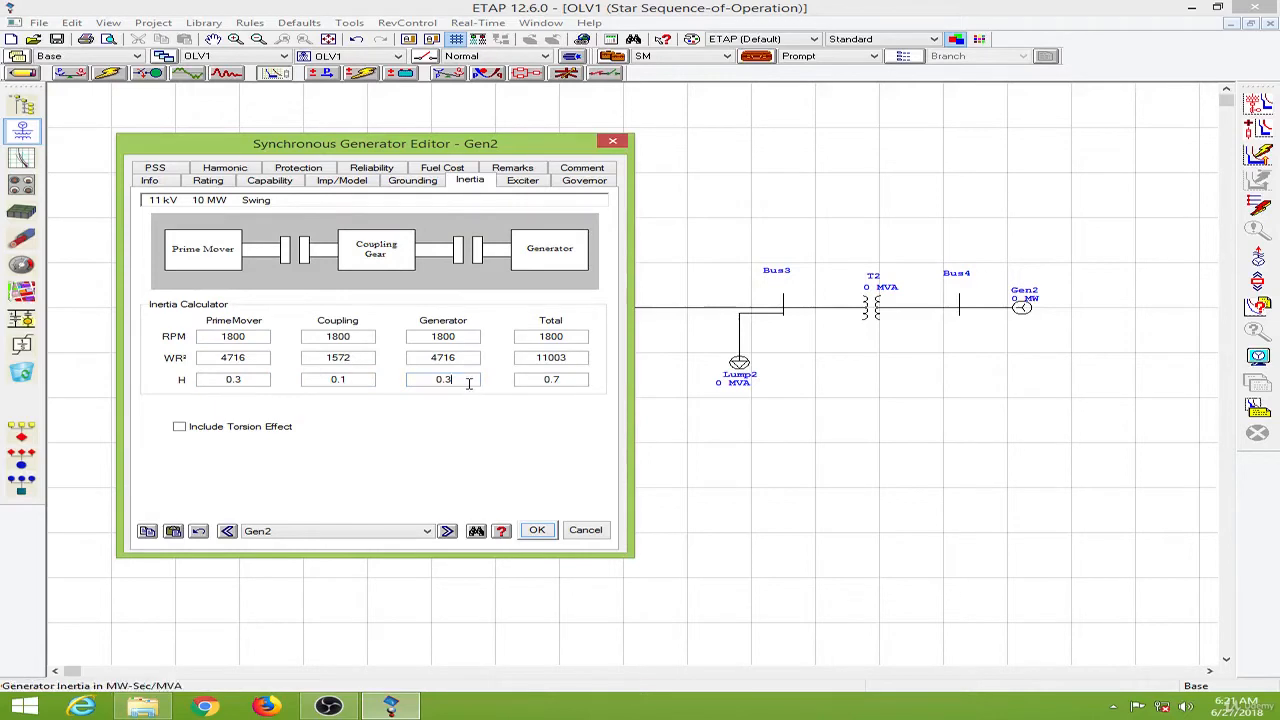
{"action": "type", "text": "4"}
{"action": "left_click", "coordinate": [459, 439]}
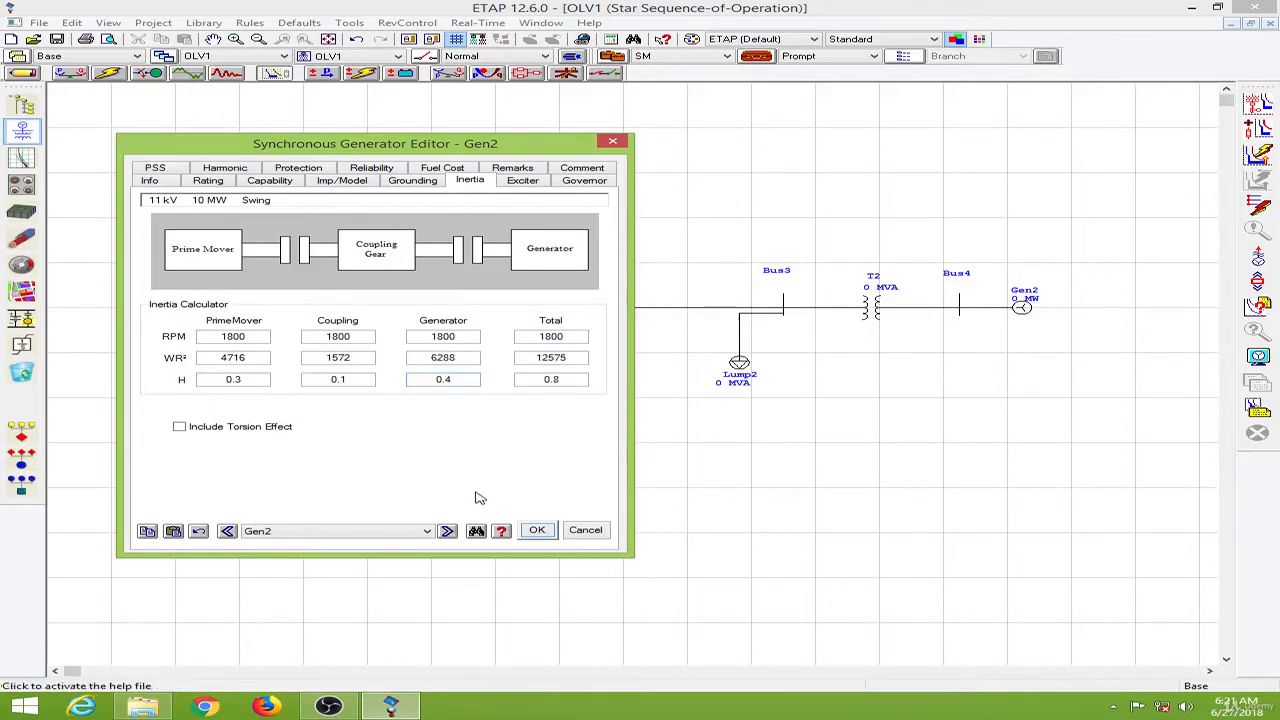
{"action": "left_click", "coordinate": [537, 531]}
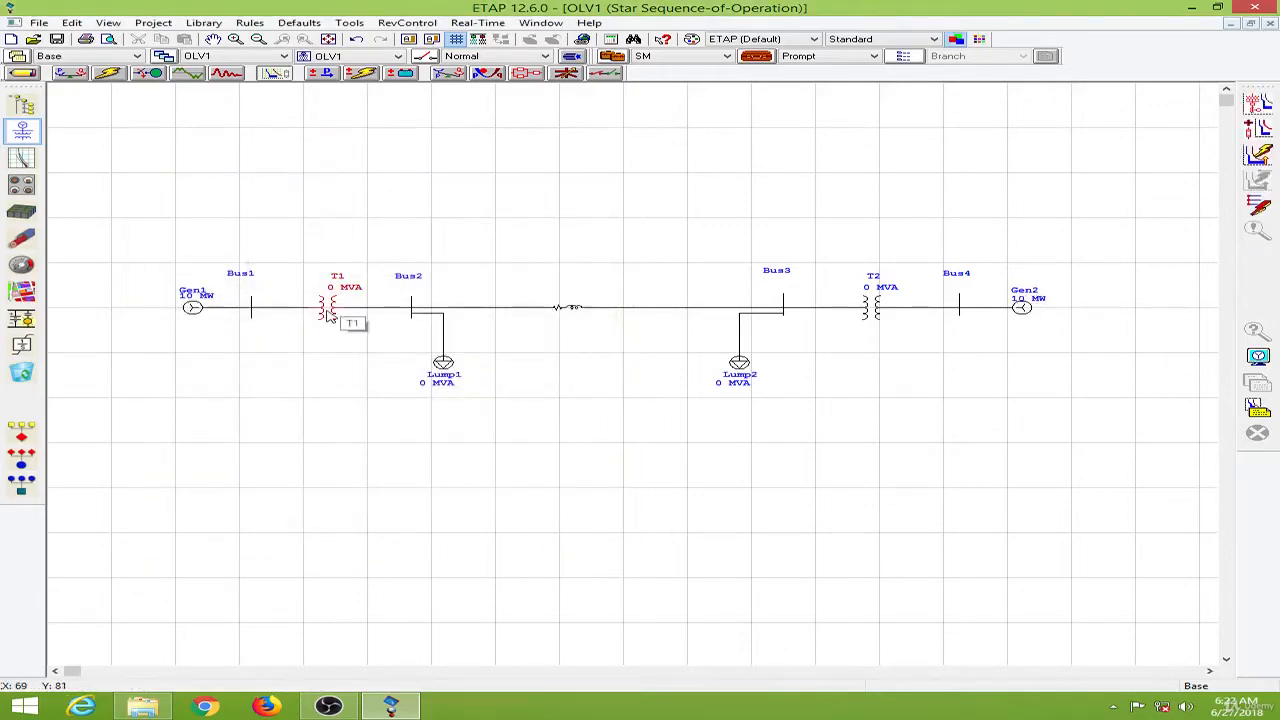
Step: Set transformer T1's primary voltage to 110 kV and its power rating to 12.5 MVA
{"action": "double_click", "coordinate": [329, 316]}
{"action": "left_click", "coordinate": [461, 164]}
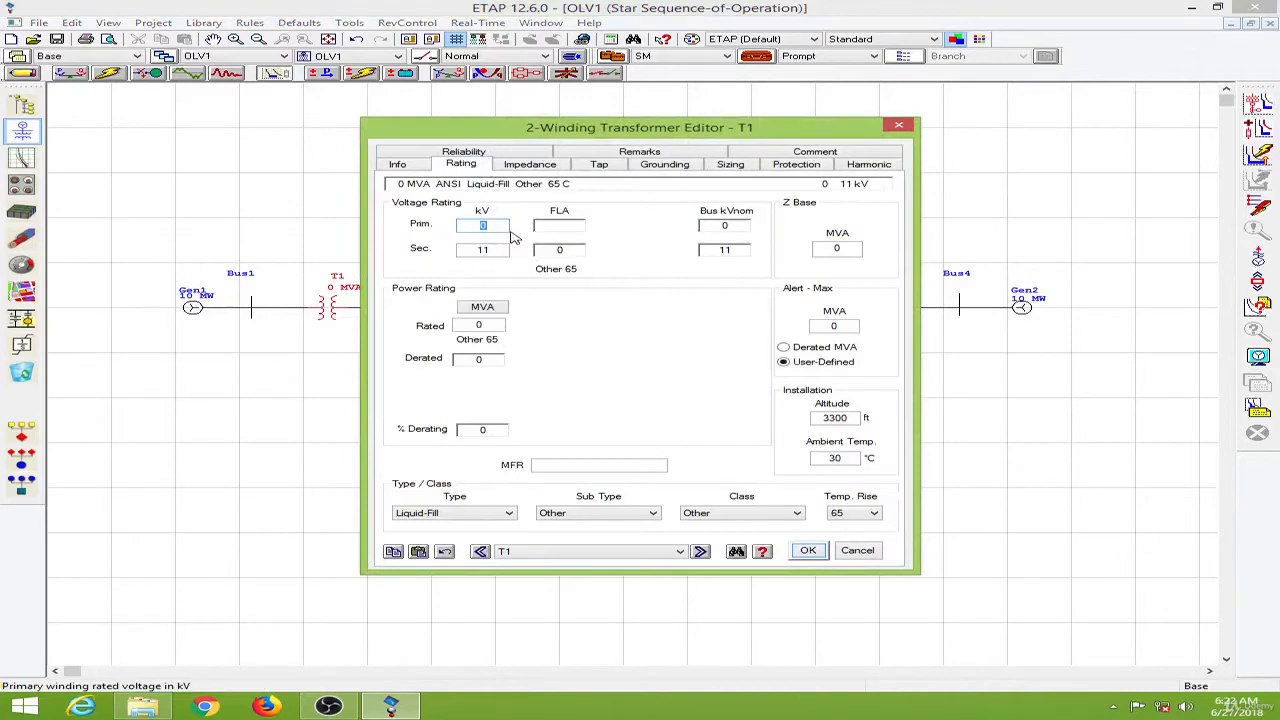
{"action": "type", "text": "110"}
{"action": "left_click", "coordinate": [480, 325]}
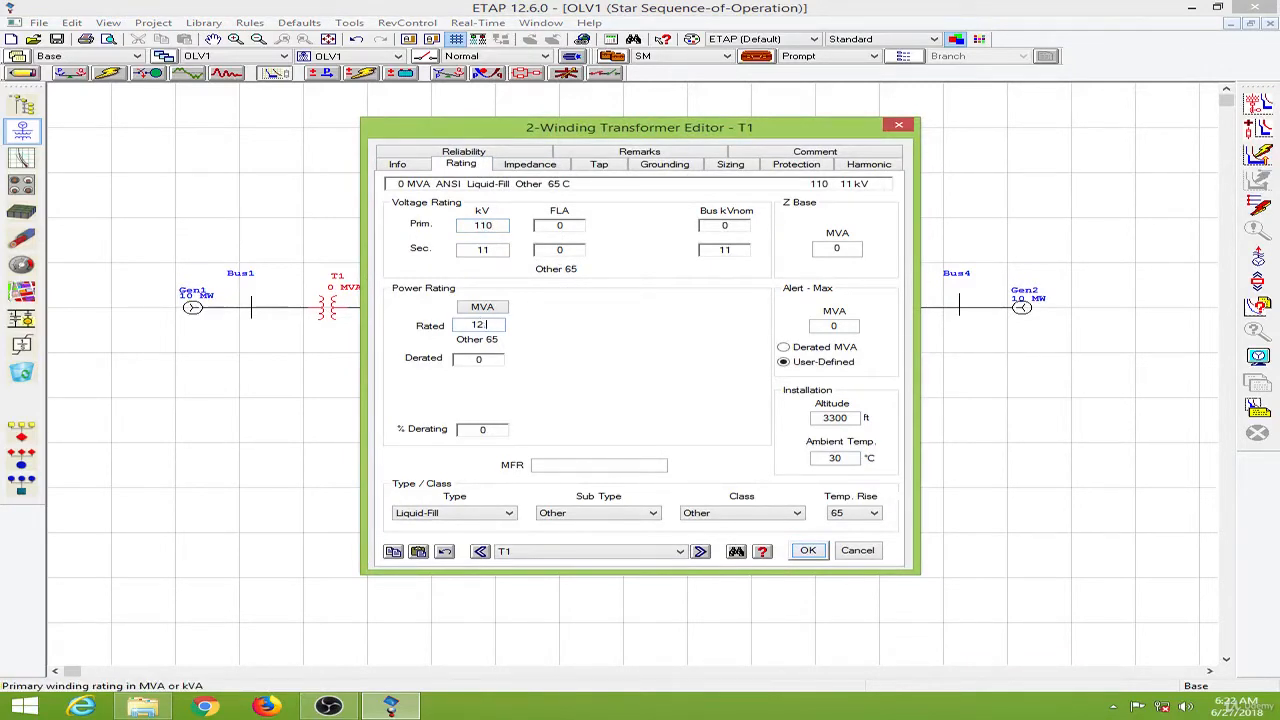
{"action": "type", "text": "12.5"}
{"action": "key", "text": "Tab"}
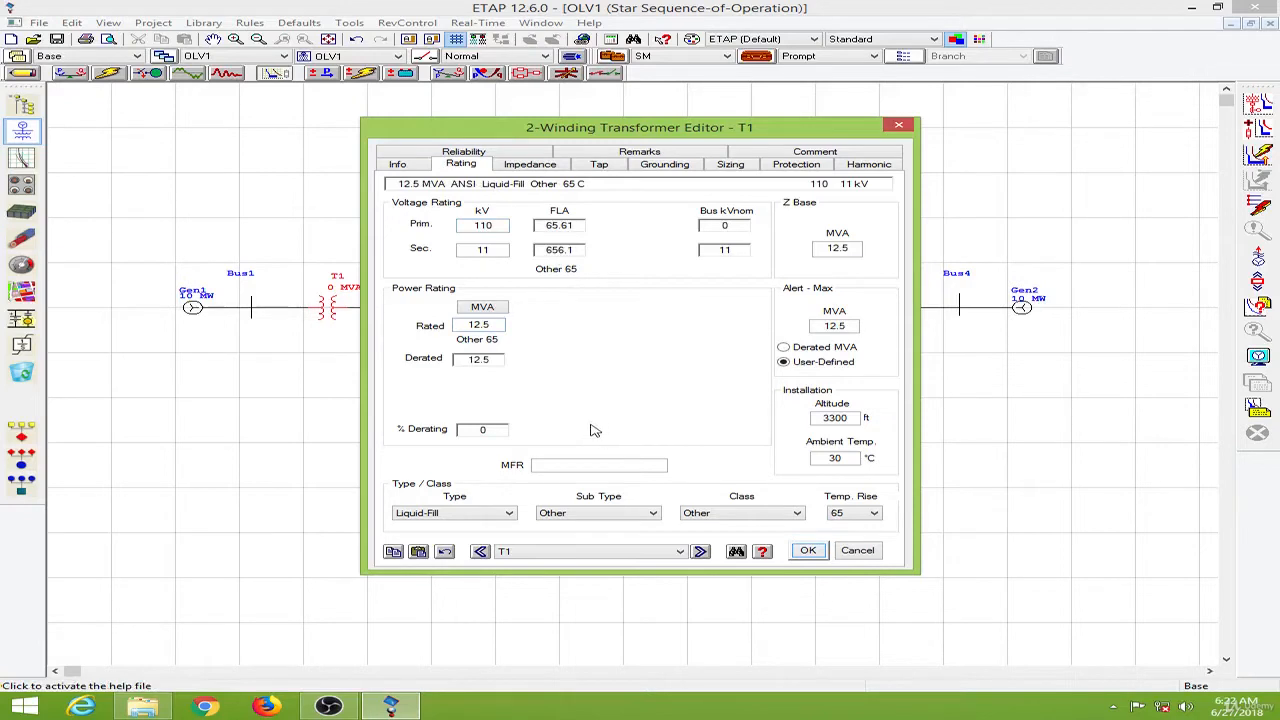
Step: Fill T1's impedance with typical Z and X/R and its no-load test data with typical values, and accept the settings
{"action": "left_click", "coordinate": [536, 166]}
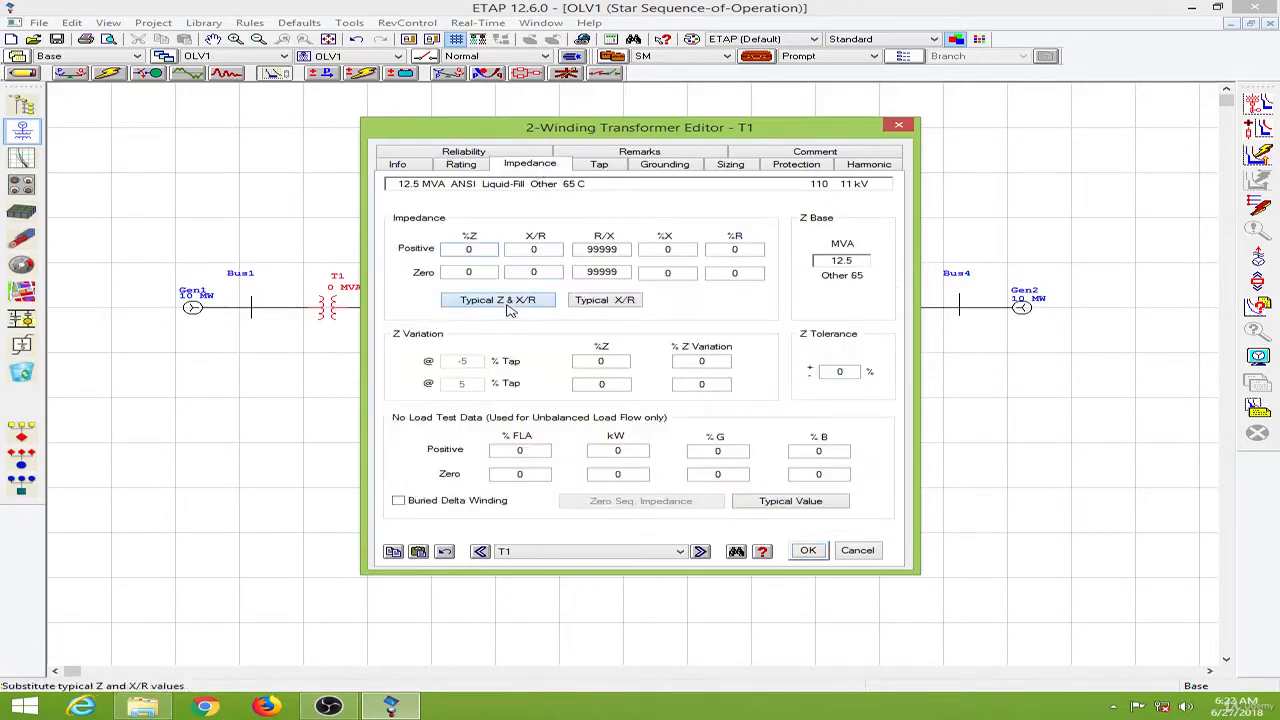
{"action": "left_click", "coordinate": [507, 301]}
{"action": "left_click", "coordinate": [792, 502]}
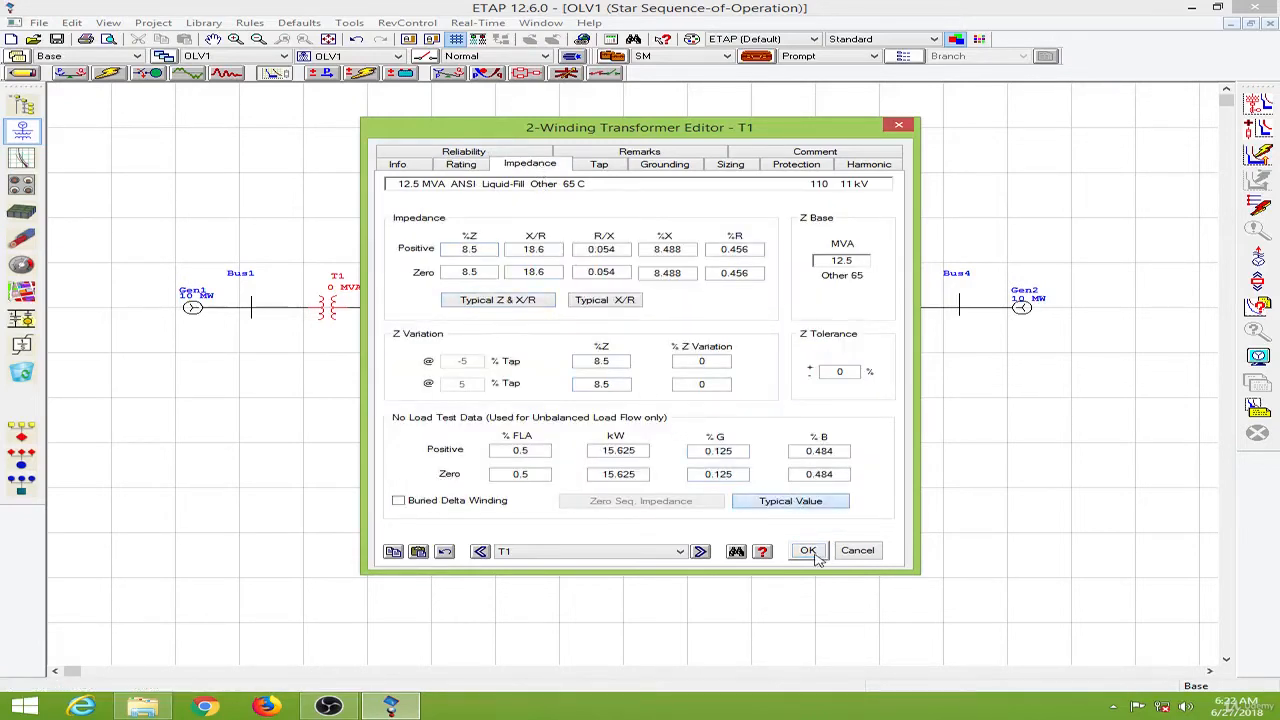
{"action": "left_click", "coordinate": [812, 553]}
Step: Open the properties of transformer T2 and set its power rating to 12.5 MVA
{"action": "double_click", "coordinate": [878, 305]}
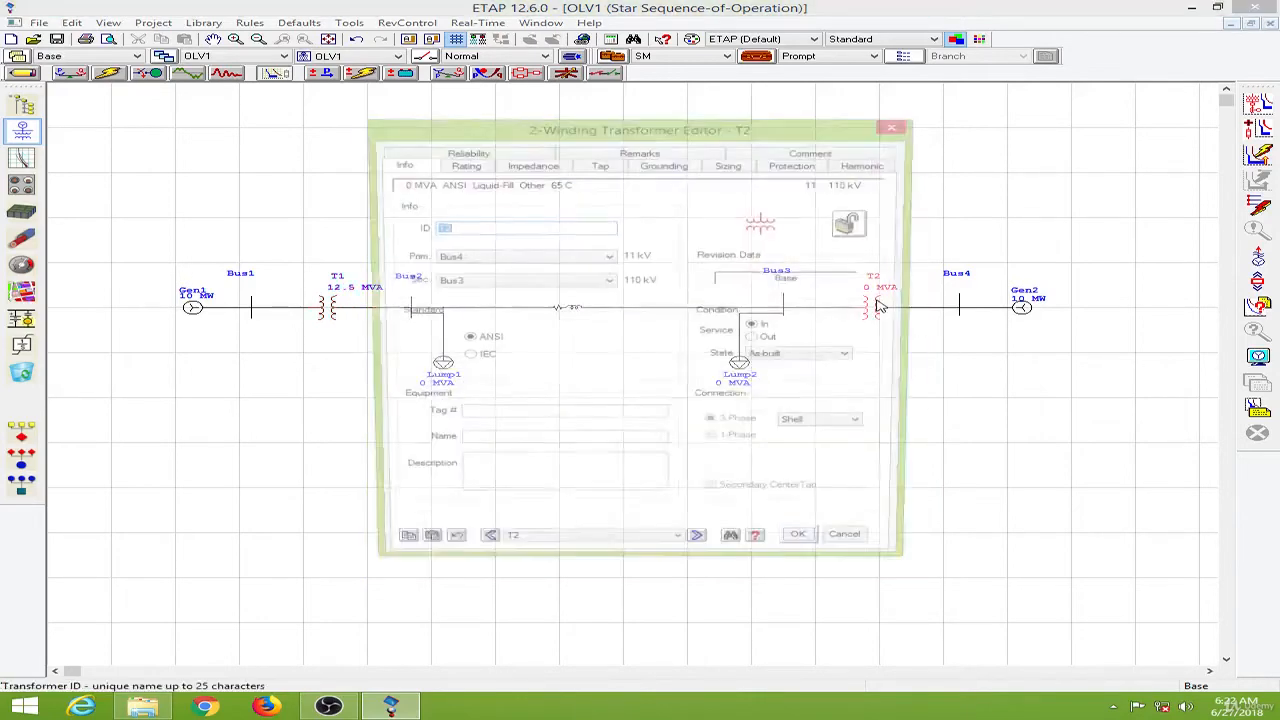
{"action": "left_click", "coordinate": [470, 166]}
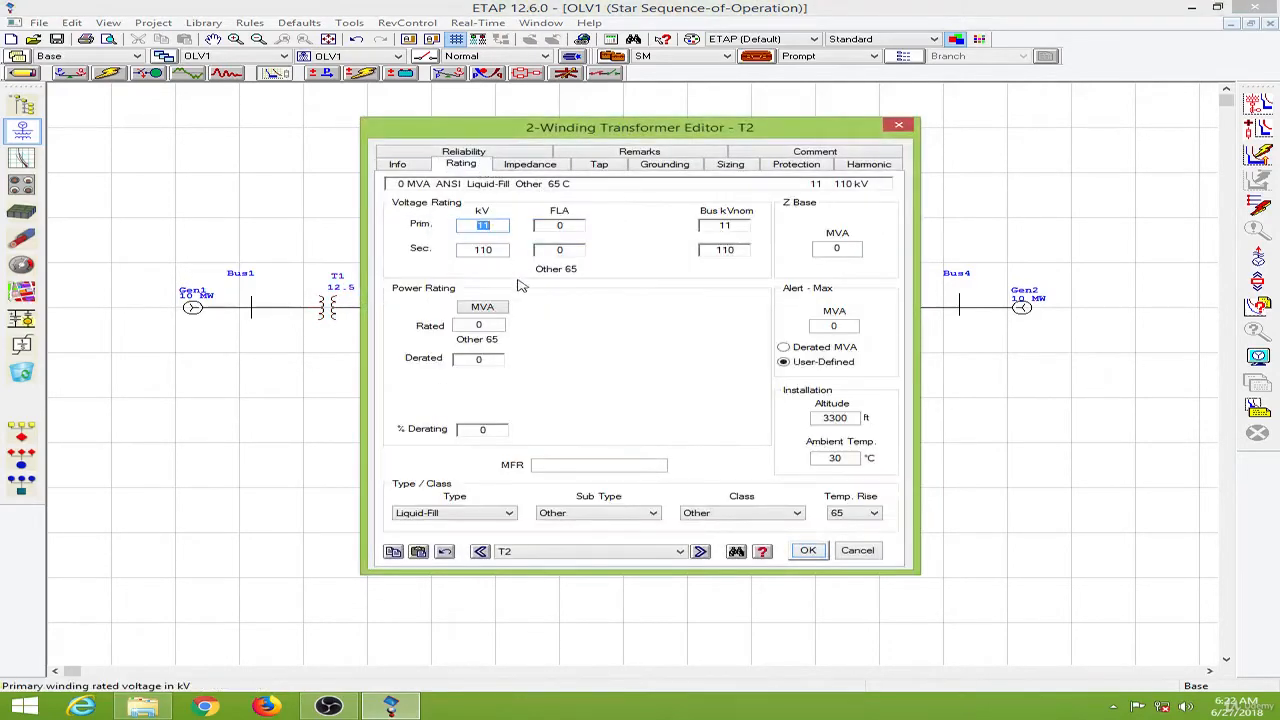
{"action": "left_click", "coordinate": [495, 325]}
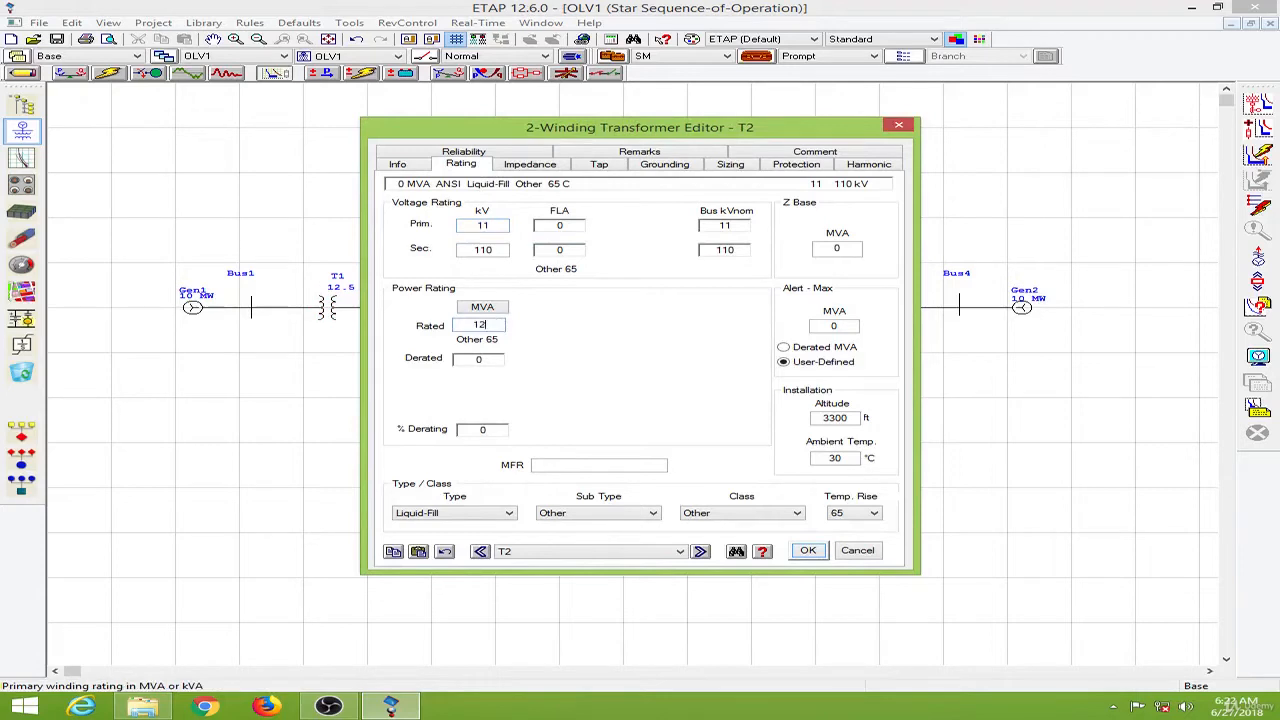
{"action": "type", "text": "12.5"}
{"action": "key", "text": "Tab"}
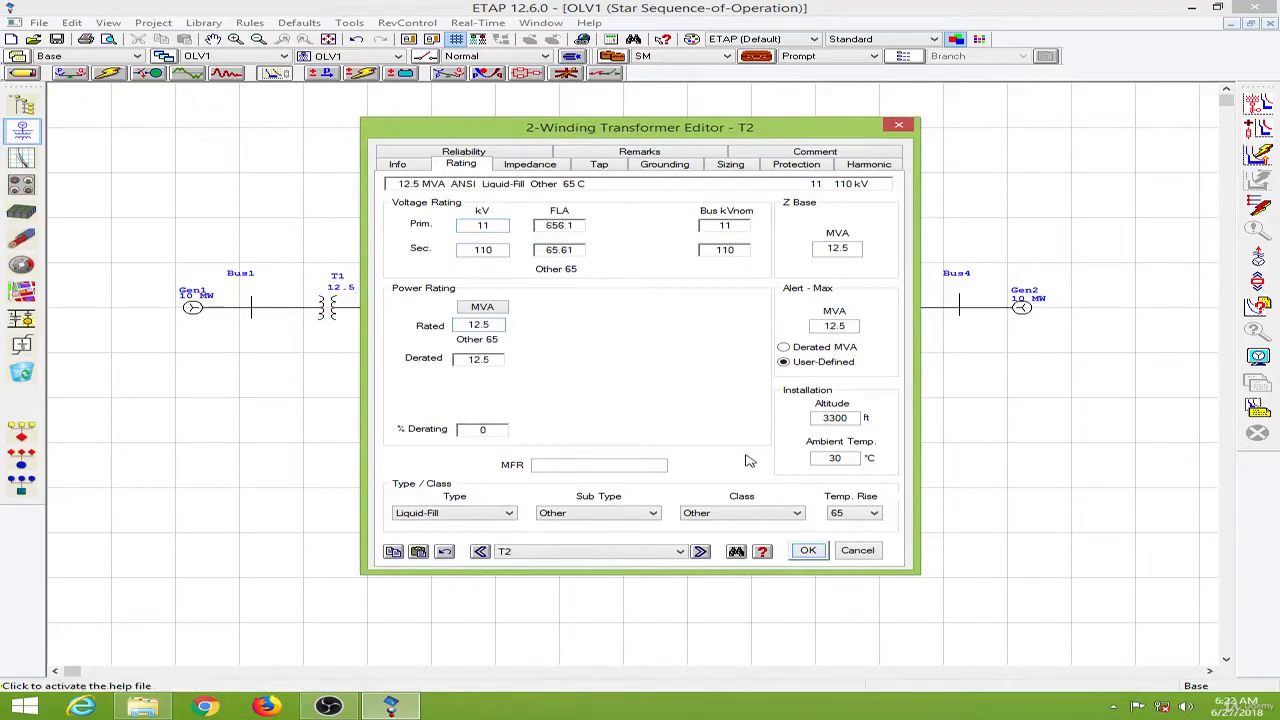
Step: Give T2 typical Z and X/R impedance values and typical no-load test data, and accept the settings
{"action": "left_click", "coordinate": [553, 167]}
{"action": "left_click", "coordinate": [540, 302]}
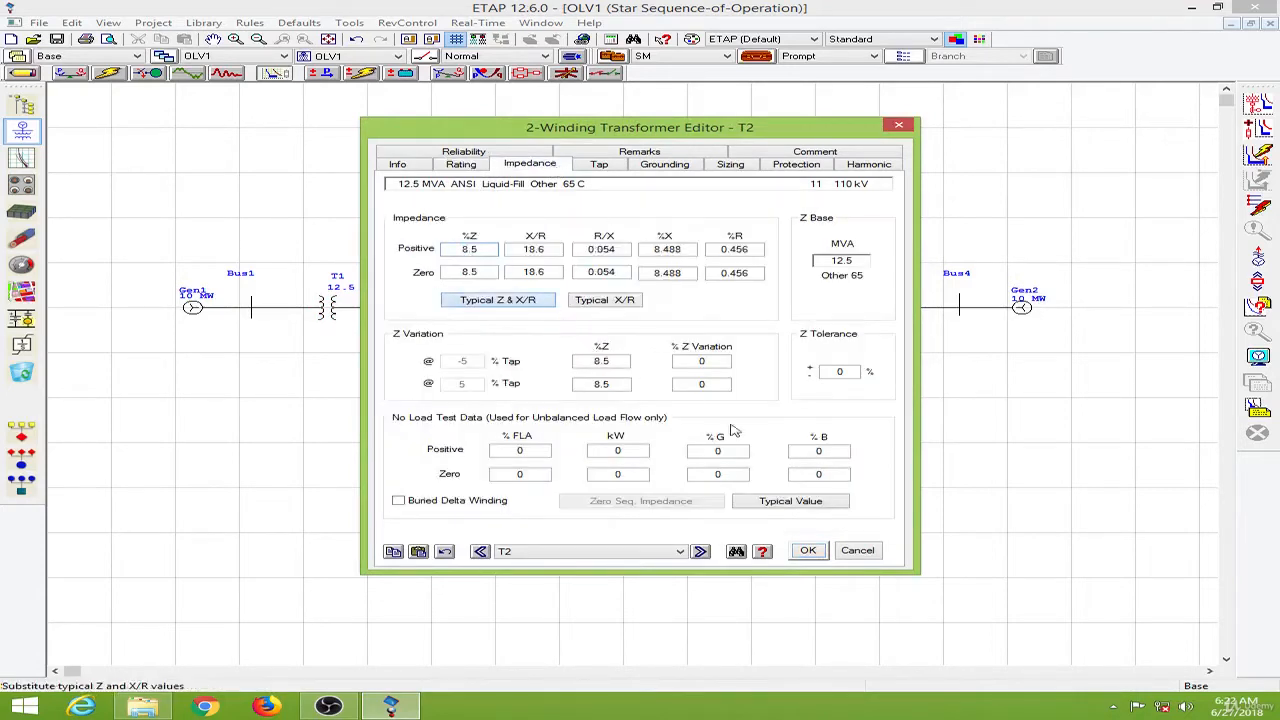
{"action": "left_click", "coordinate": [815, 505]}
{"action": "left_click", "coordinate": [818, 548]}
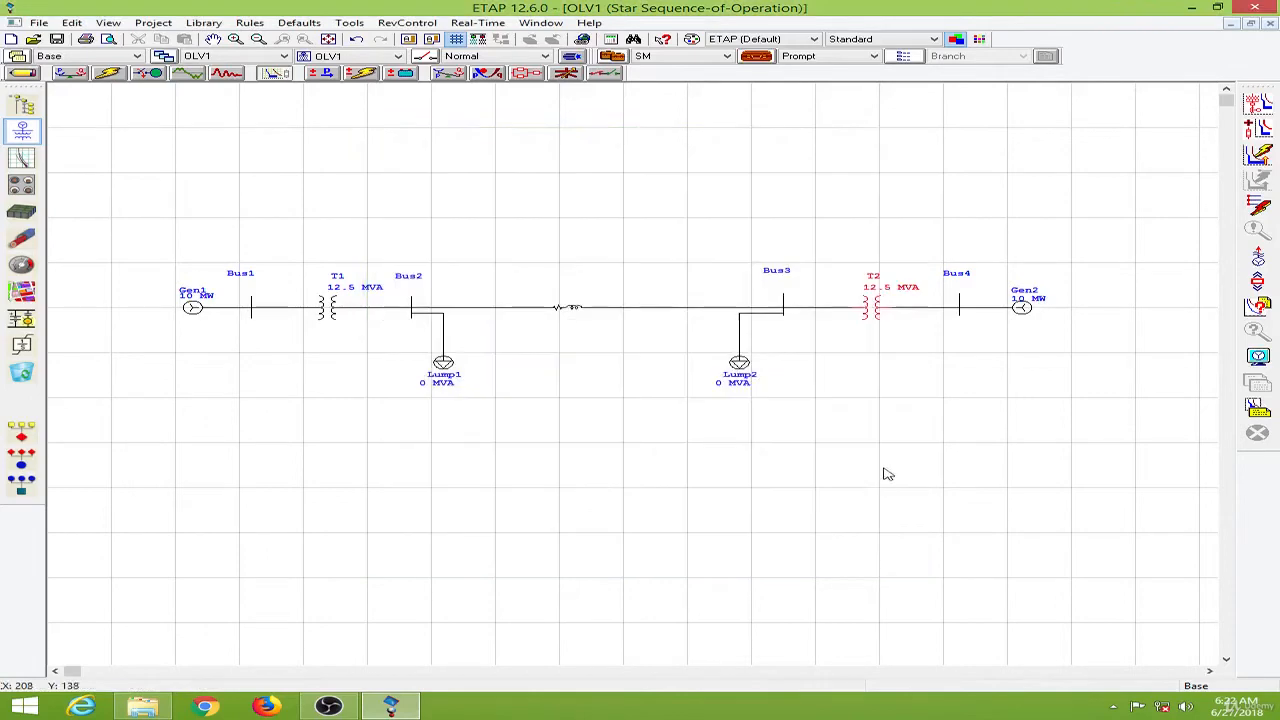
Step: Assign Line1 the T&D Book ACSR Quail 2/0 phase conductor and the EPRI AW 3 No.10 ground wire from the library
{"action": "double_click", "coordinate": [577, 310]}
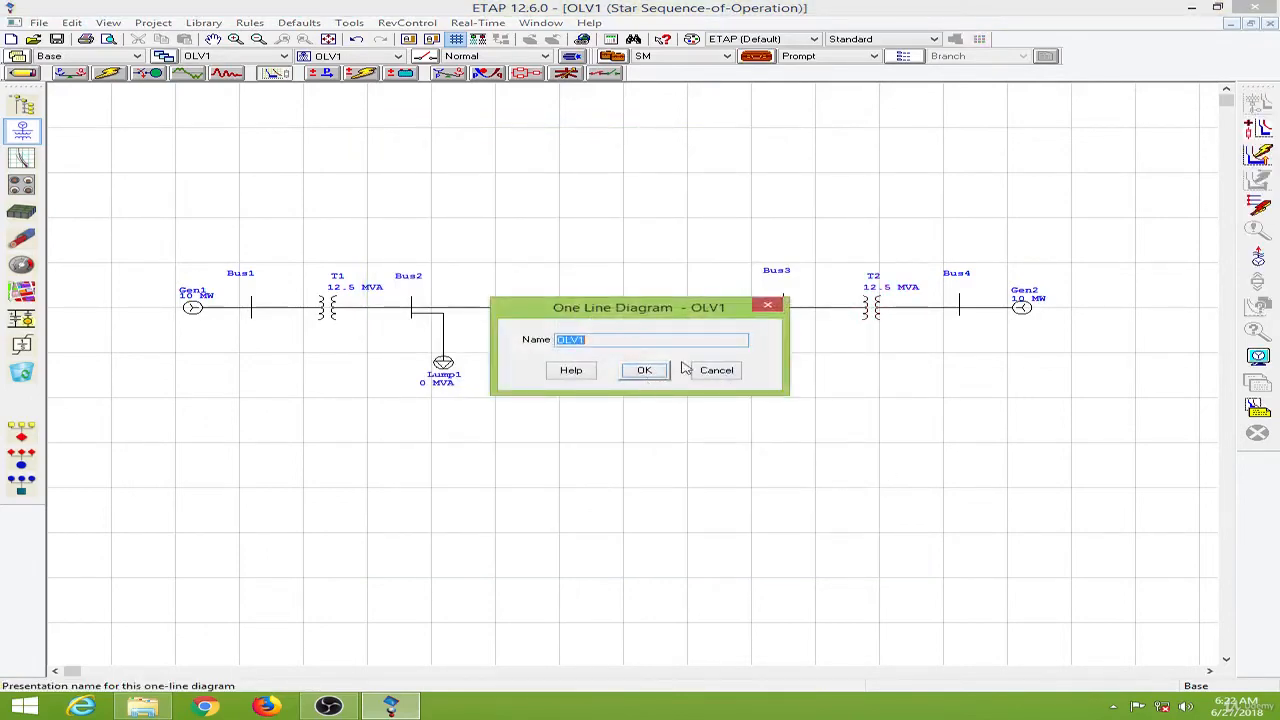
{"action": "left_click", "coordinate": [716, 370]}
{"action": "double_click", "coordinate": [586, 308]}
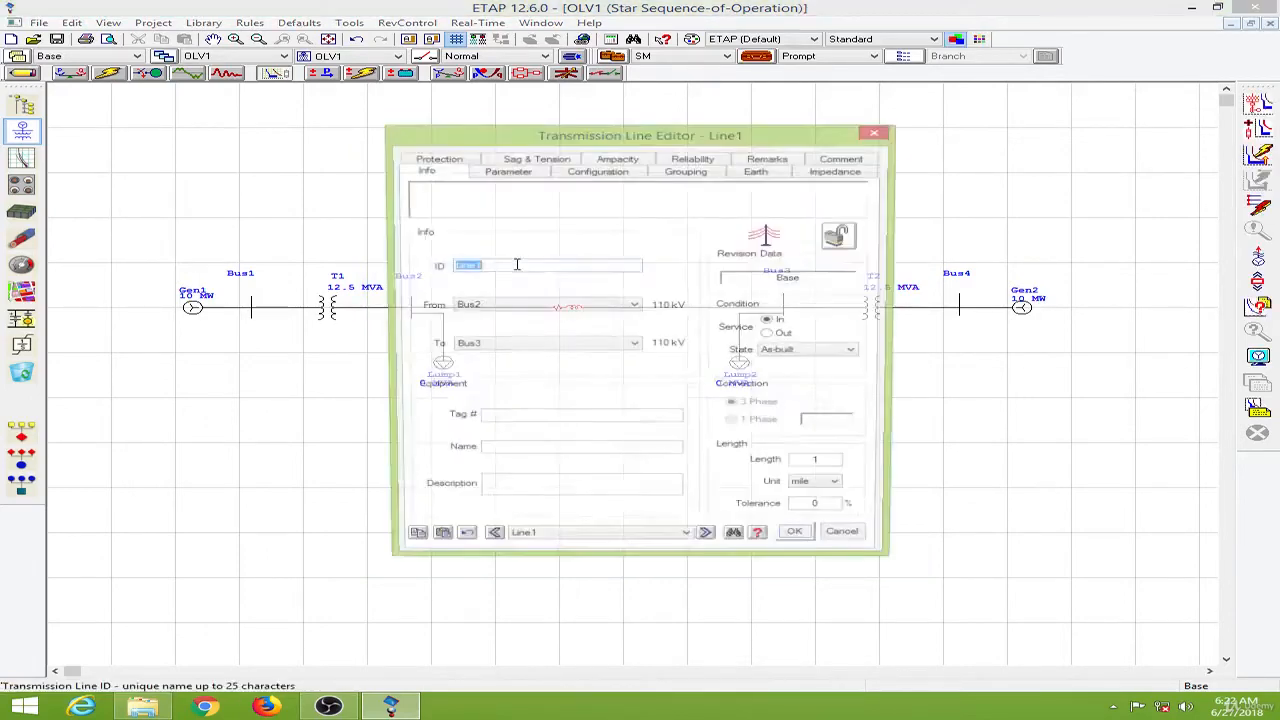
{"action": "left_click", "coordinate": [524, 174]}
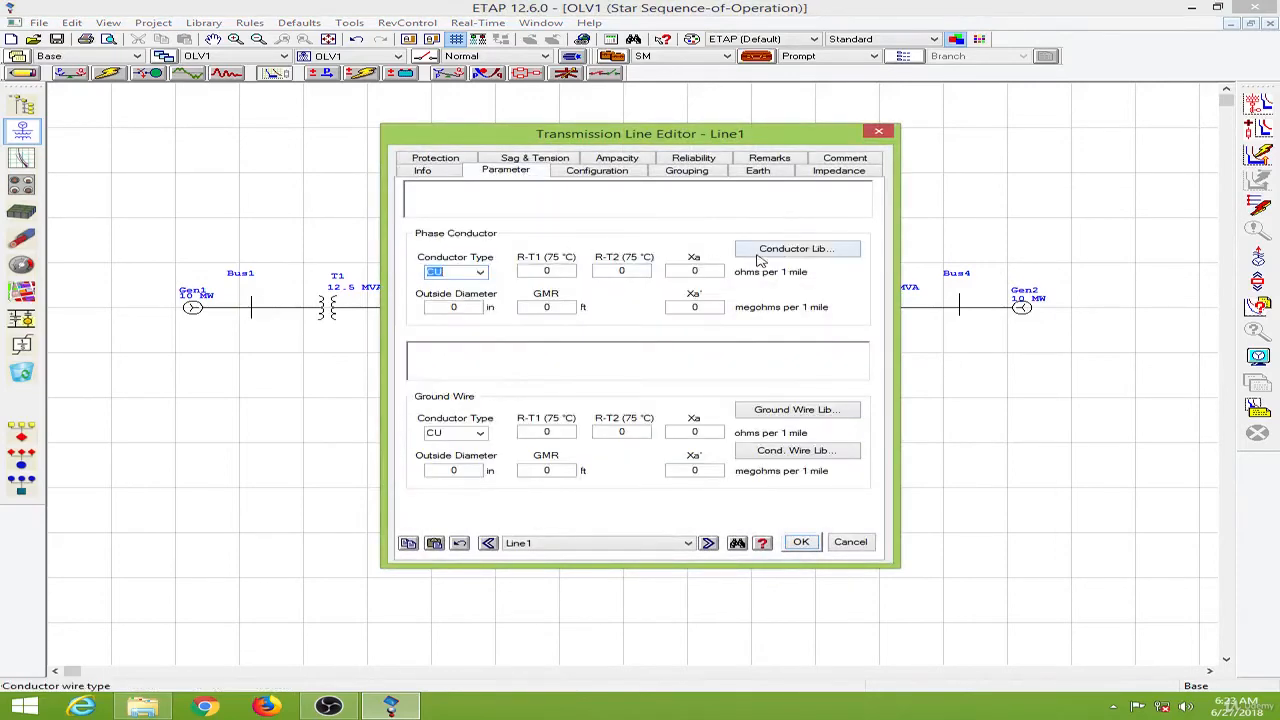
{"action": "left_click", "coordinate": [826, 252]}
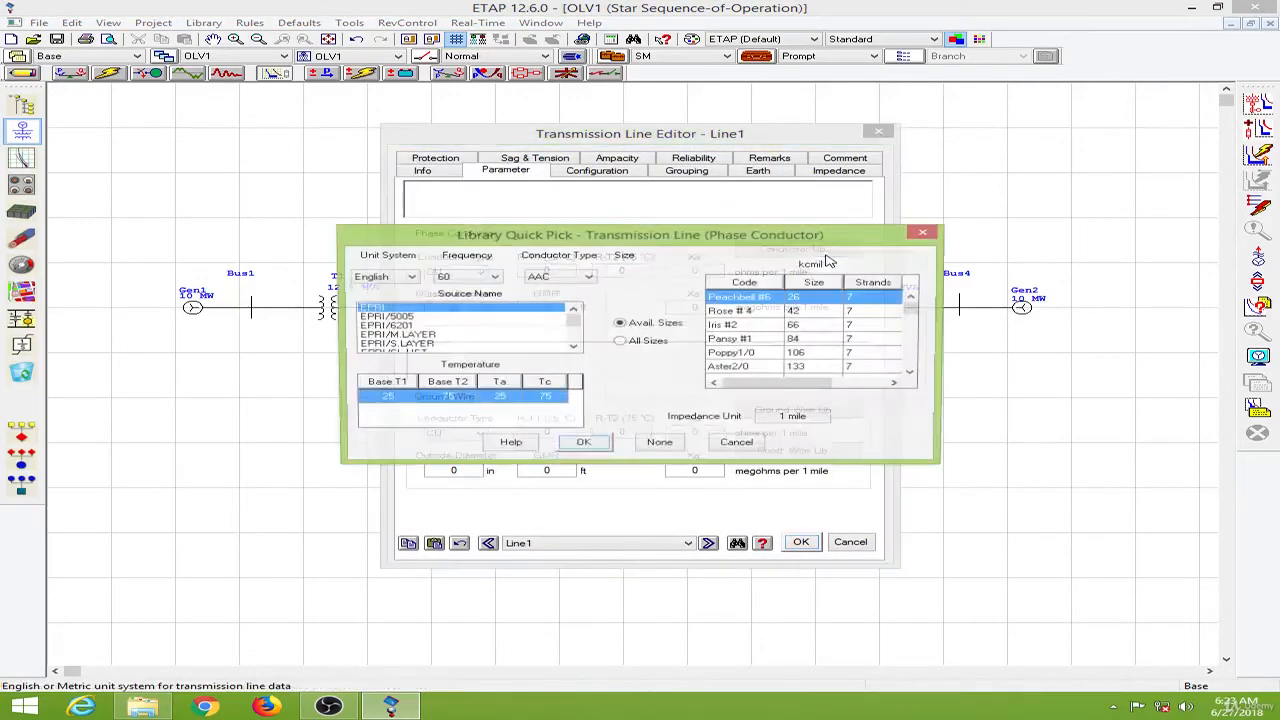
{"action": "left_click_drag", "start_coordinate": [577, 325], "coordinate": [577, 340]}
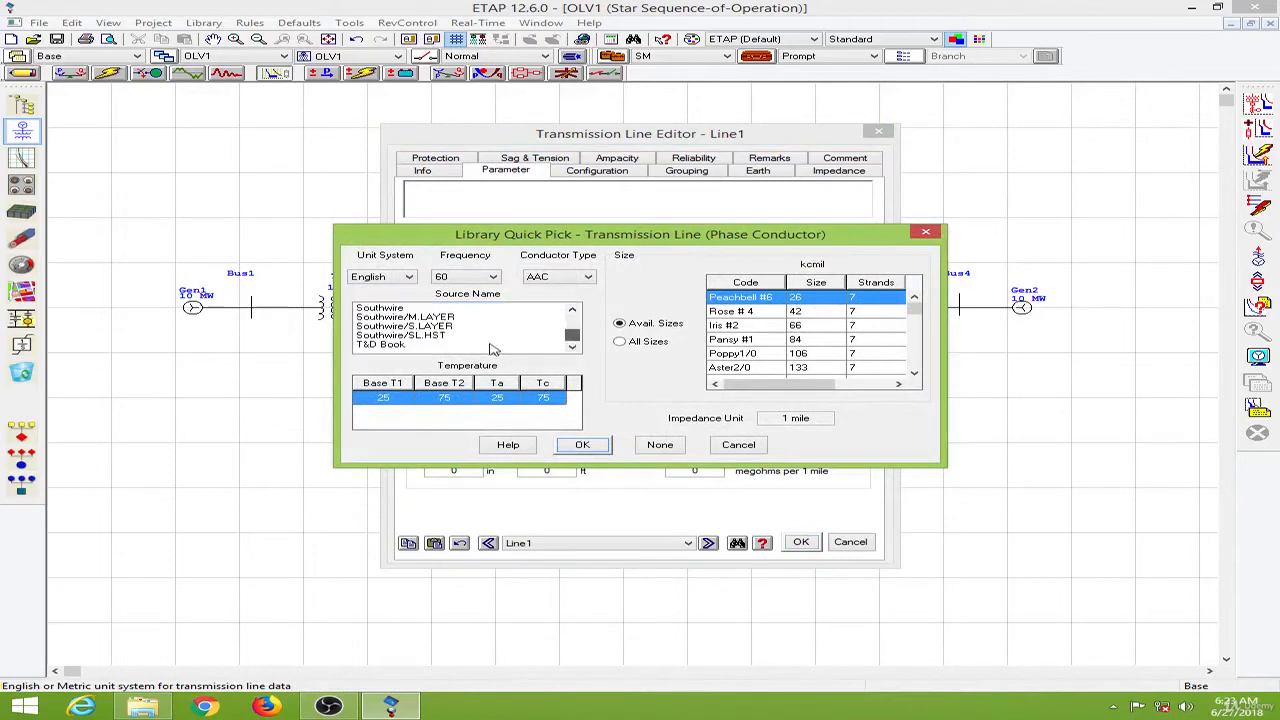
{"action": "left_click", "coordinate": [492, 344]}
{"action": "left_click_drag", "start_coordinate": [918, 312], "coordinate": [920, 321]}
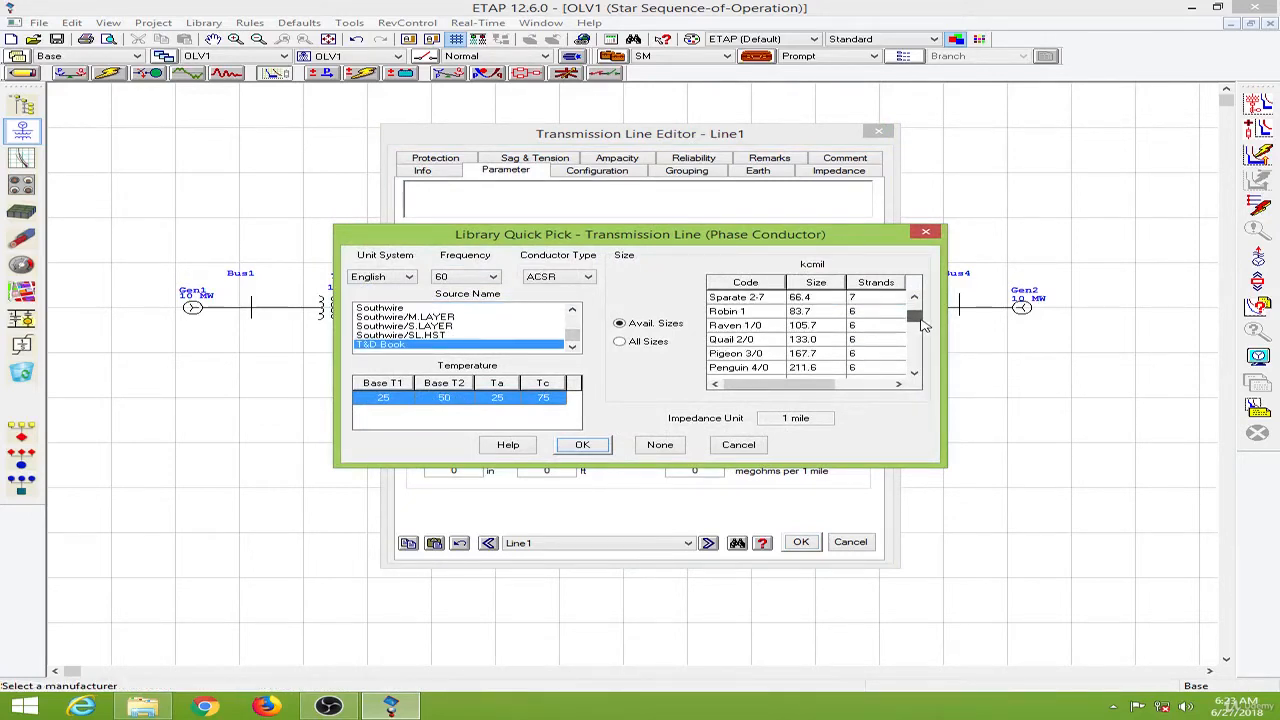
{"action": "left_click", "coordinate": [830, 345]}
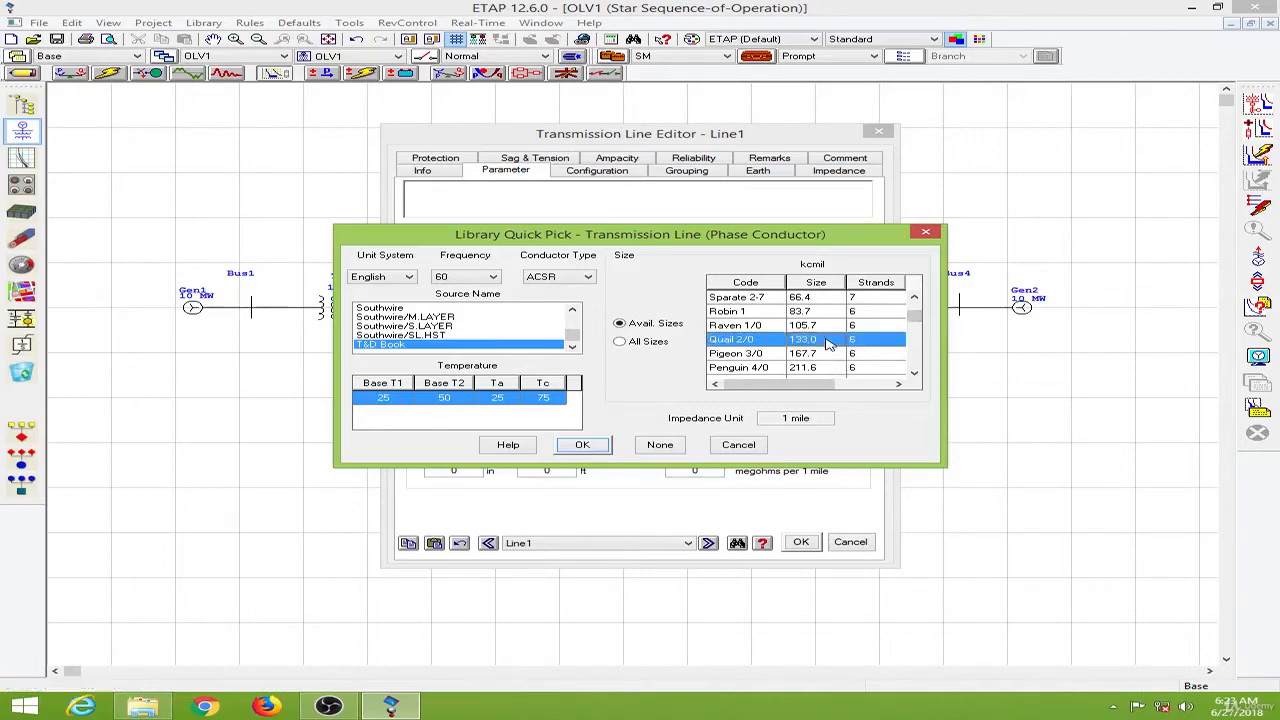
{"action": "left_click", "coordinate": [583, 446]}
{"action": "left_click", "coordinate": [797, 410]}
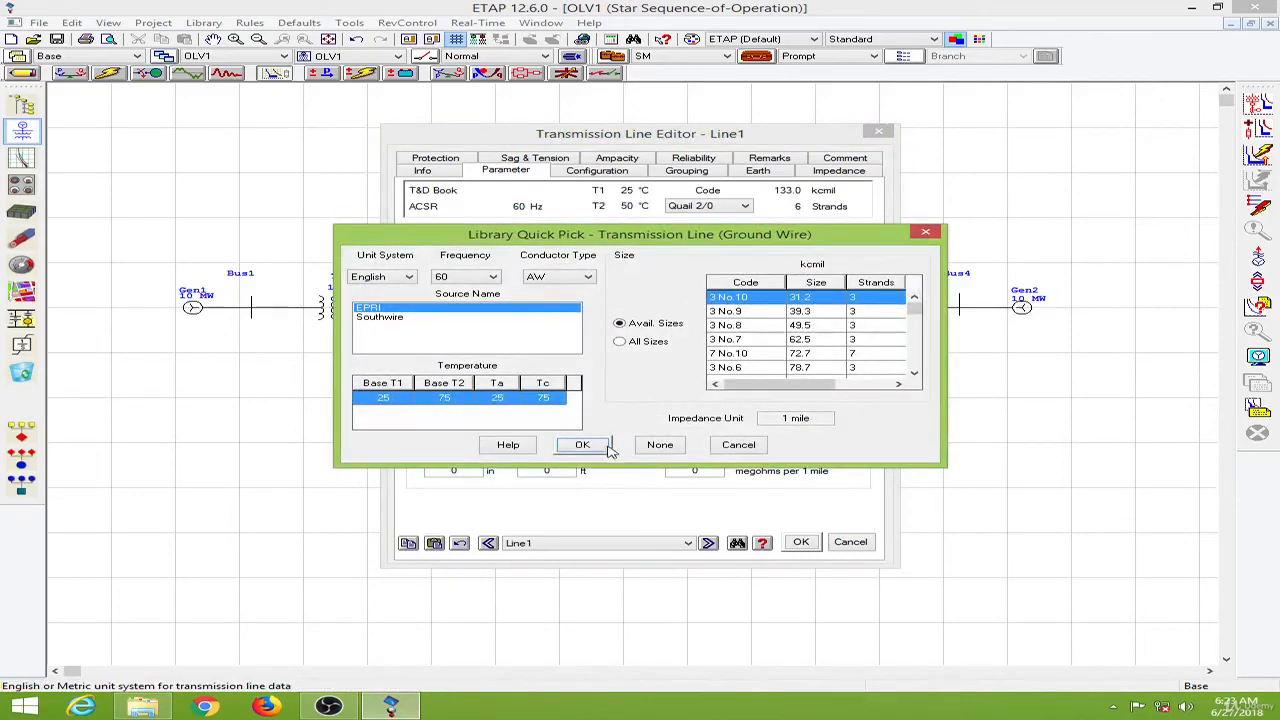
{"action": "left_click", "coordinate": [606, 446]}
Step: Configure Line1 with a phase height of 50 ft and spacings AB 3 ft, BC 3 ft and CA 6 ft, and accept the settings
{"action": "left_click", "coordinate": [630, 173]}
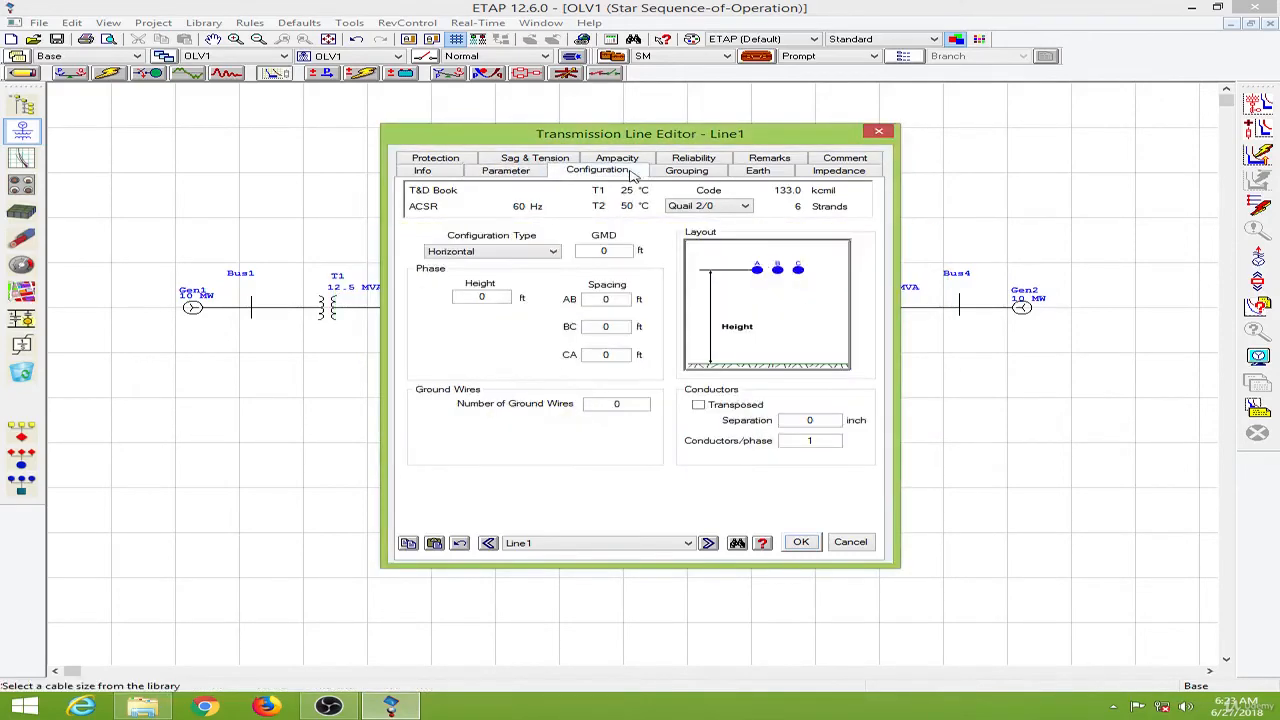
{"action": "left_click", "coordinate": [494, 296]}
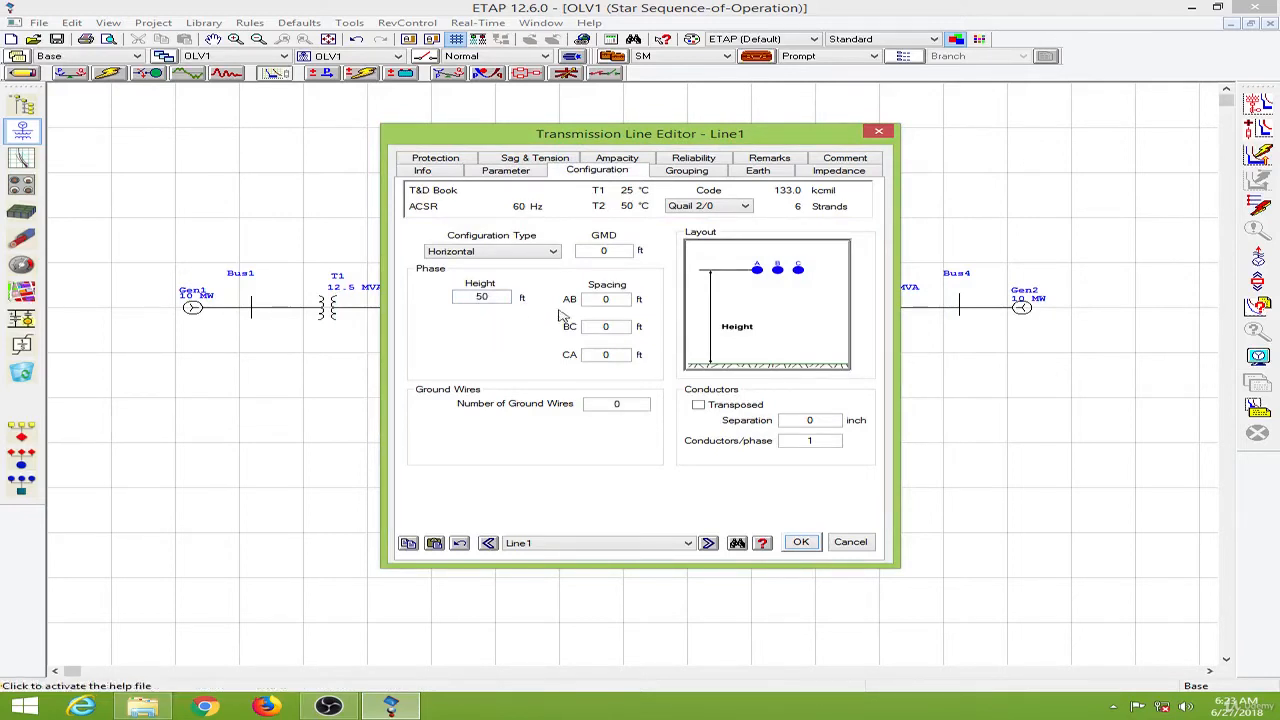
{"action": "left_click", "coordinate": [613, 301]}
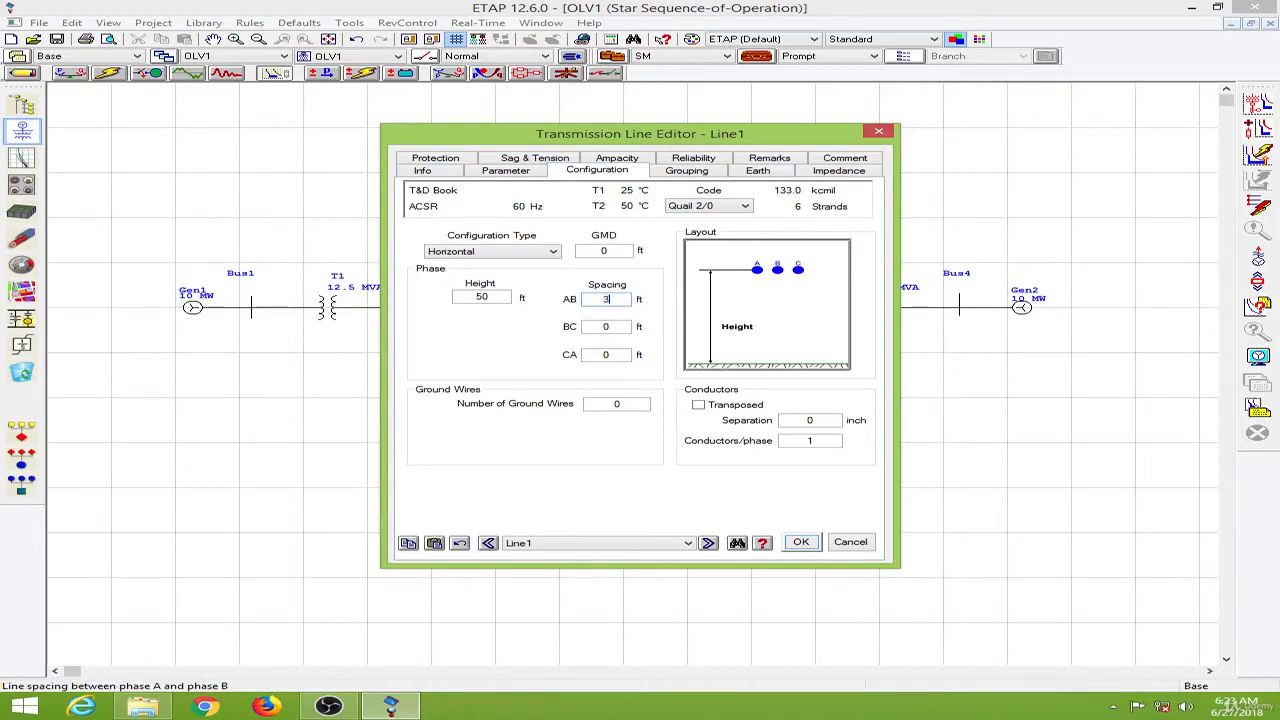
{"action": "type", "text": "3"}
{"action": "key", "text": "Return"}
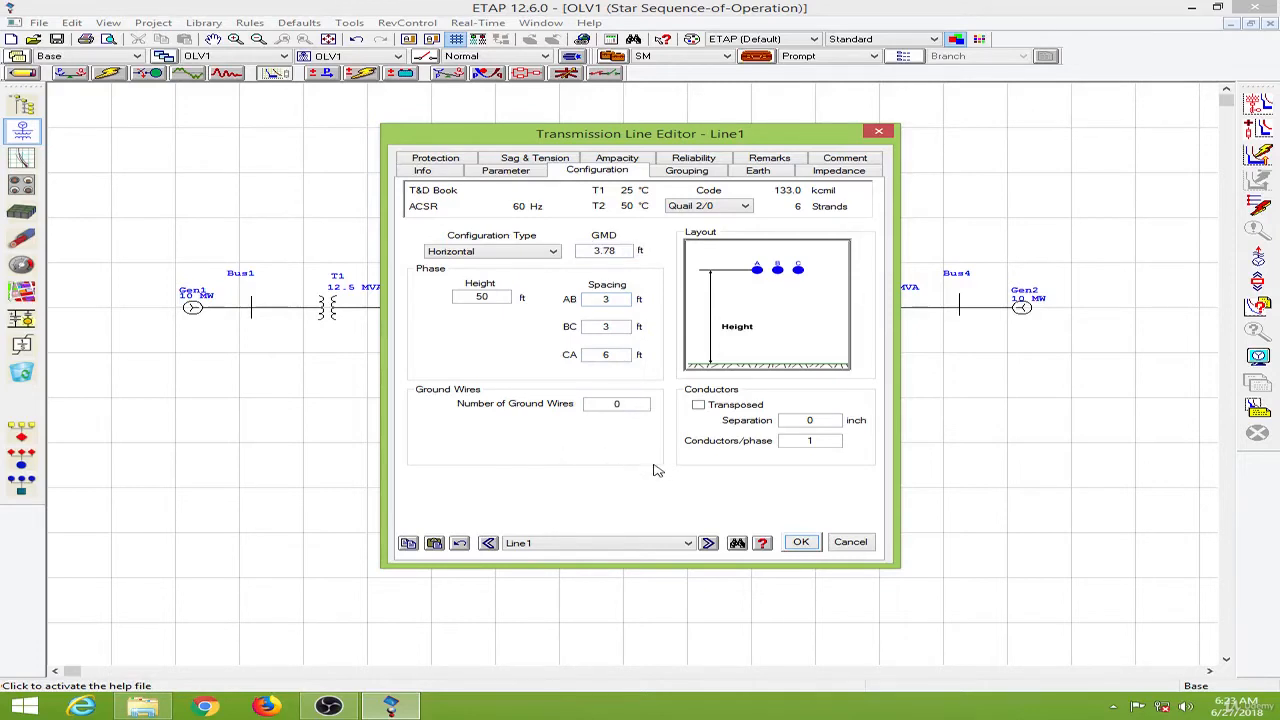
{"action": "left_click", "coordinate": [801, 542]}
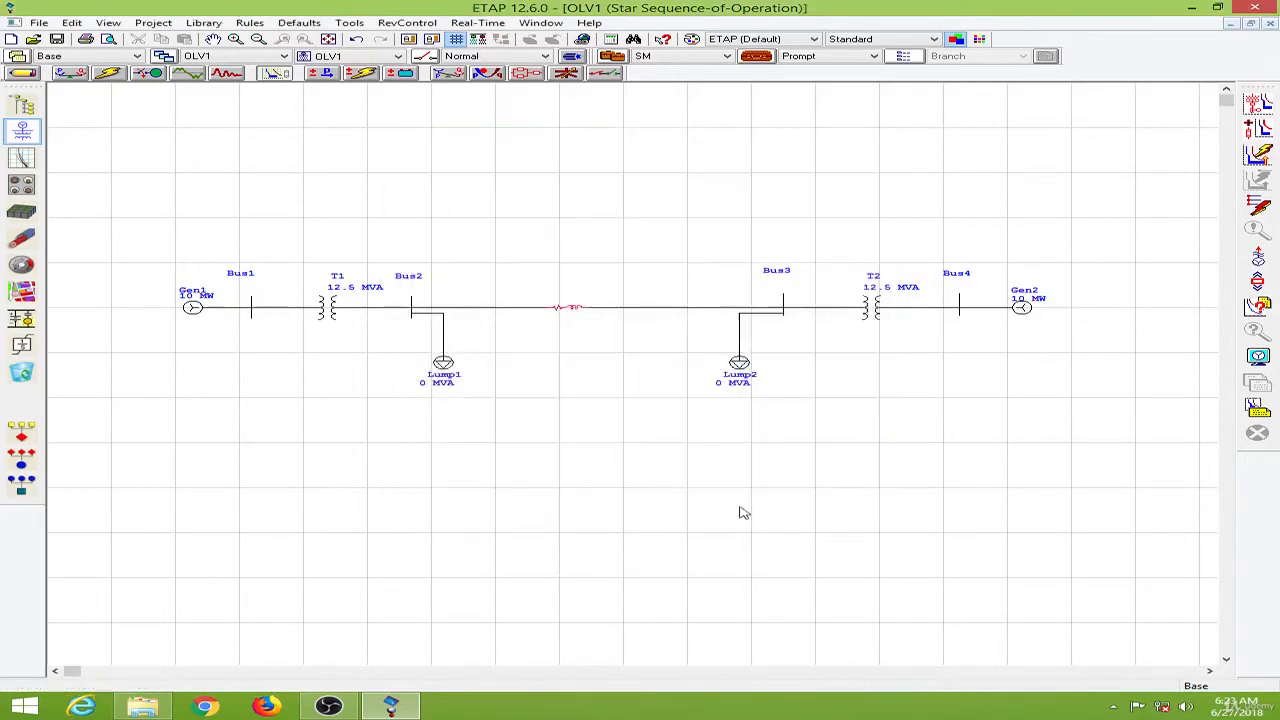
Step: Set the rating of lumped load Lump1 to 6 MVA and accept the settings
{"action": "double_click", "coordinate": [445, 364]}
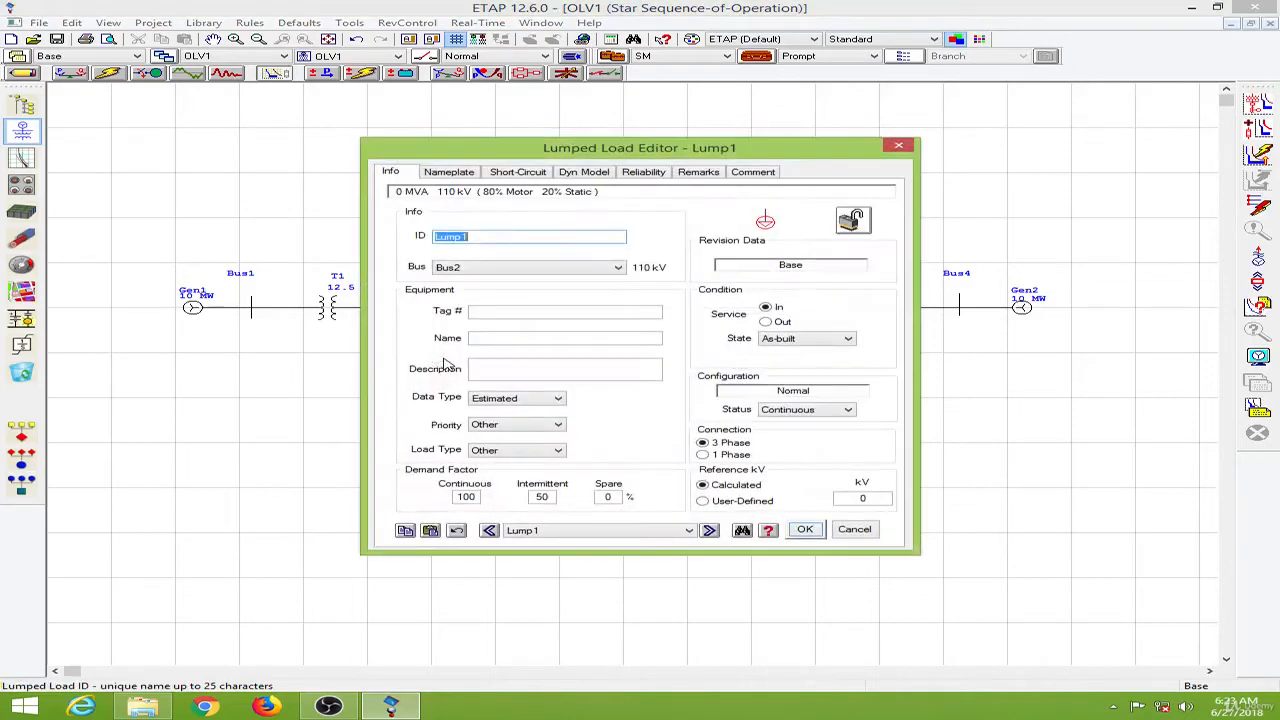
{"action": "left_click", "coordinate": [468, 173]}
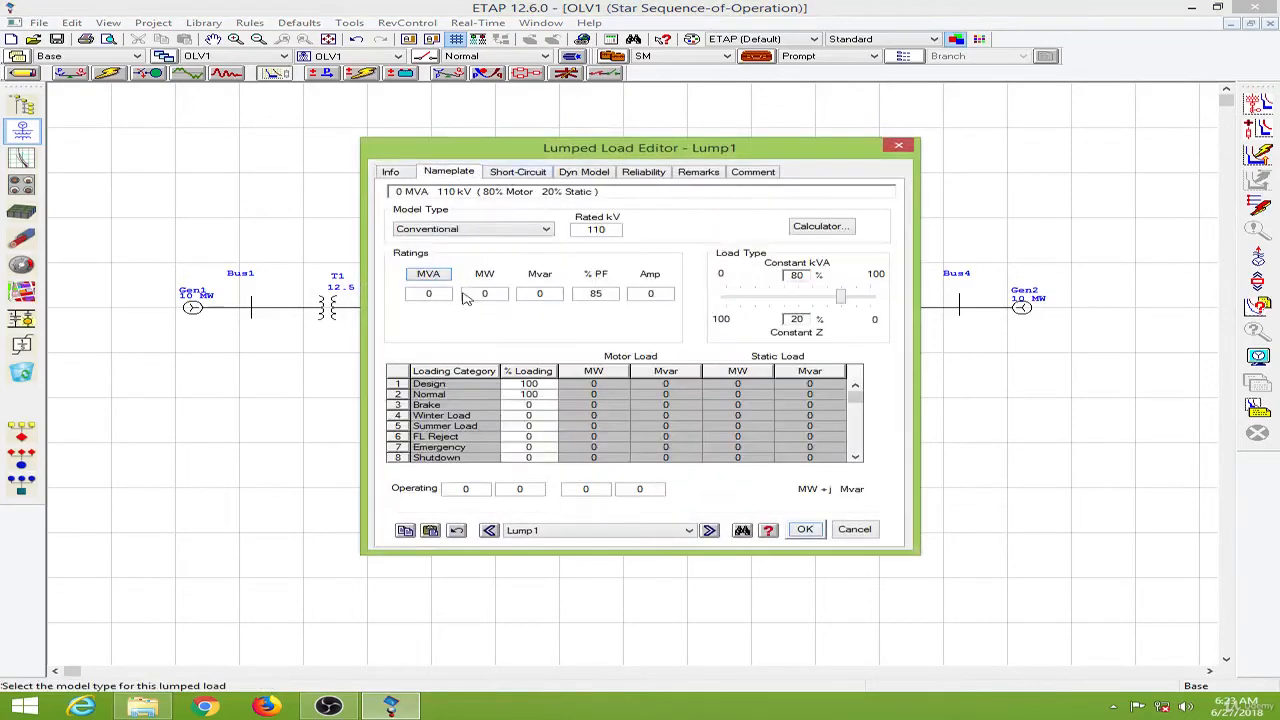
{"action": "left_click", "coordinate": [505, 293]}
{"action": "left_click", "coordinate": [416, 297]}
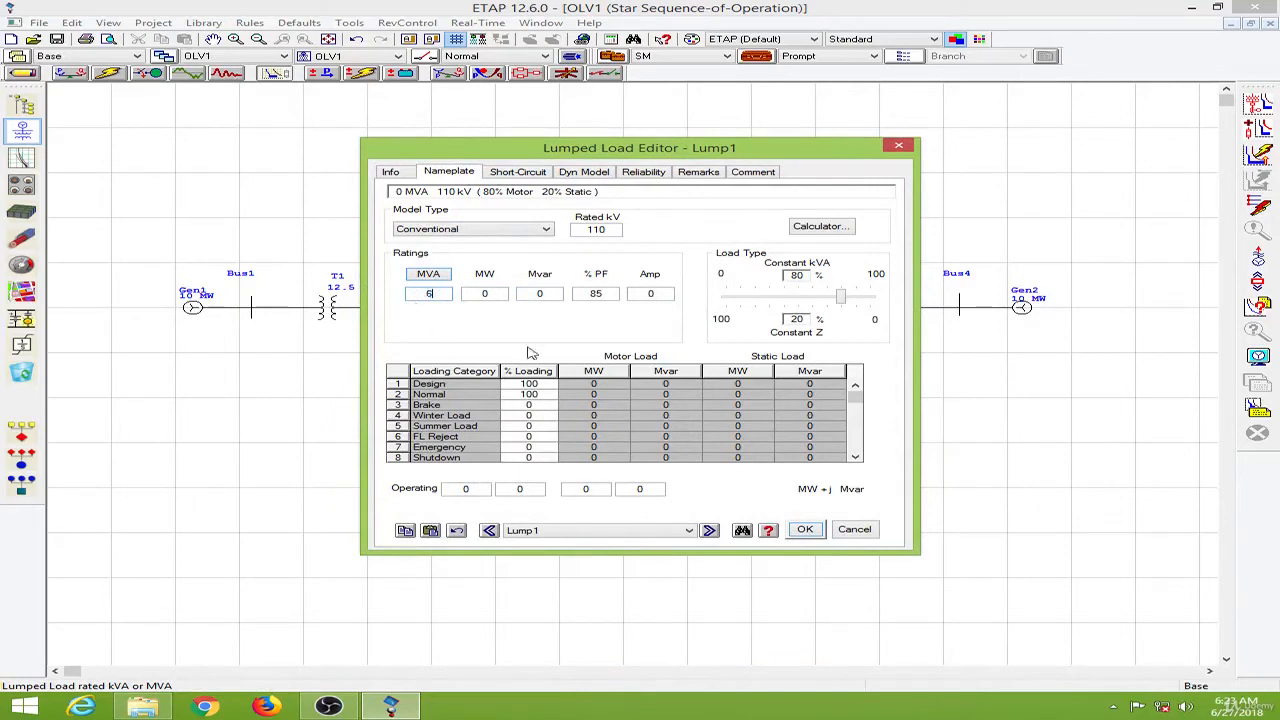
{"action": "type", "text": "6"}
{"action": "key", "text": "Tab"}
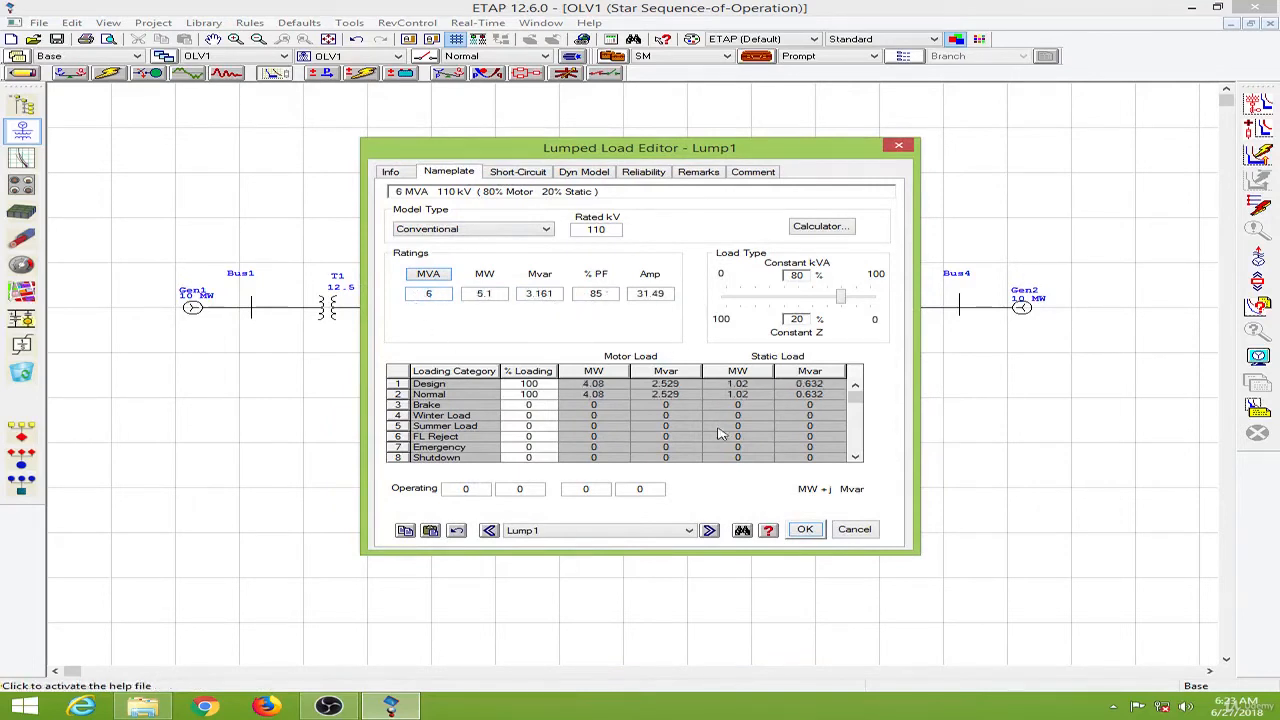
{"action": "left_click", "coordinate": [806, 528]}
Step: Set the rating of lumped load Lump2 to 7 MVA with a 90% power factor and accept the settings
{"action": "double_click", "coordinate": [748, 366]}
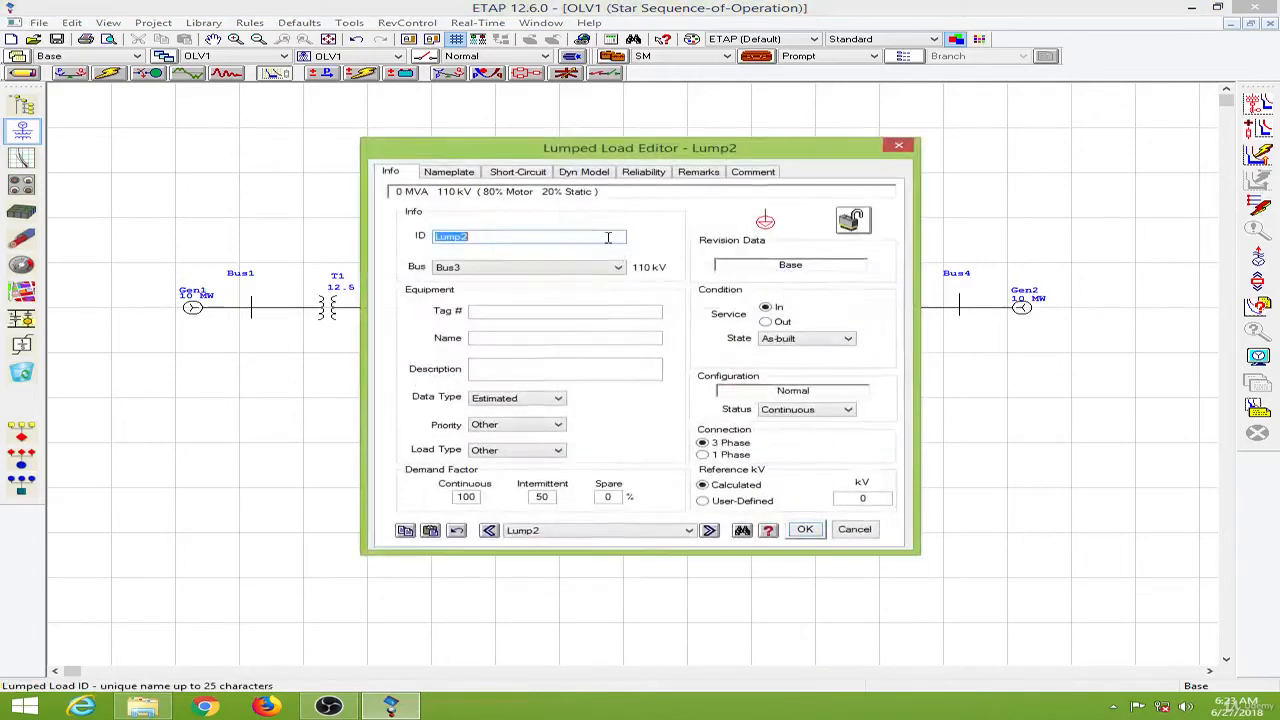
{"action": "left_click", "coordinate": [462, 172]}
{"action": "left_click", "coordinate": [408, 292]}
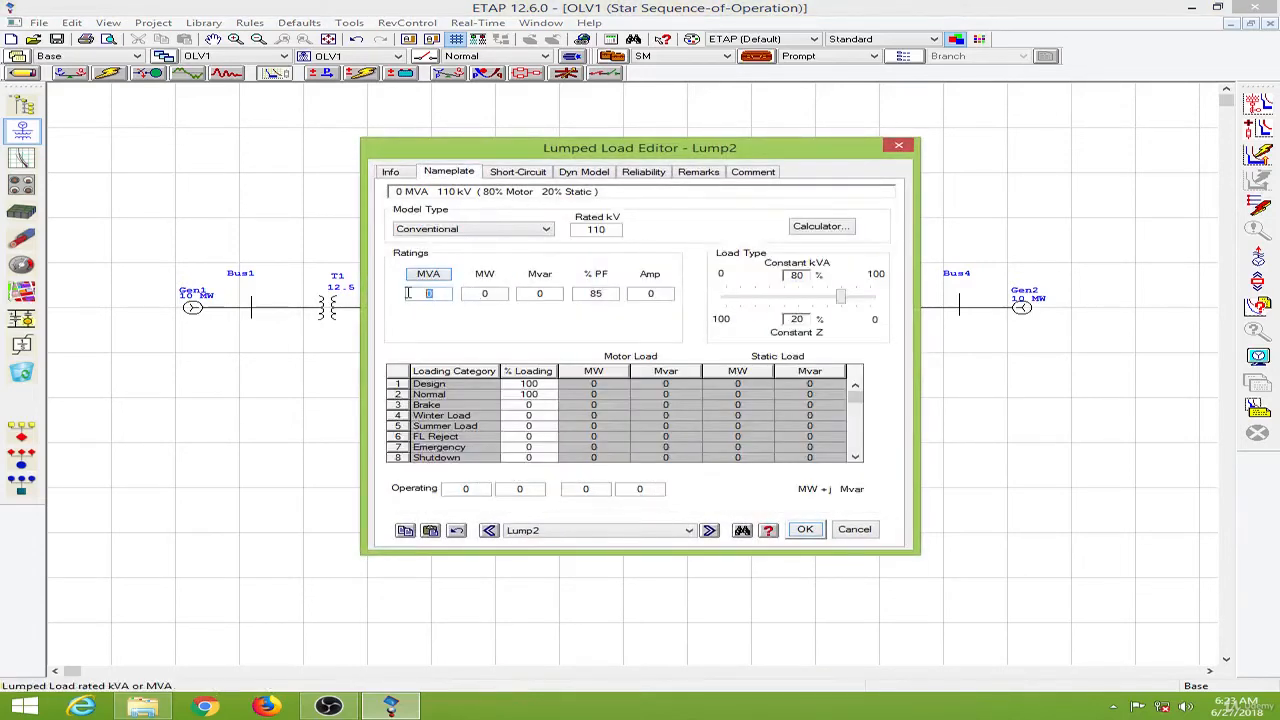
{"action": "type", "text": "7"}
{"action": "left_click", "coordinate": [578, 294]}
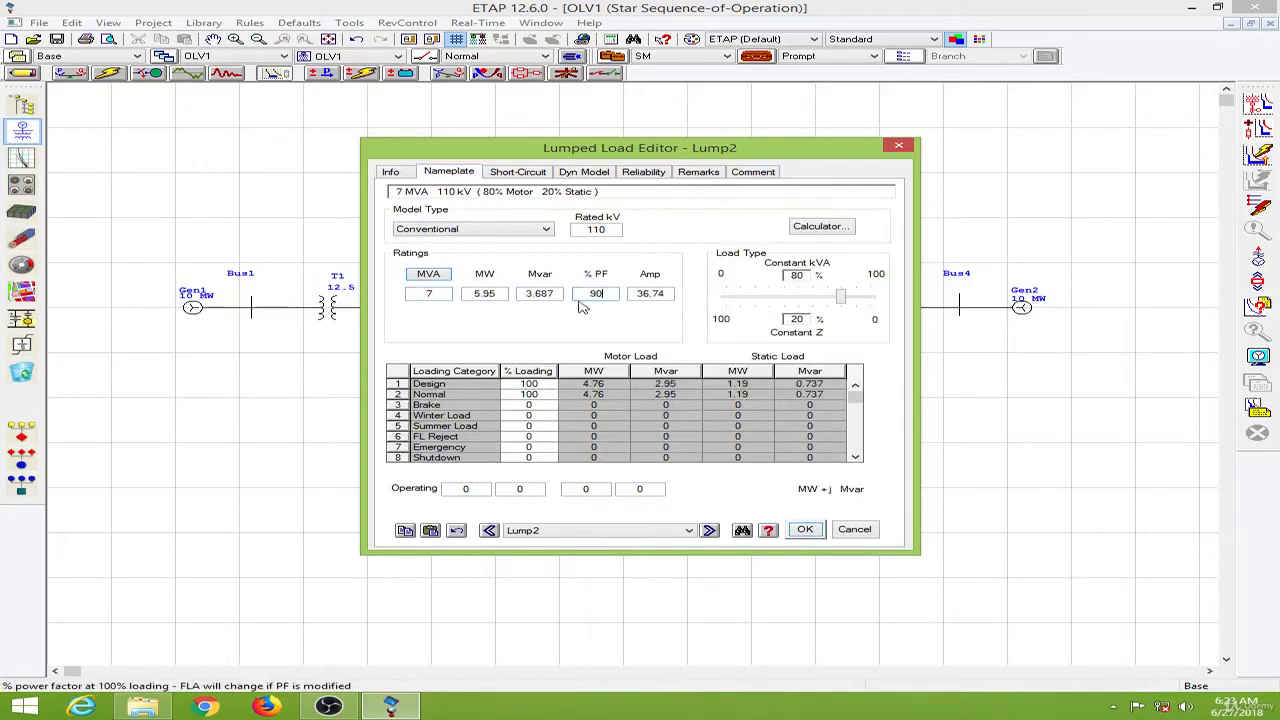
{"action": "key", "text": "Tab"}
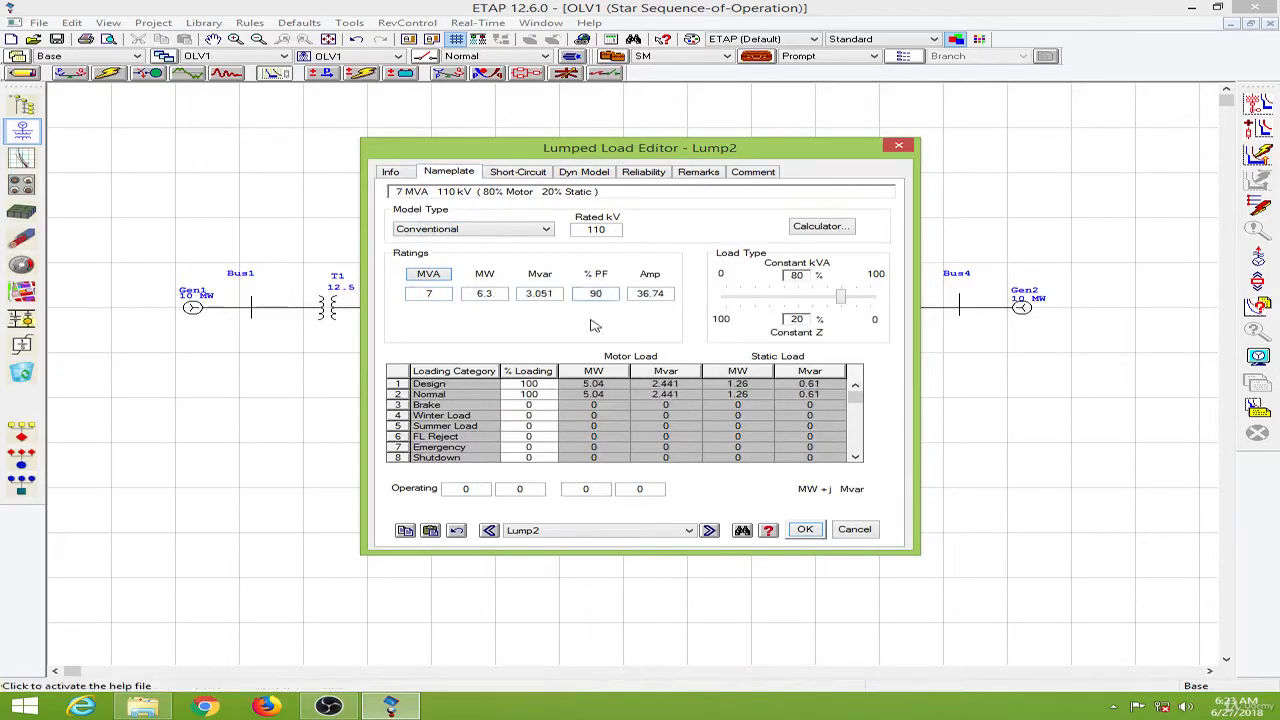
{"action": "left_click", "coordinate": [807, 530]}
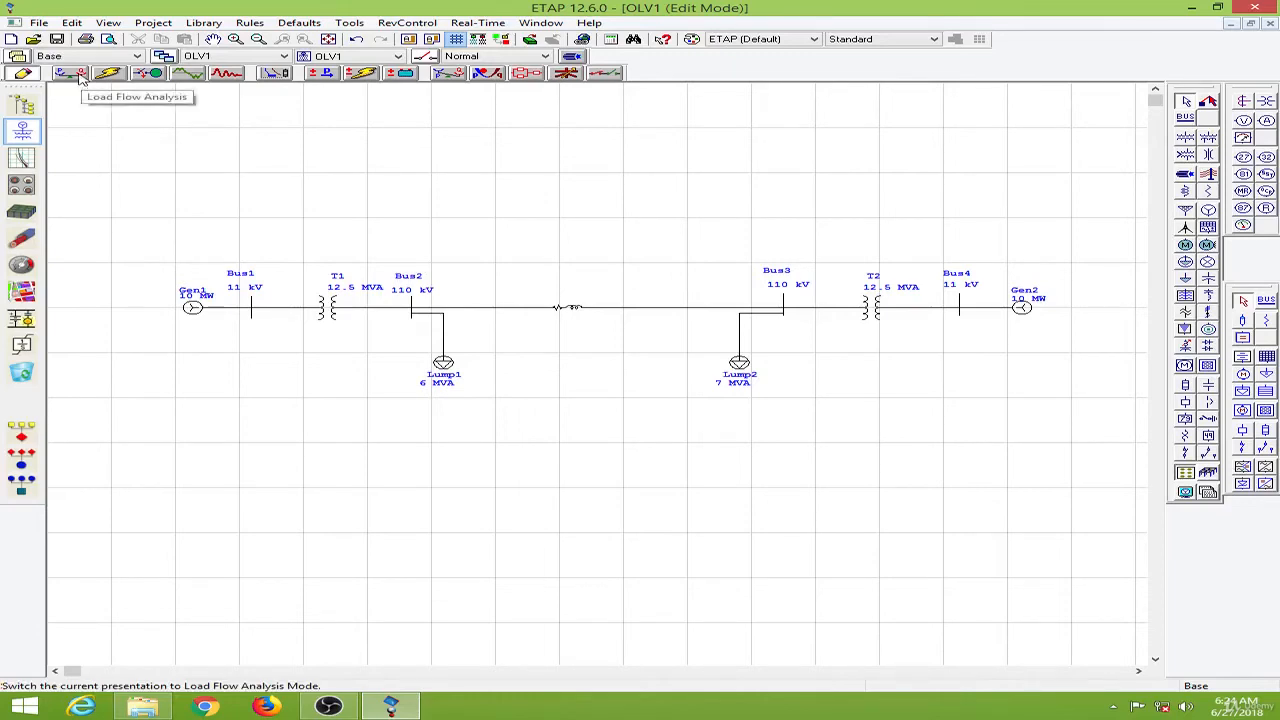
Step: Run a load flow analysis with the output file named LF and display the flows in amperes
{"action": "left_click", "coordinate": [67, 74]}
{"action": "left_click", "coordinate": [1257, 104]}
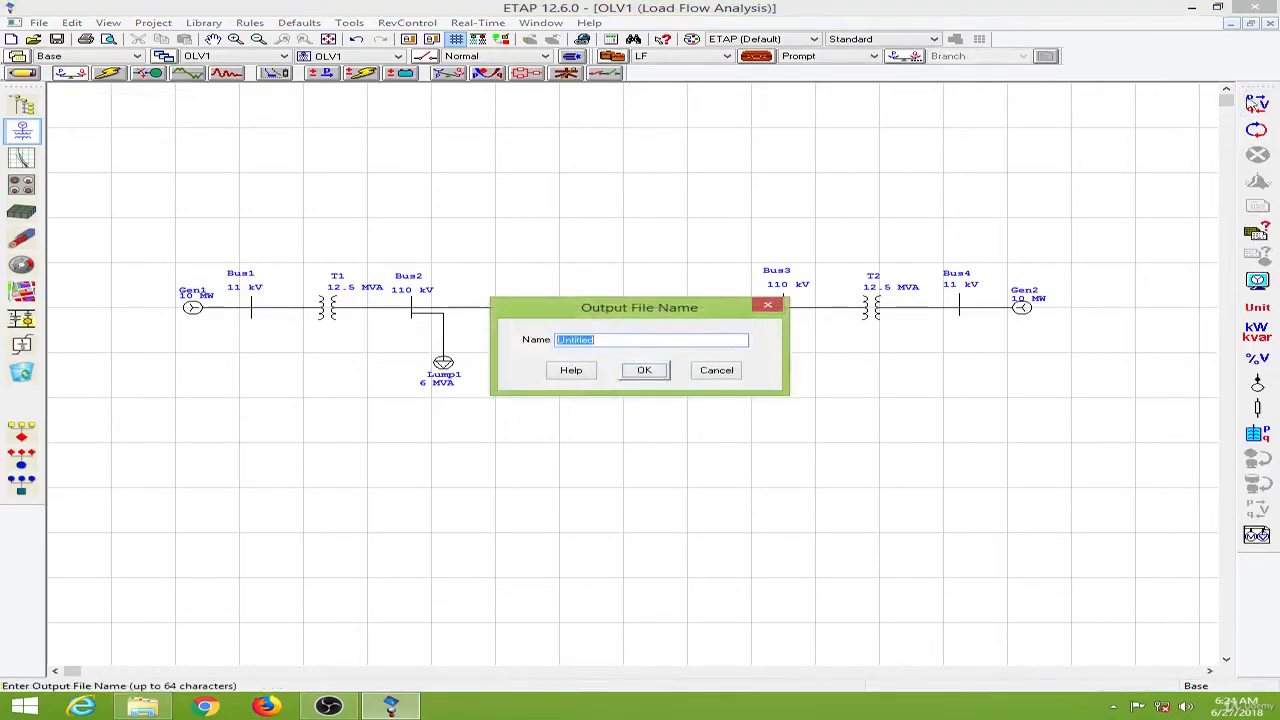
{"action": "type", "text": "LF"}
{"action": "key", "text": "Return"}
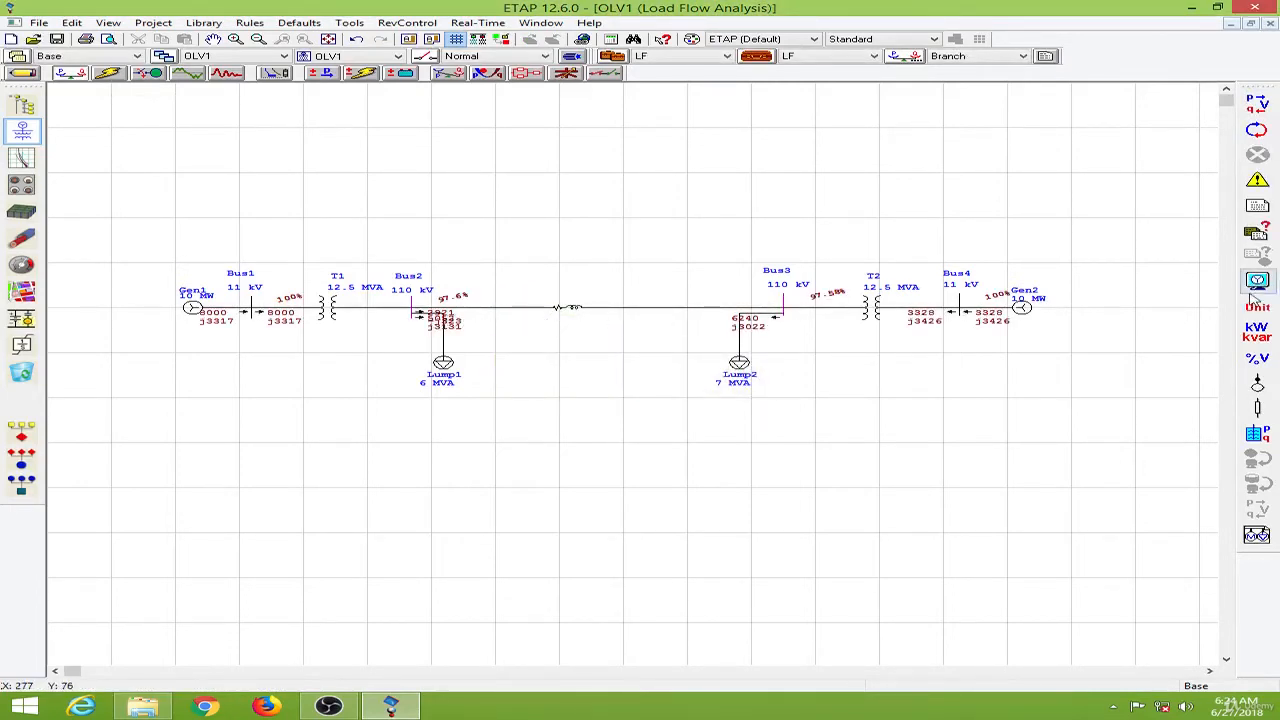
{"action": "left_click_drag", "start_coordinate": [1257, 333], "coordinate": [1150, 337]}
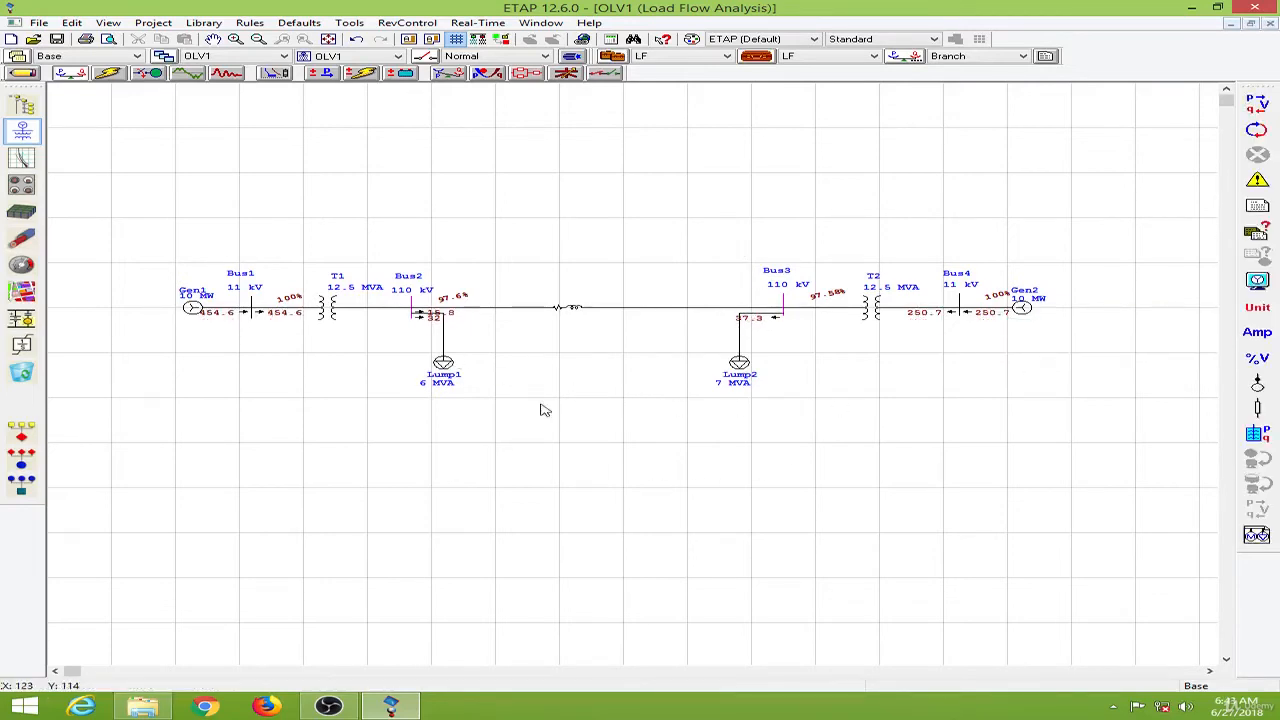
Step: Switch to transient stability analysis and add an event q1 at time 1 to the TS study case
{"action": "left_click", "coordinate": [234, 76]}
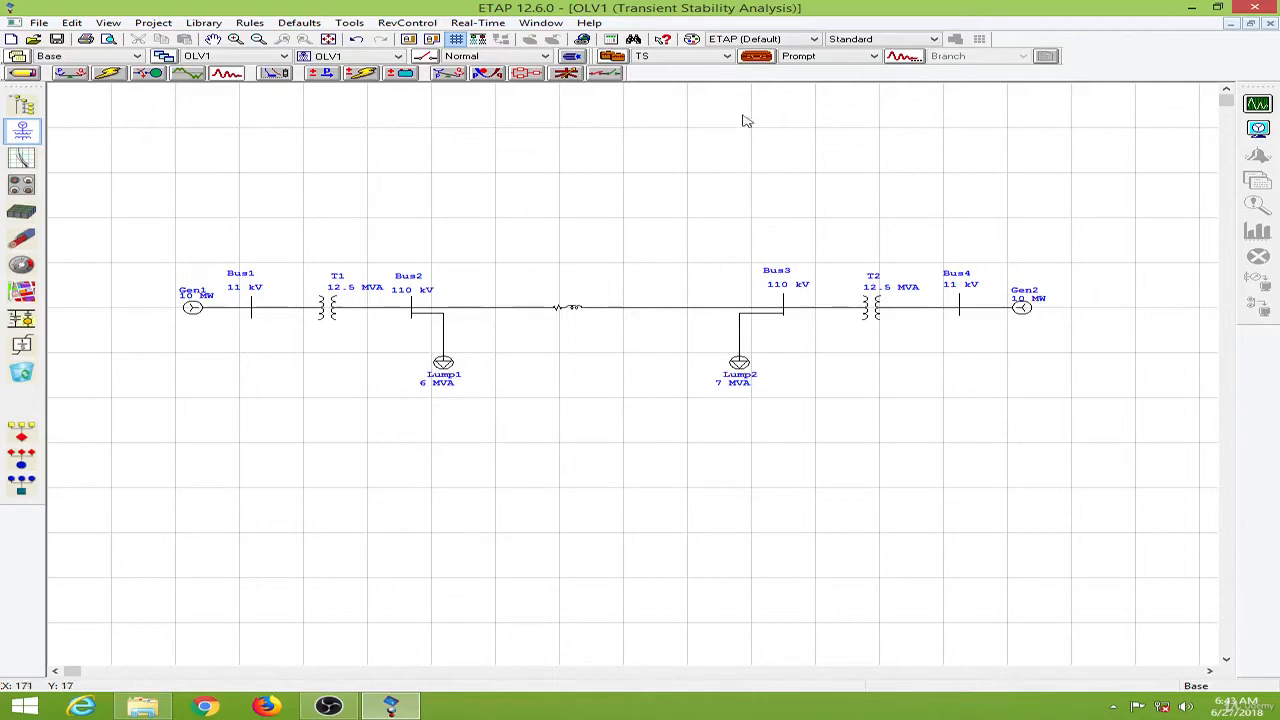
{"action": "left_click", "coordinate": [768, 58]}
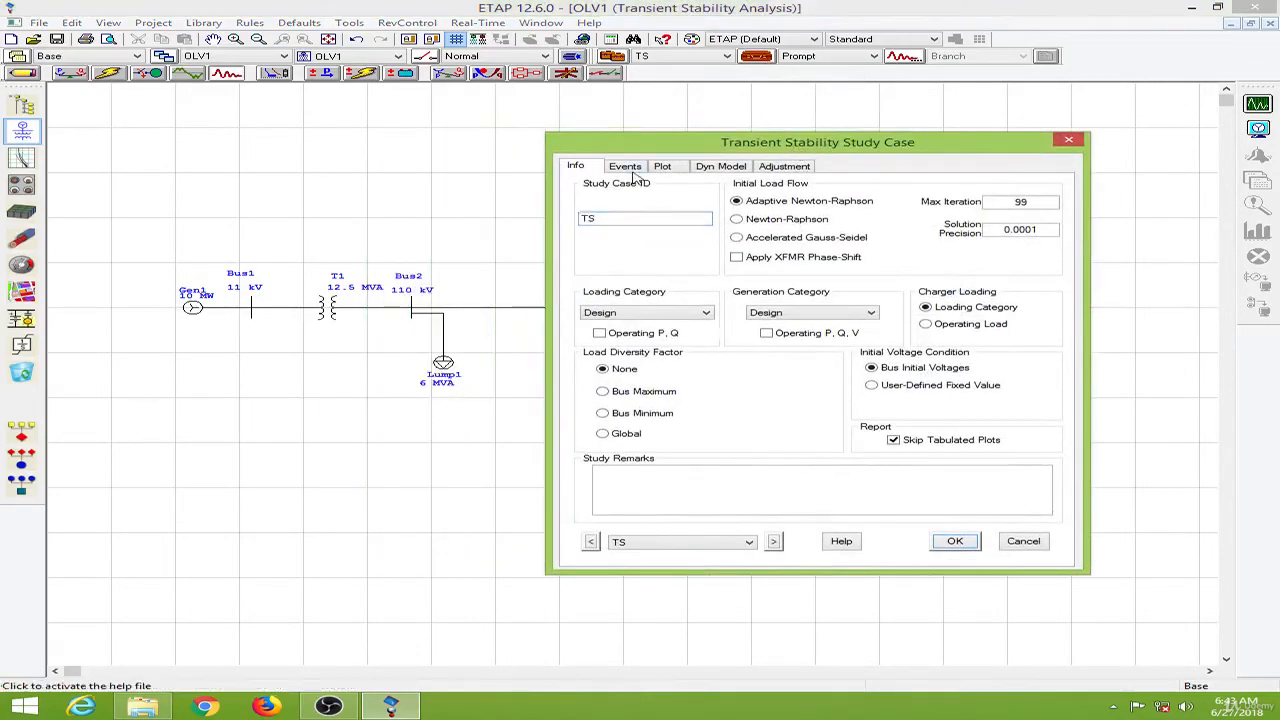
{"action": "left_click", "coordinate": [636, 168]}
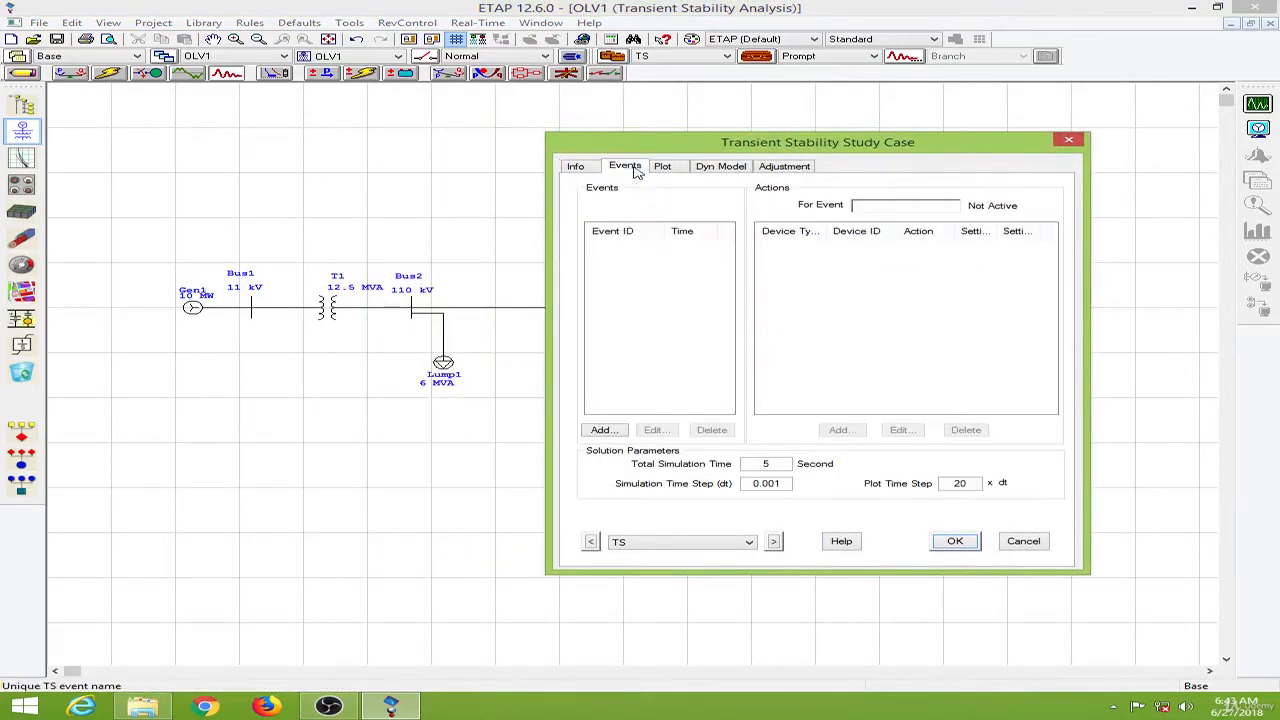
{"action": "left_click", "coordinate": [601, 430]}
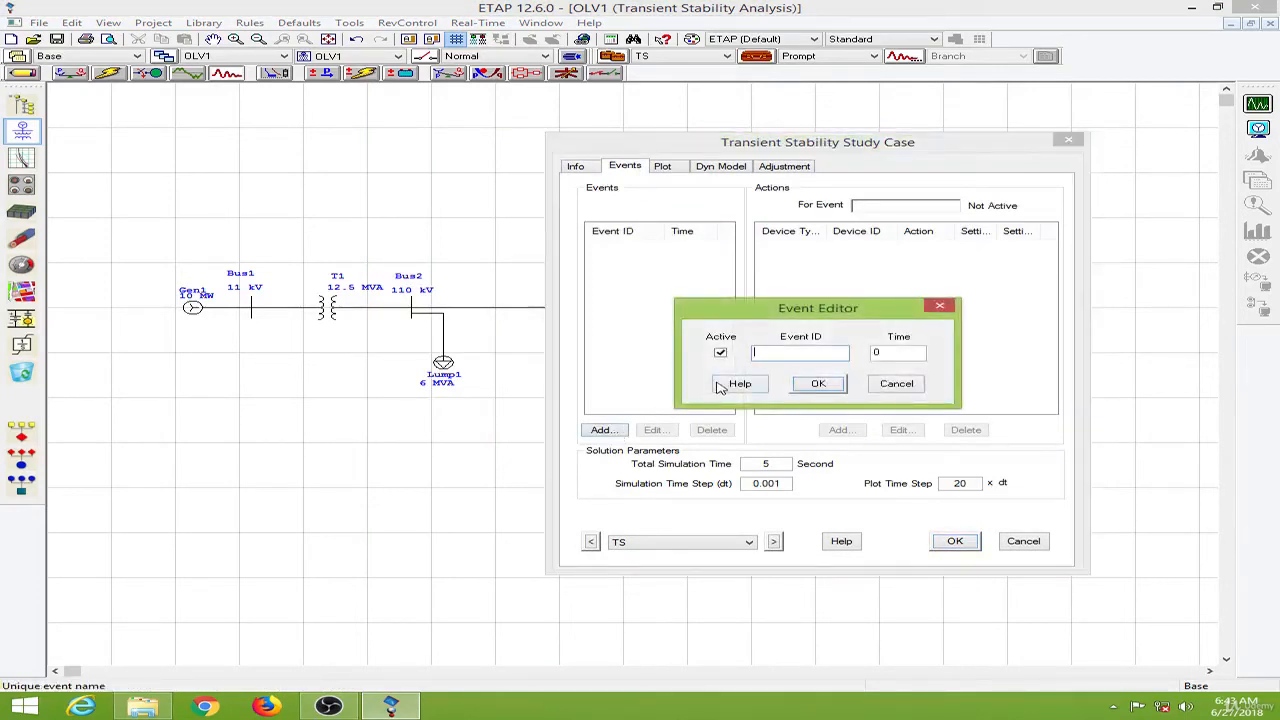
{"action": "type", "text": "a1"}
{"action": "left_click", "coordinate": [900, 356]}
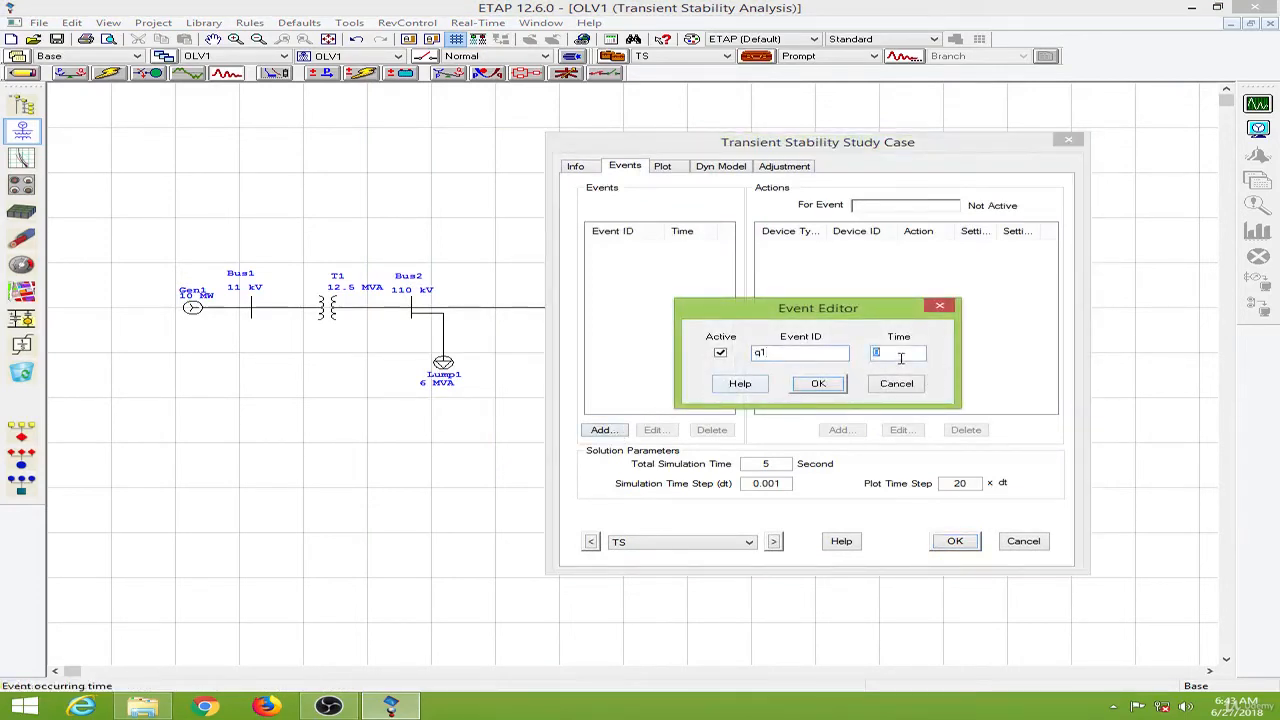
{"action": "left_click", "coordinate": [816, 383]}
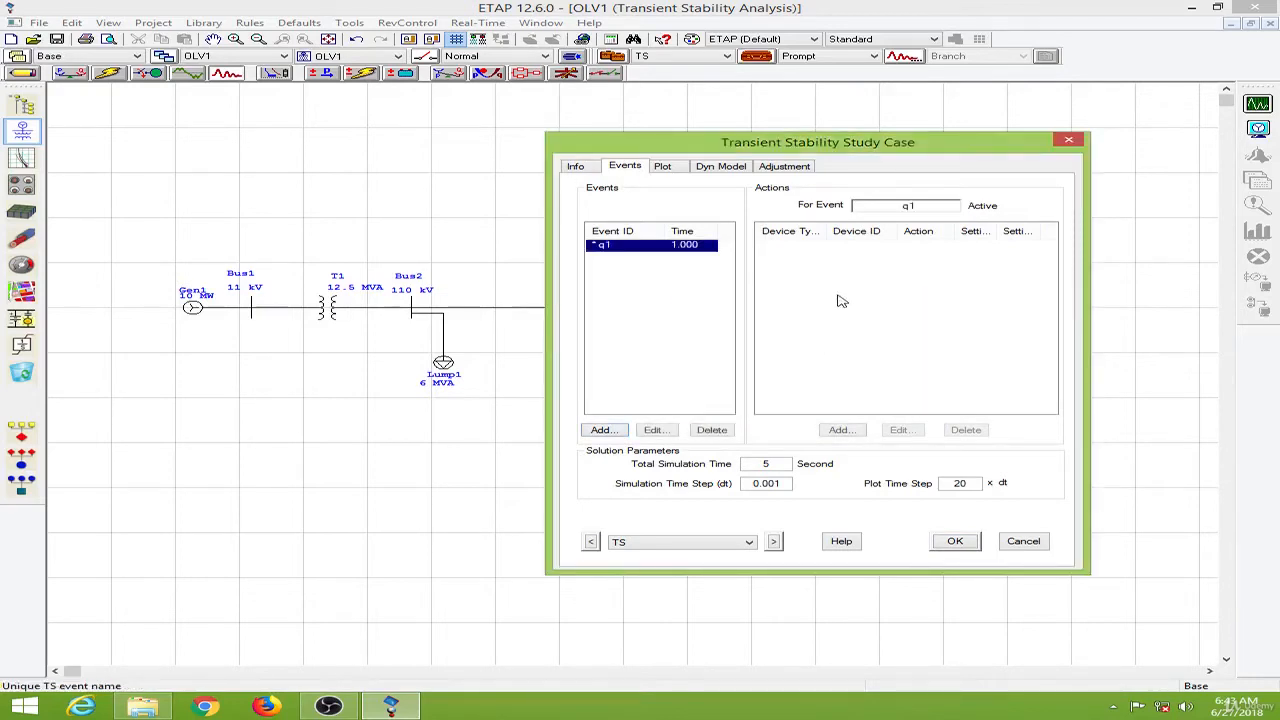
Step: Give event q1 an action that applies a 3 Phase Fault to Bus1
{"action": "left_click", "coordinate": [840, 430]}
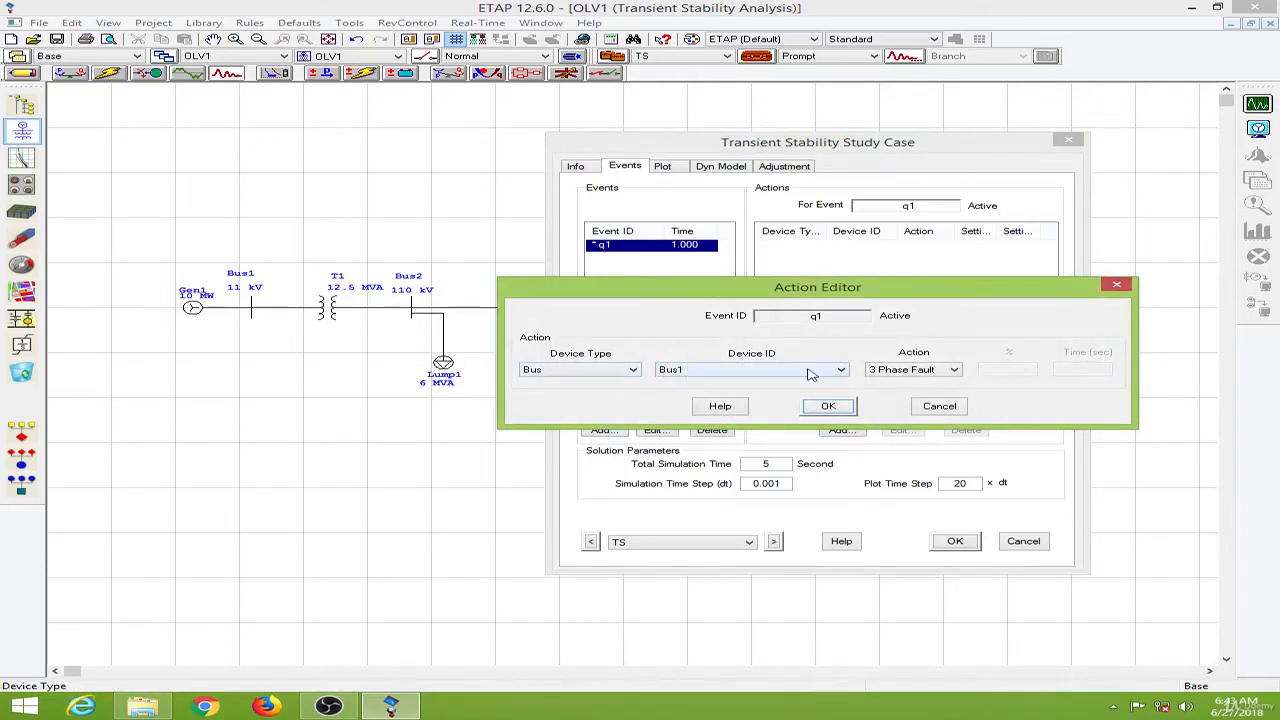
{"action": "left_click", "coordinate": [634, 370]}
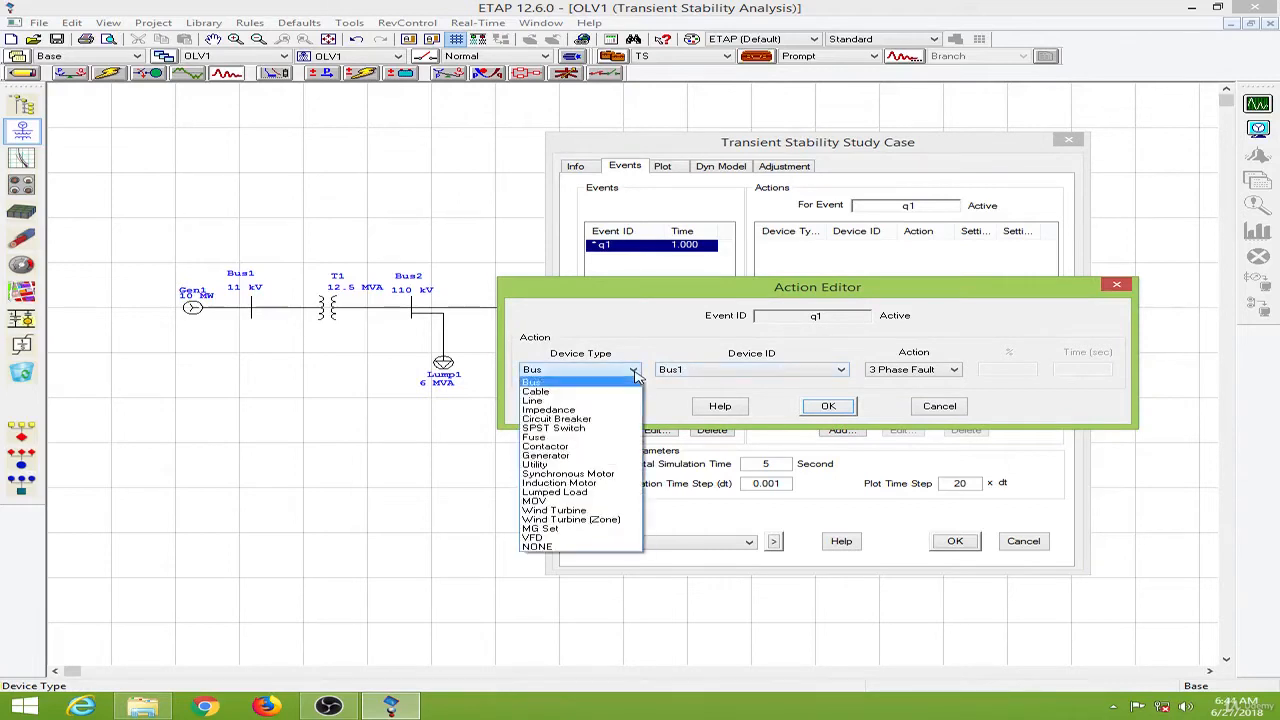
{"action": "left_click", "coordinate": [605, 456]}
{"action": "left_click", "coordinate": [955, 370]}
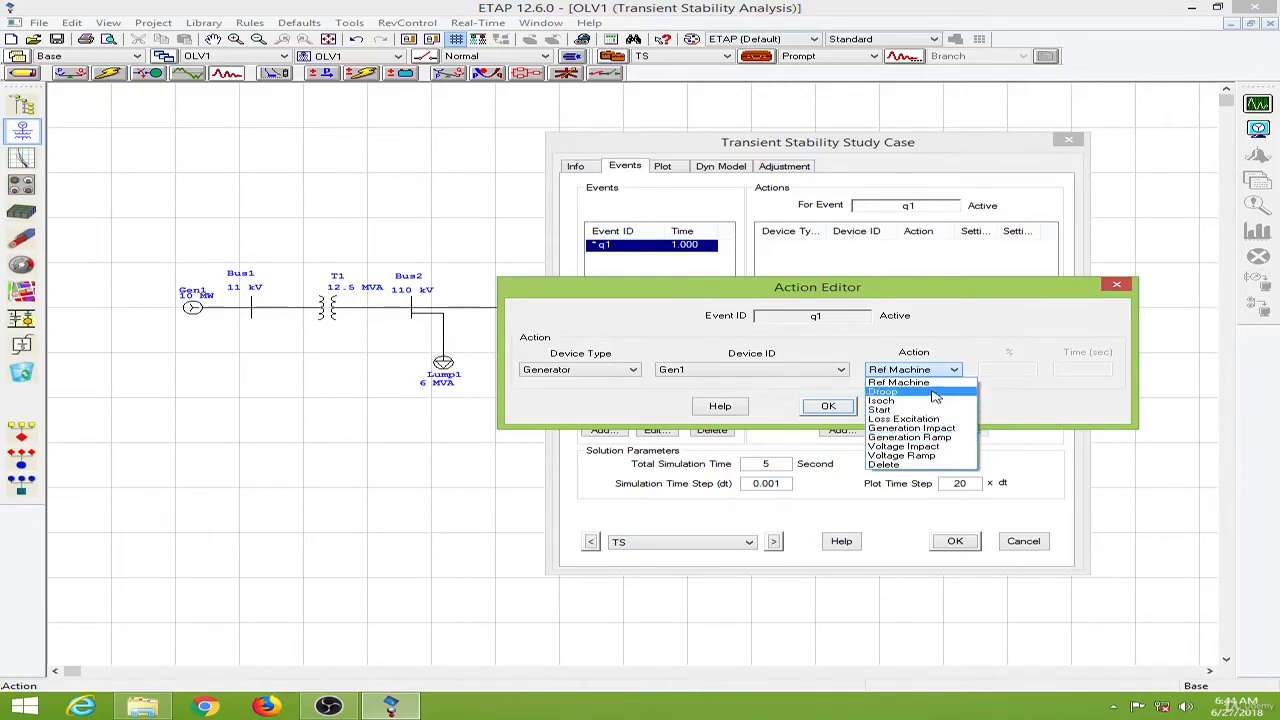
{"action": "left_click", "coordinate": [665, 404]}
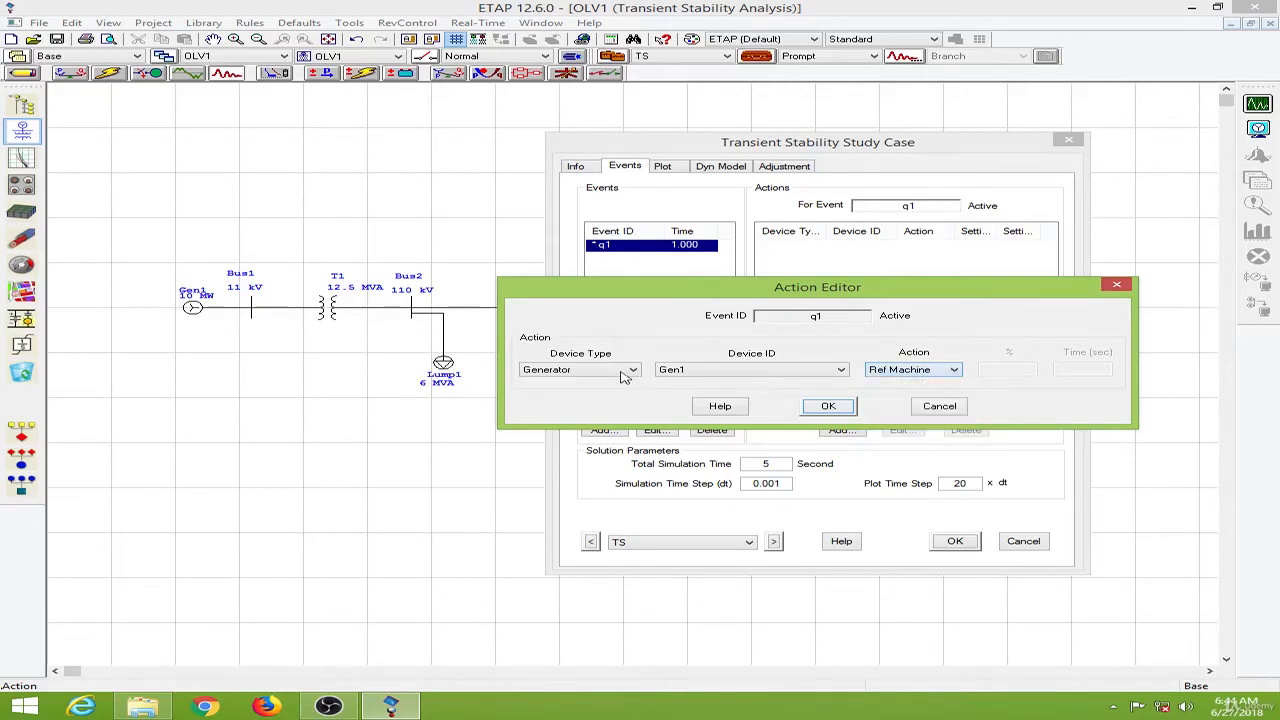
{"action": "left_click", "coordinate": [627, 370]}
{"action": "left_click", "coordinate": [612, 383]}
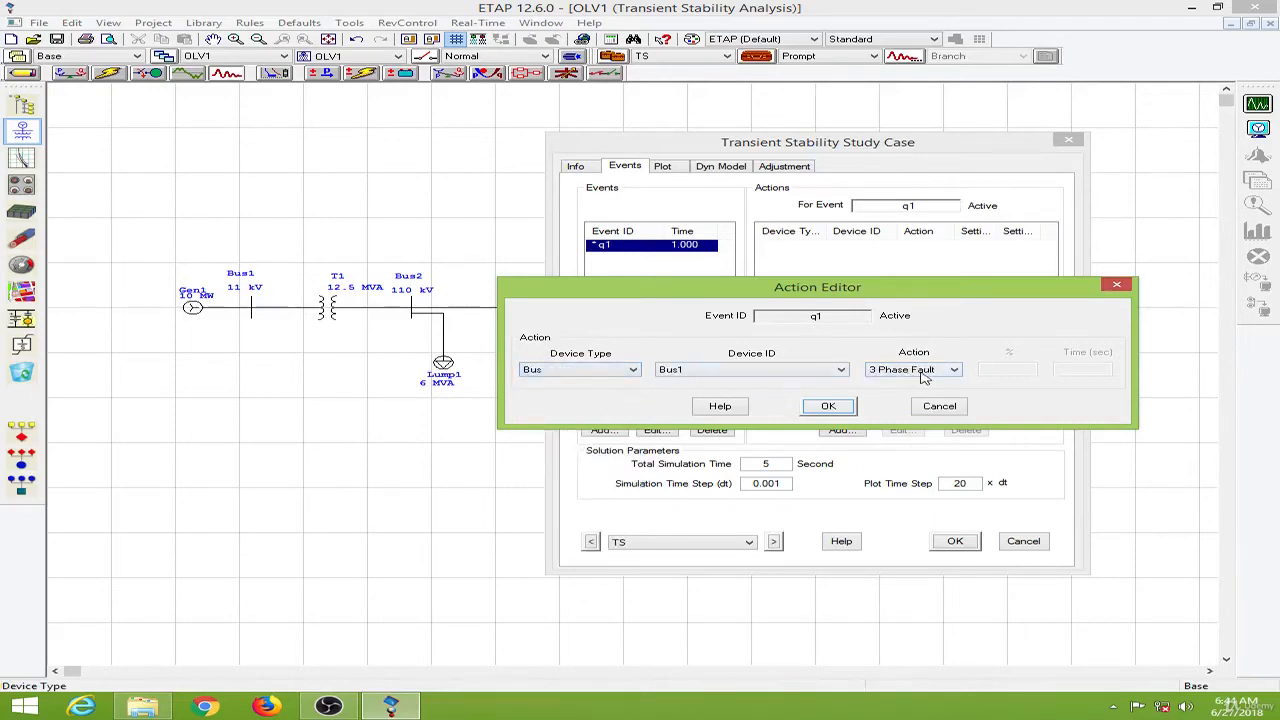
{"action": "left_click", "coordinate": [828, 406]}
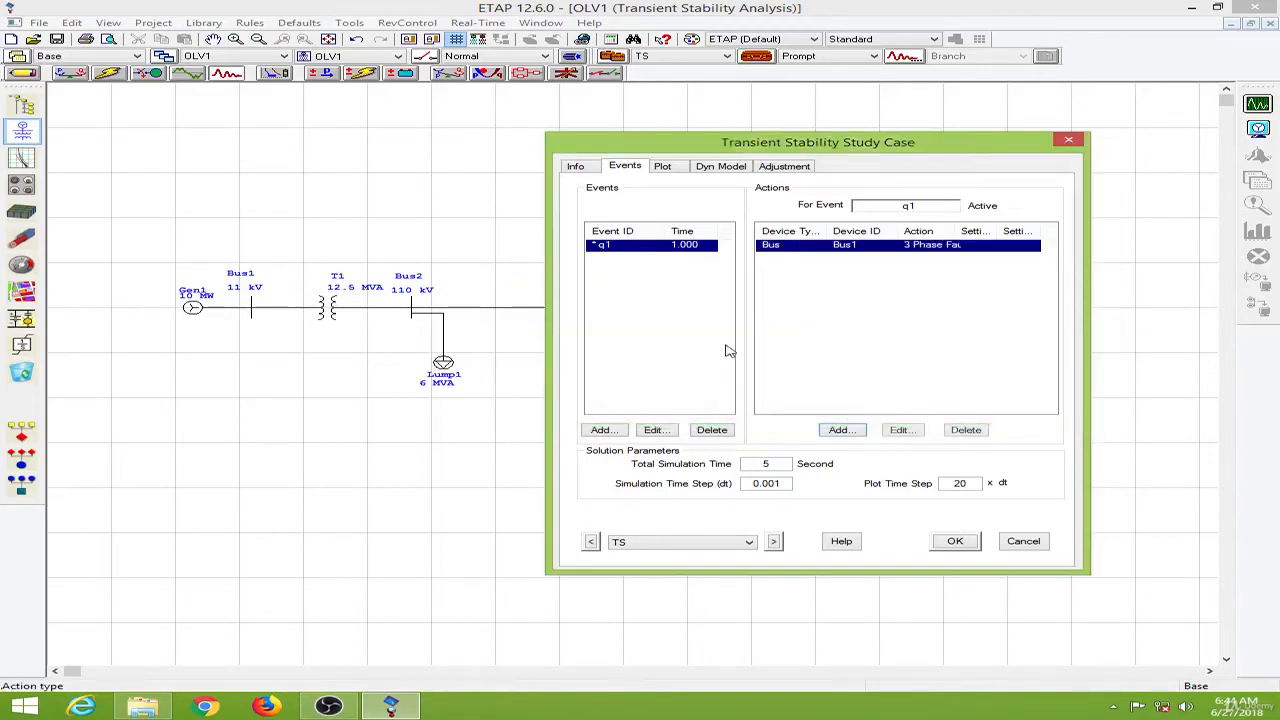
Step: Add an event q2 at time 1.1 with a Clear Fault action on Bus1
{"action": "left_click", "coordinate": [612, 433]}
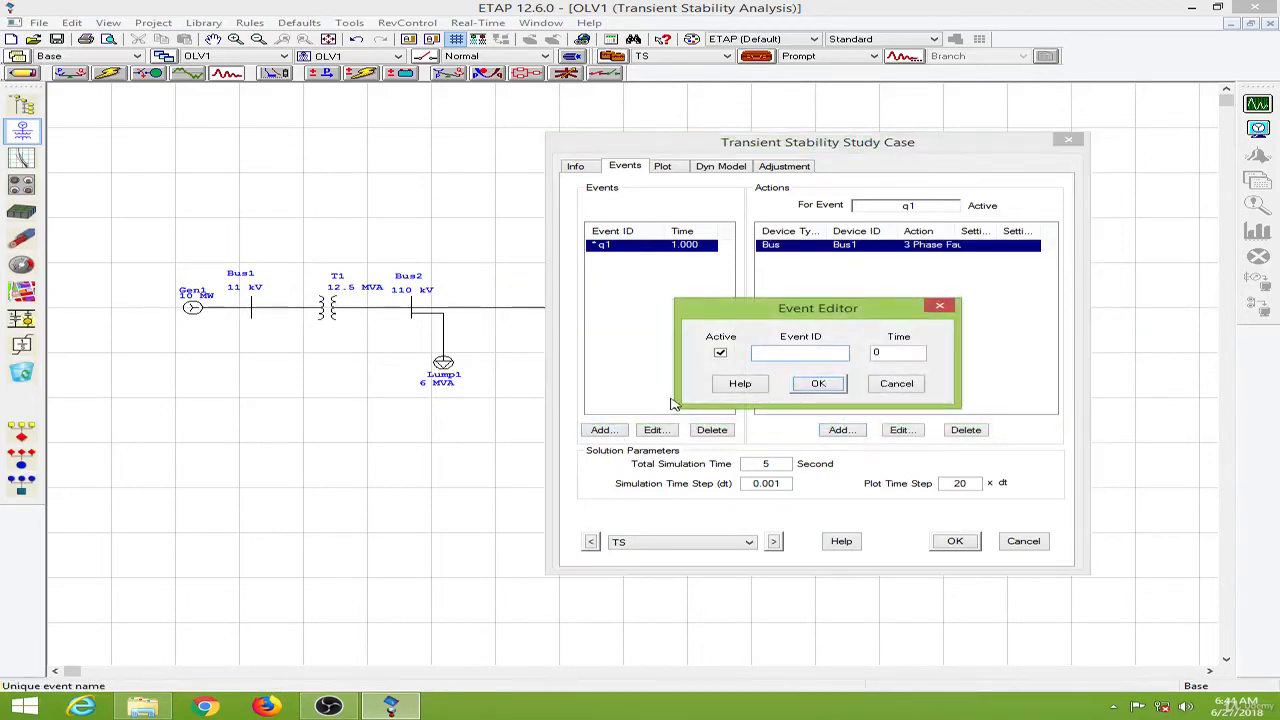
{"action": "left_click", "coordinate": [912, 351]}
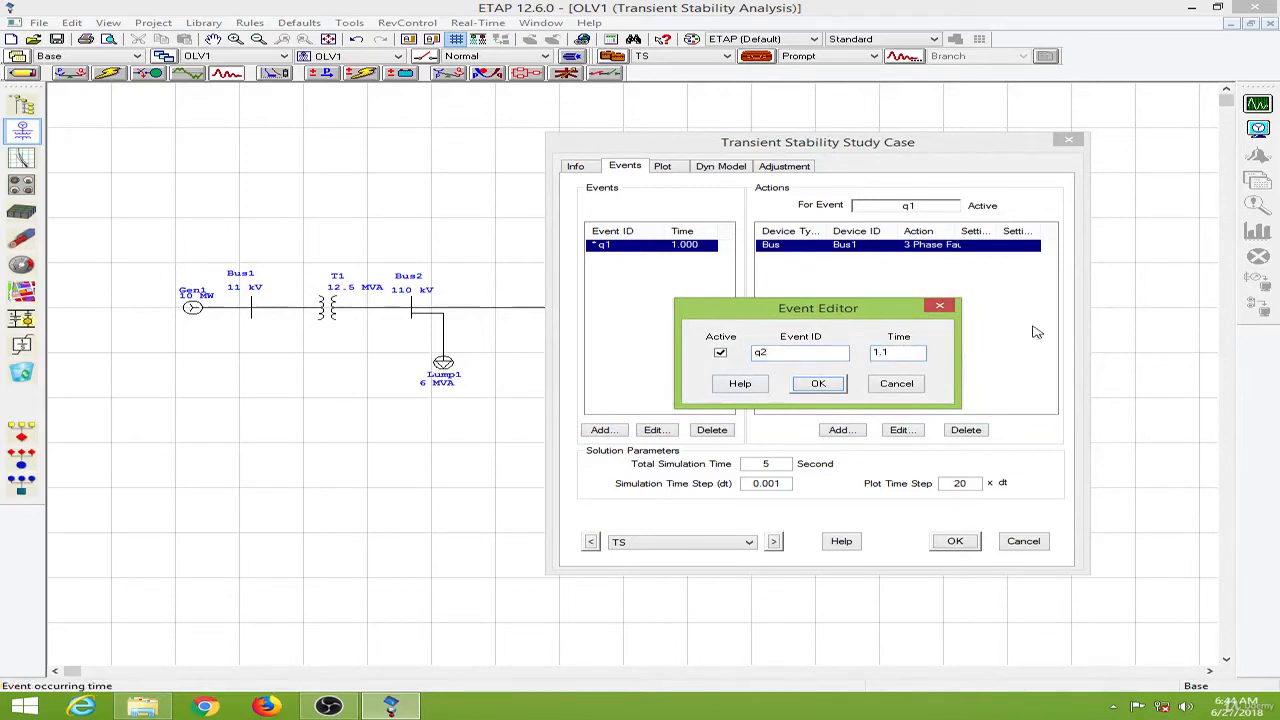
{"action": "left_click", "coordinate": [818, 384]}
{"action": "left_click", "coordinate": [839, 430]}
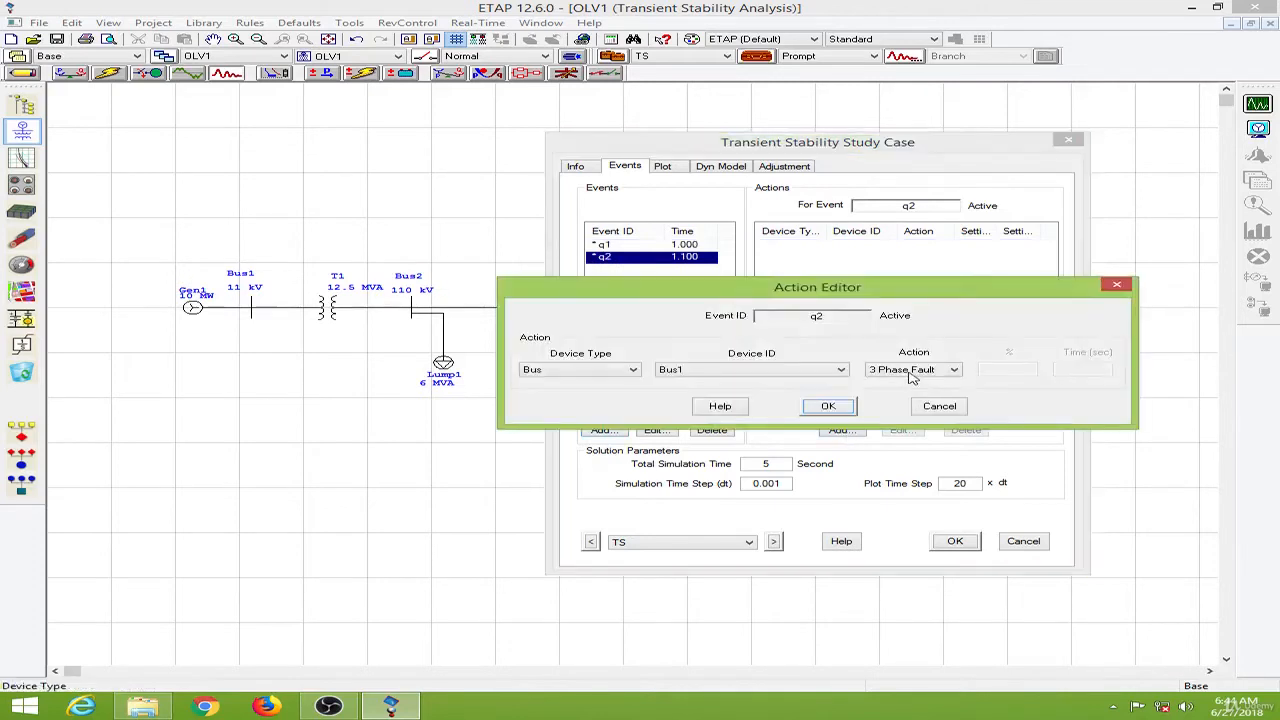
{"action": "left_click", "coordinate": [912, 370]}
{"action": "left_click", "coordinate": [905, 398]}
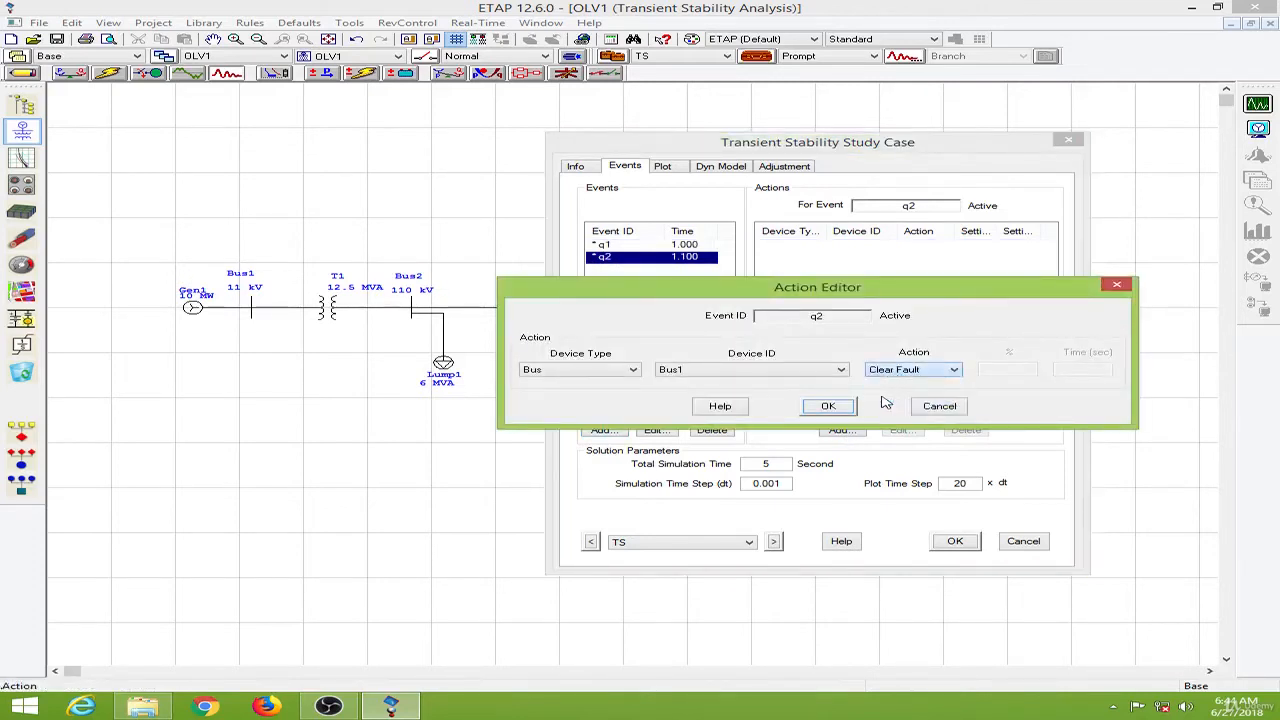
{"action": "left_click", "coordinate": [829, 406]}
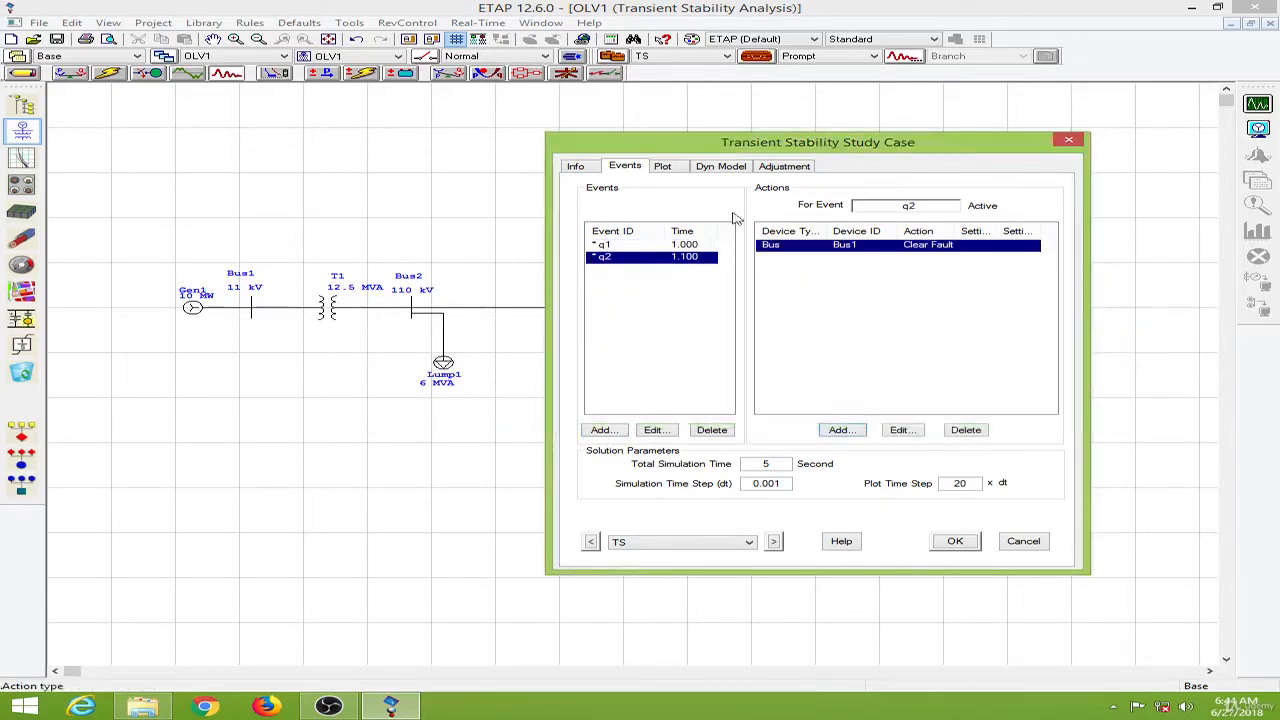
Step: Mark generator Gen1 and Bus1 through Bus4 for plotting and tabulation, and accept the study case
{"action": "left_click", "coordinate": [664, 167]}
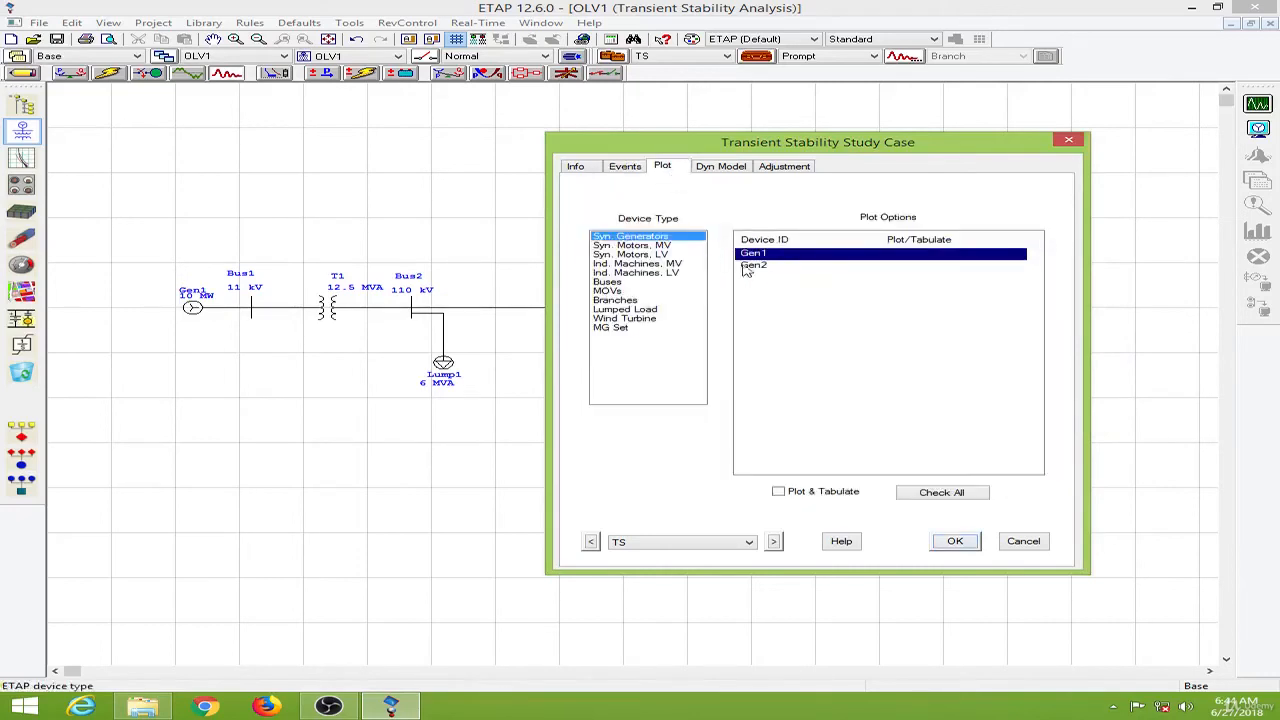
{"action": "double_click", "coordinate": [818, 258]}
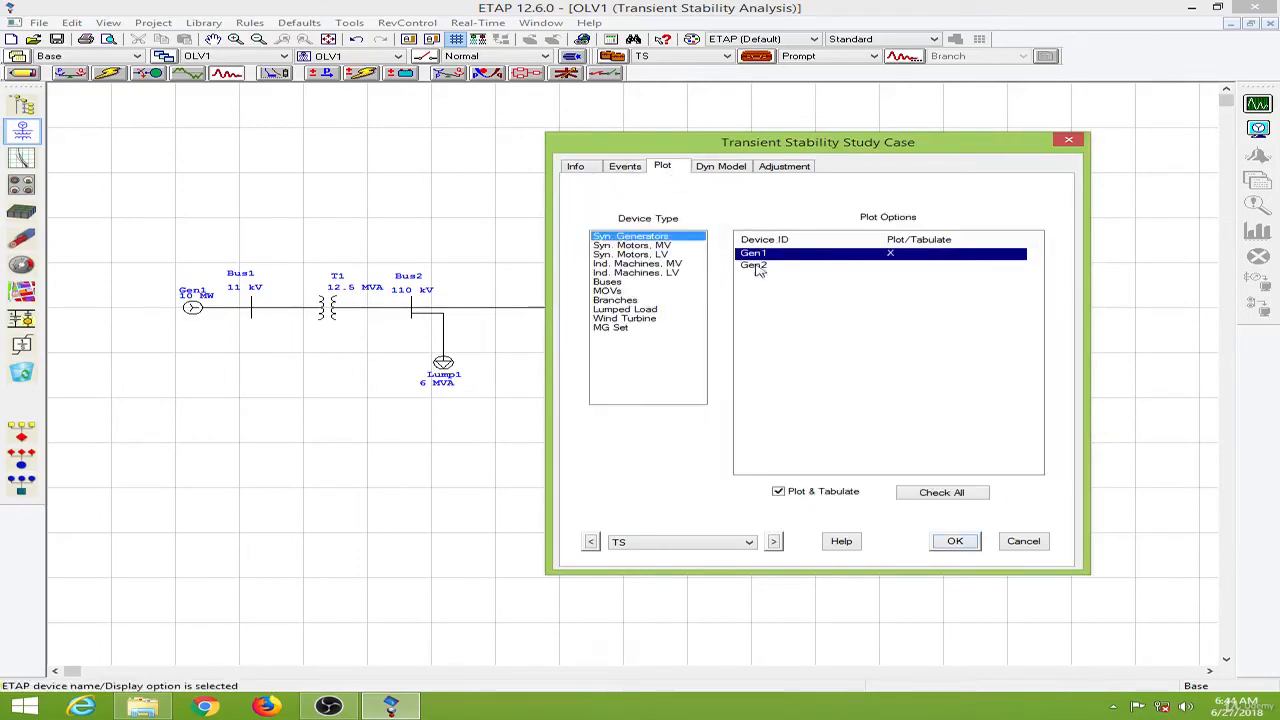
{"action": "left_click", "coordinate": [607, 282]}
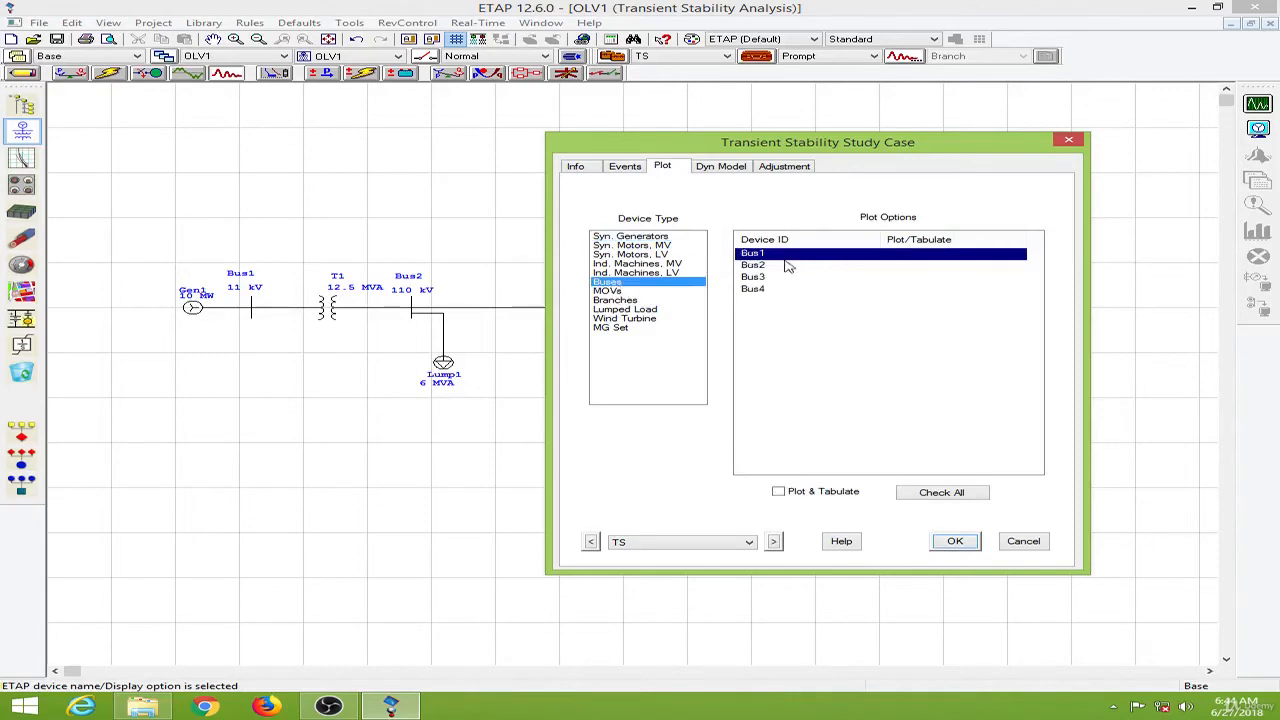
{"action": "double_click", "coordinate": [808, 257]}
{"action": "double_click", "coordinate": [806, 266]}
{"action": "double_click", "coordinate": [800, 277]}
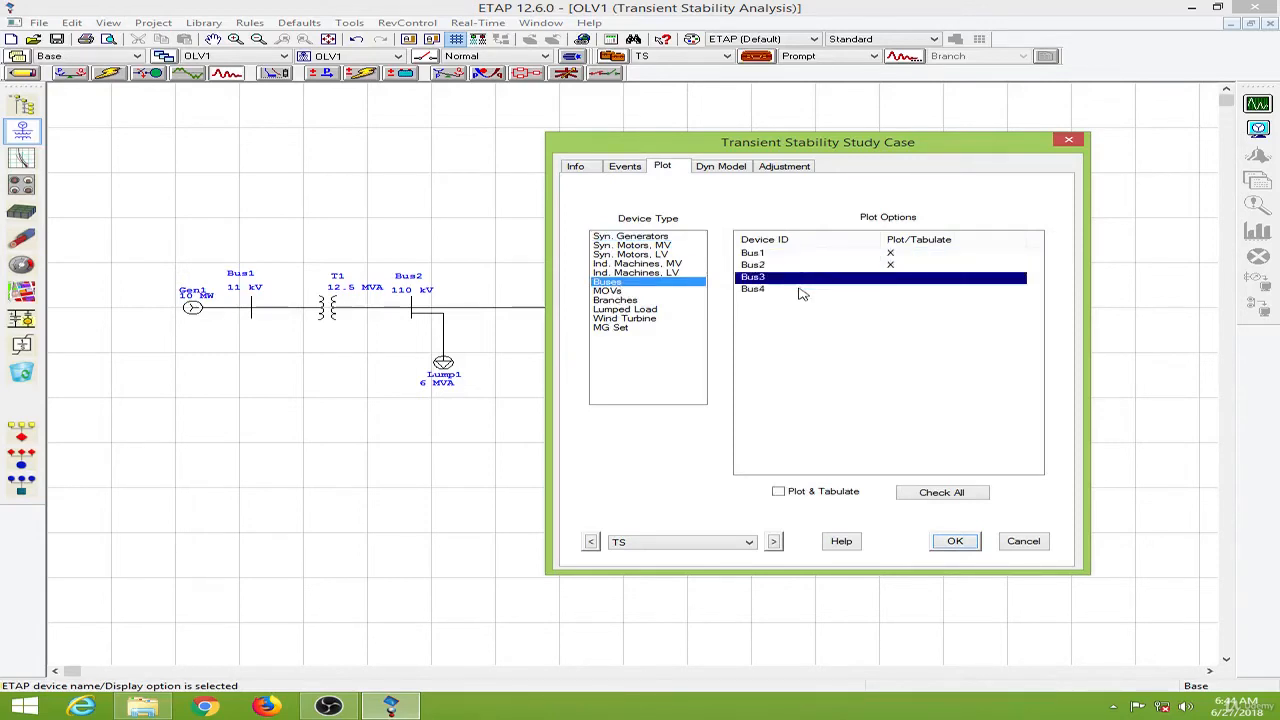
{"action": "double_click", "coordinate": [800, 290]}
{"action": "double_click", "coordinate": [800, 277]}
{"action": "left_click", "coordinate": [957, 541]}
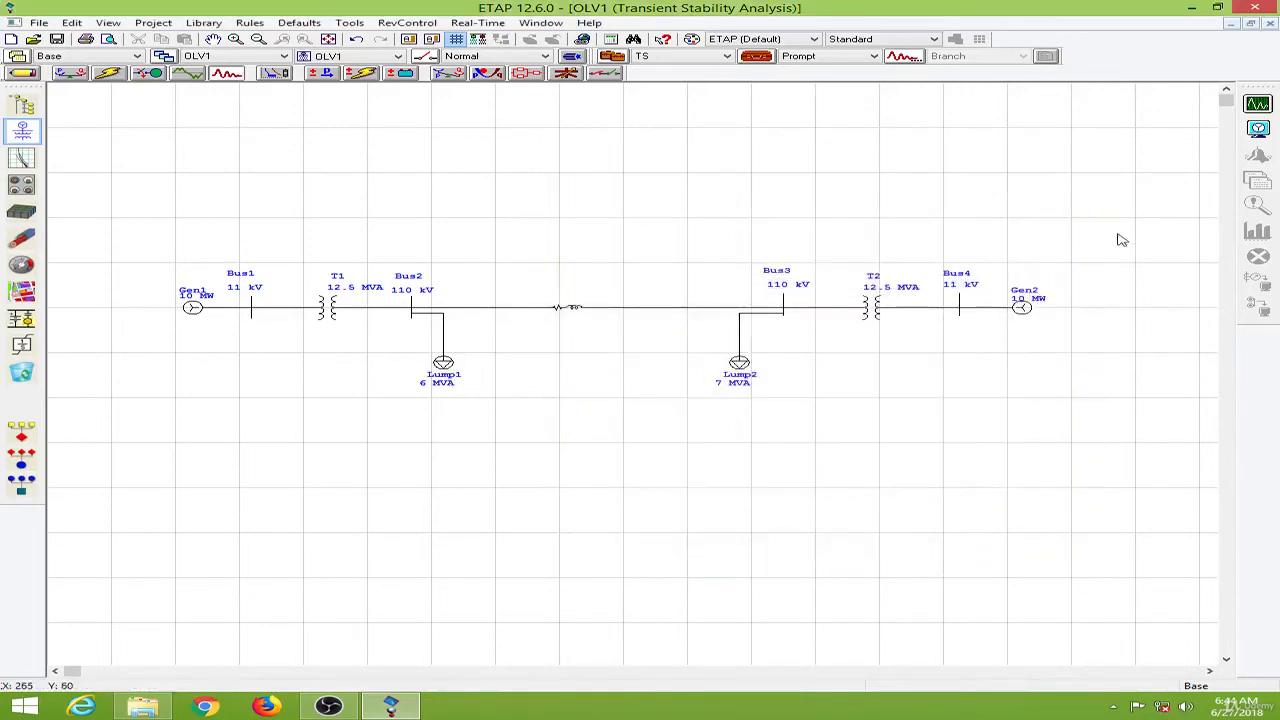
Step: Run the transient stability study with TS2 as the output file name
{"action": "left_click", "coordinate": [1258, 103]}
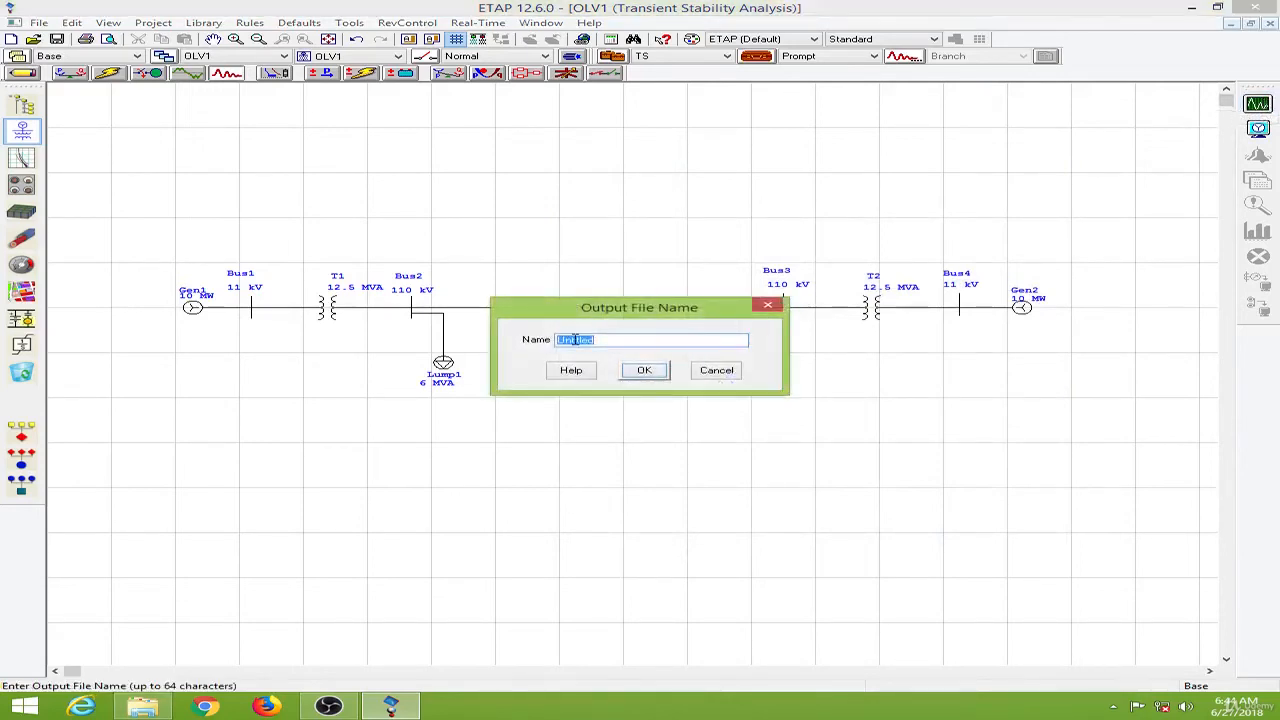
{"action": "type", "text": "TS2"}
{"action": "key", "text": "Return"}
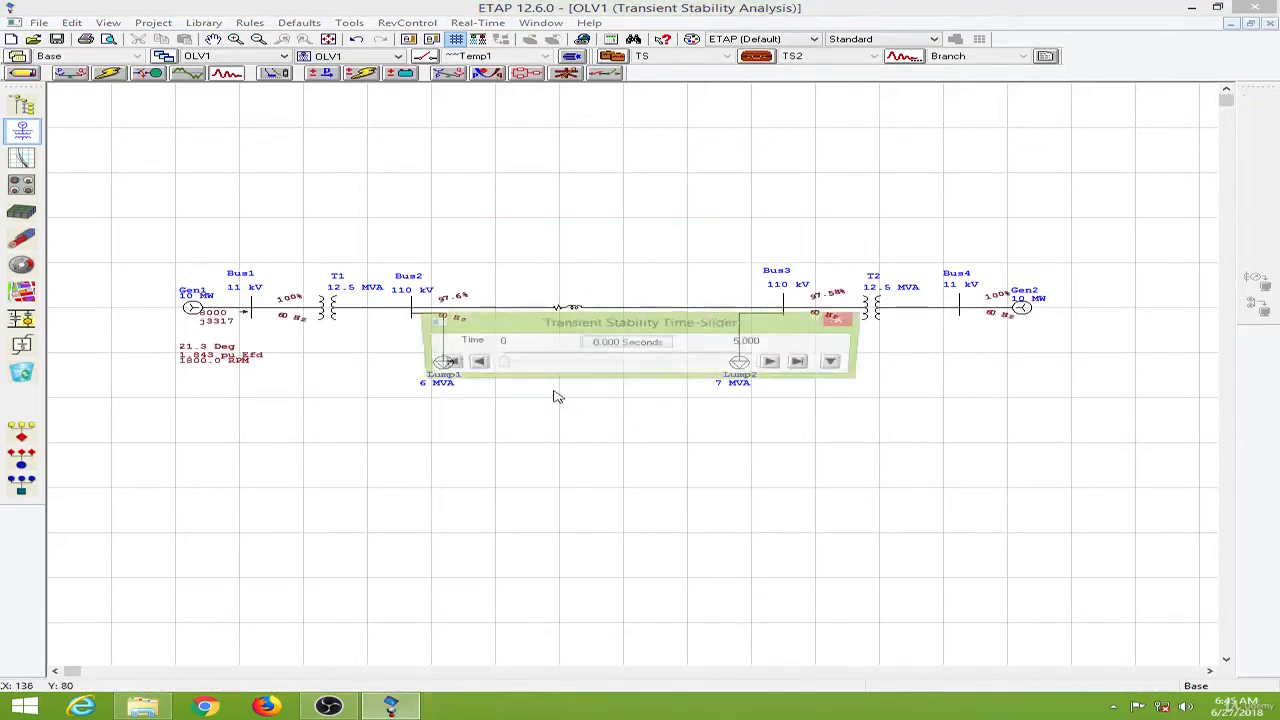
Step: Place the Transient Stability Time-Slider below the one-line diagram and expand its action list
{"action": "left_click_drag", "start_coordinate": [583, 327], "coordinate": [494, 457]}
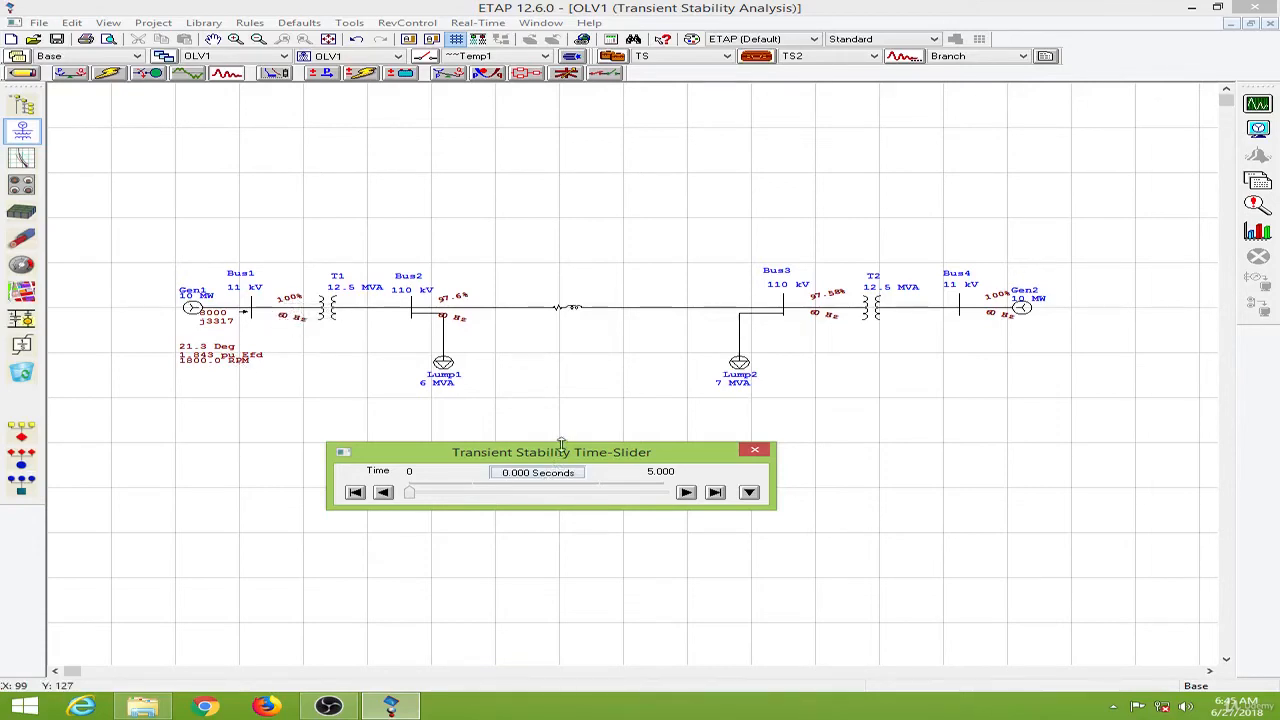
{"action": "left_click_drag", "start_coordinate": [573, 453], "coordinate": [459, 451]}
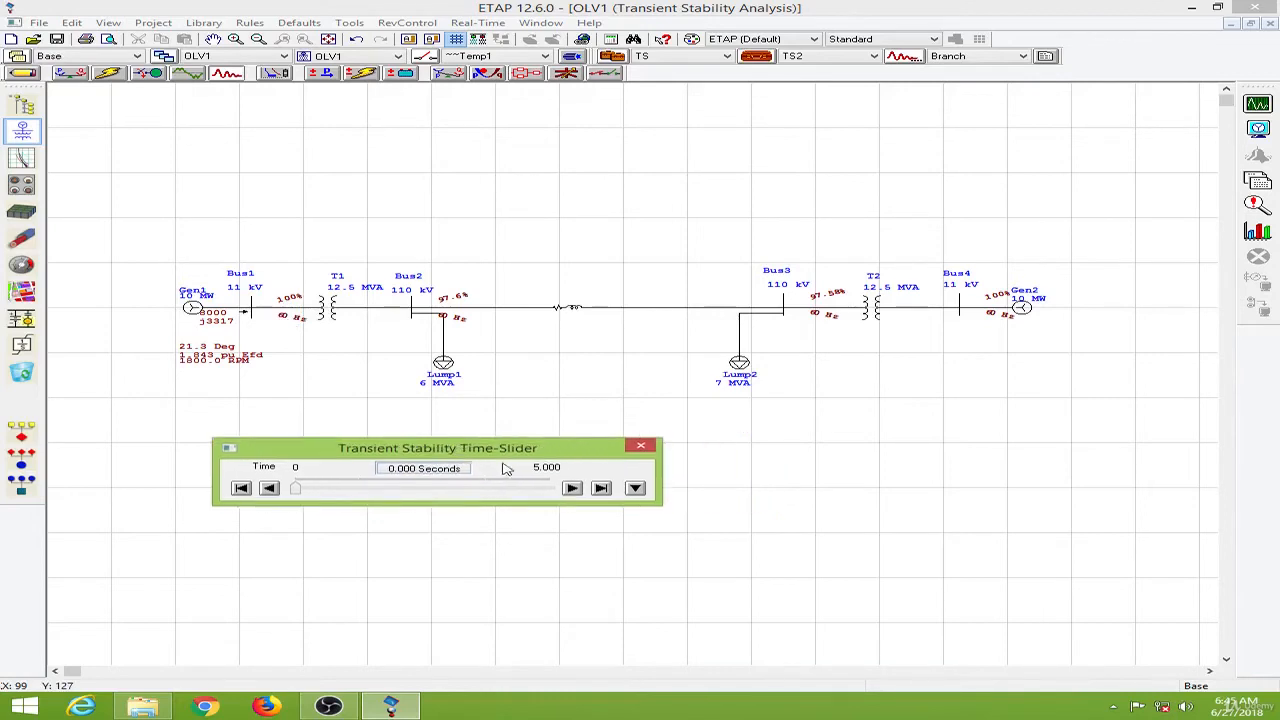
{"action": "left_click", "coordinate": [635, 489]}
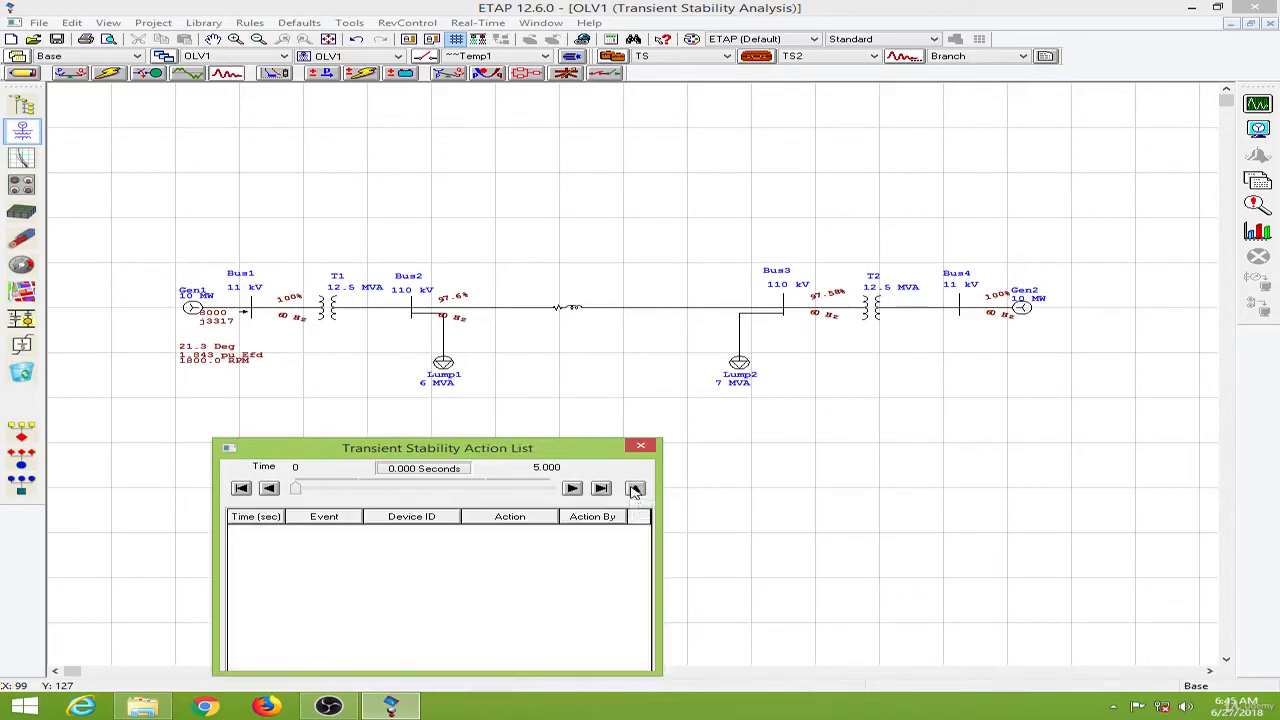
{"action": "left_click_drag", "start_coordinate": [328, 453], "coordinate": [316, 430]}
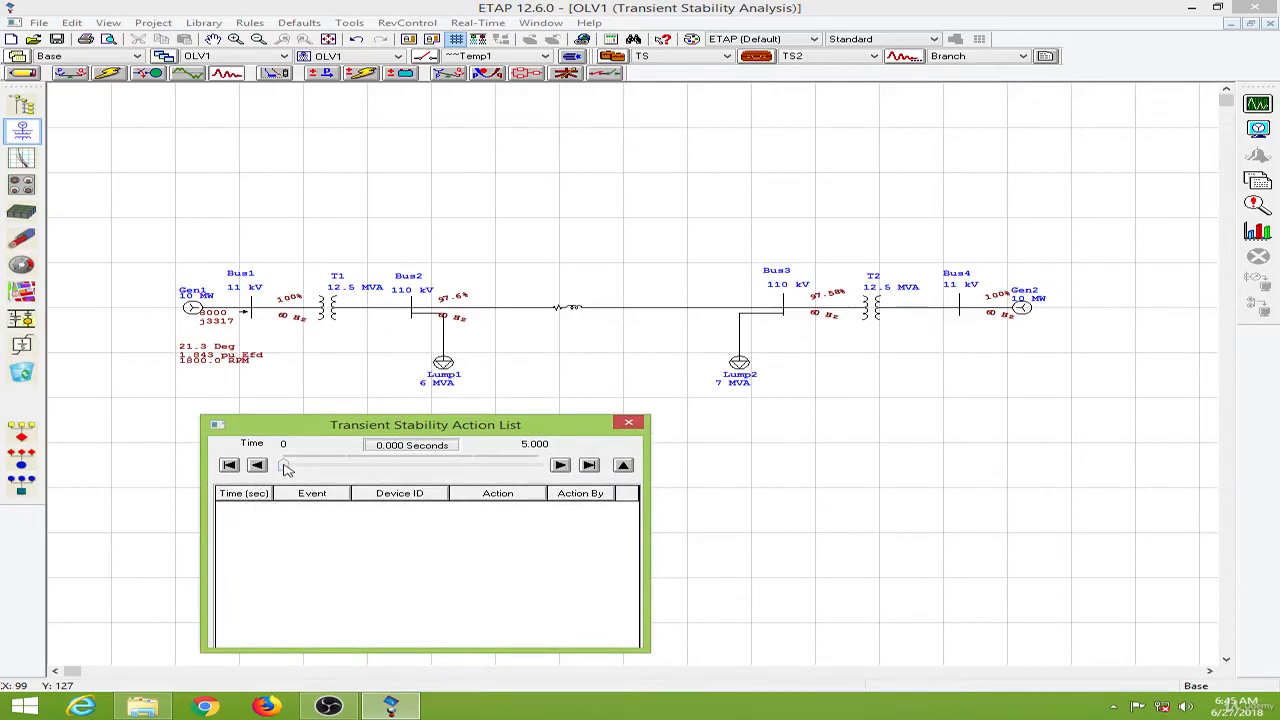
Step: Examine the diagram's results at about 1.06, 1.22, 0.66, 1.22, 2.86 and 3.84 seconds of simulation time, and close the action list
{"action": "left_click_drag", "start_coordinate": [285, 468], "coordinate": [339, 470]}
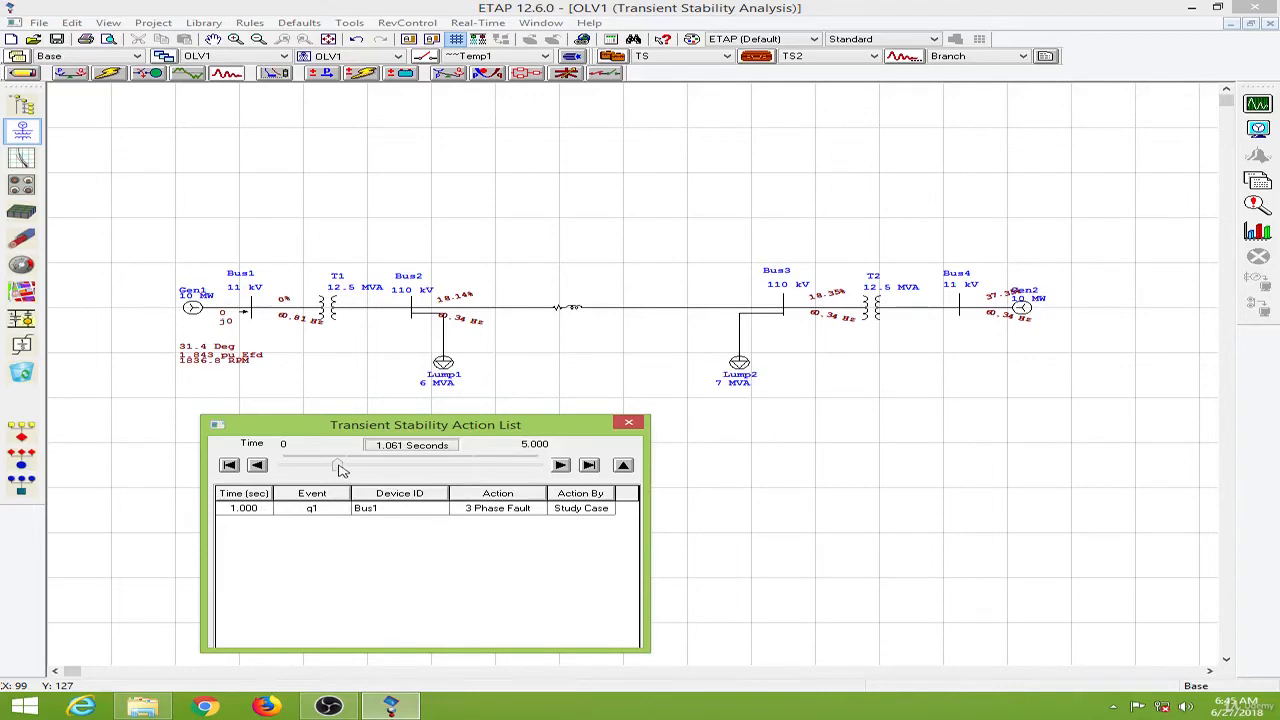
{"action": "left_click_drag", "start_coordinate": [337, 466], "coordinate": [350, 468]}
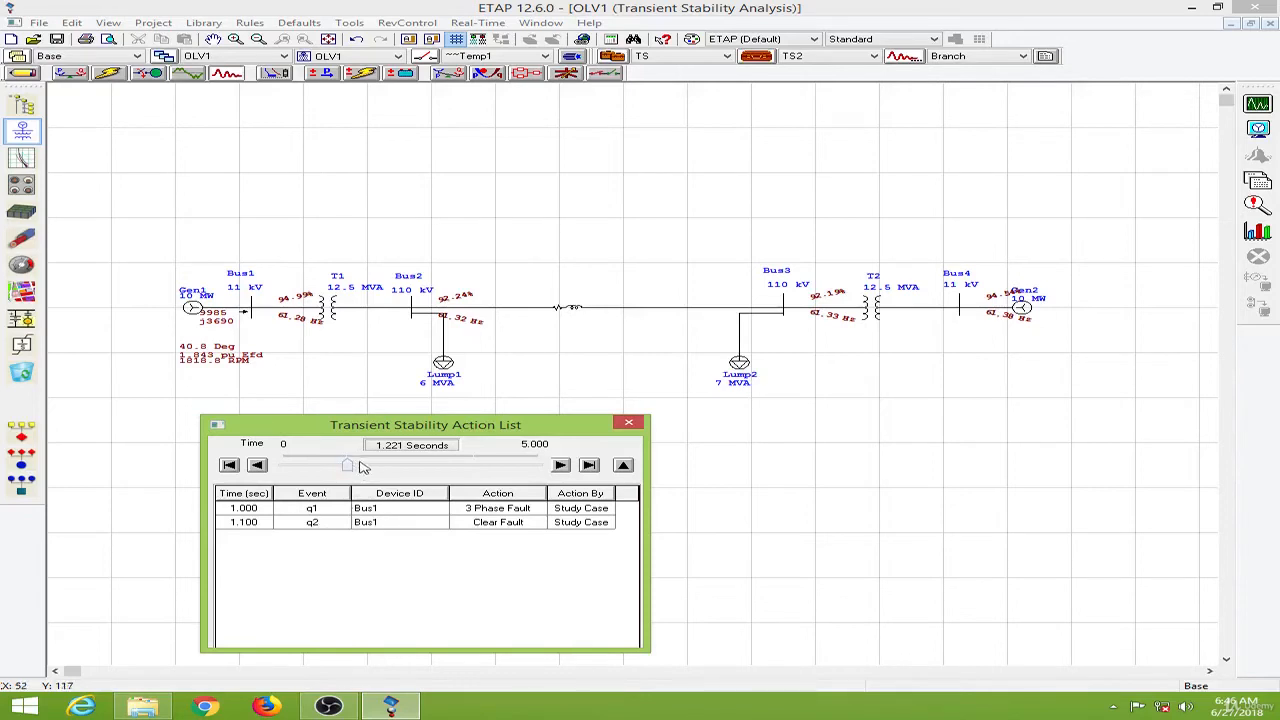
{"action": "left_click_drag", "start_coordinate": [349, 467], "coordinate": [317, 467]}
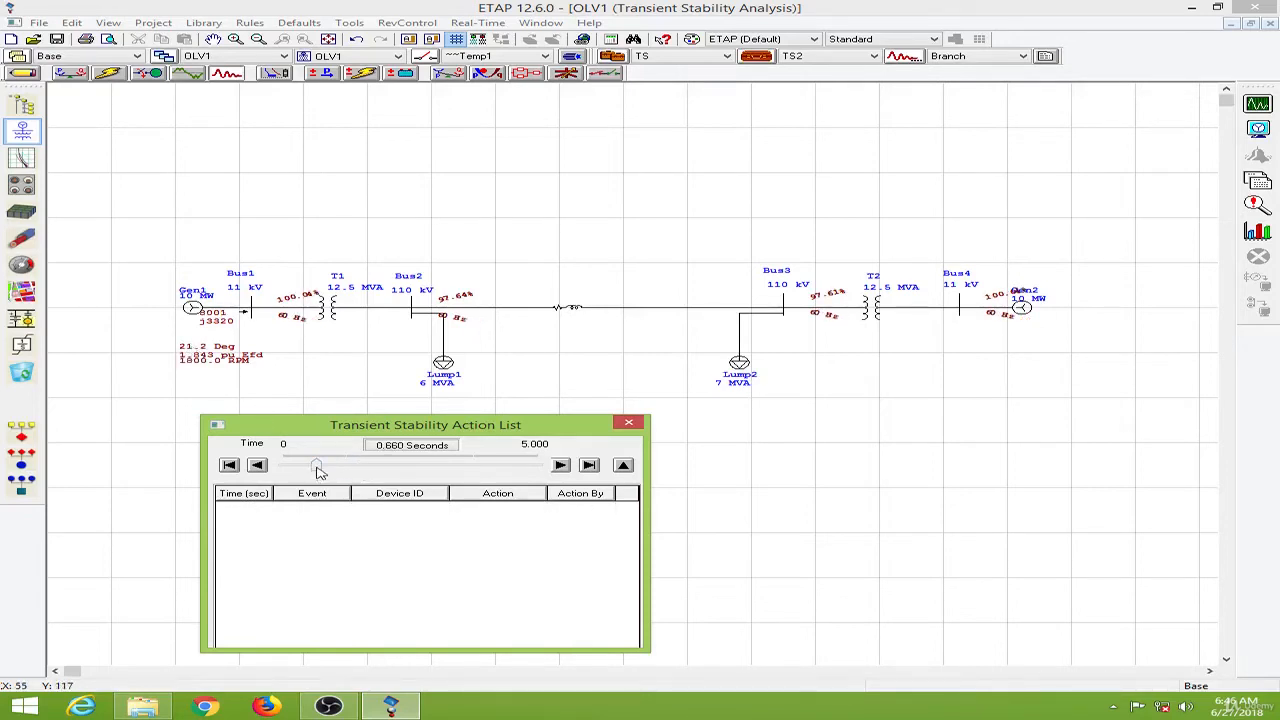
{"action": "left_click_drag", "start_coordinate": [319, 472], "coordinate": [347, 470]}
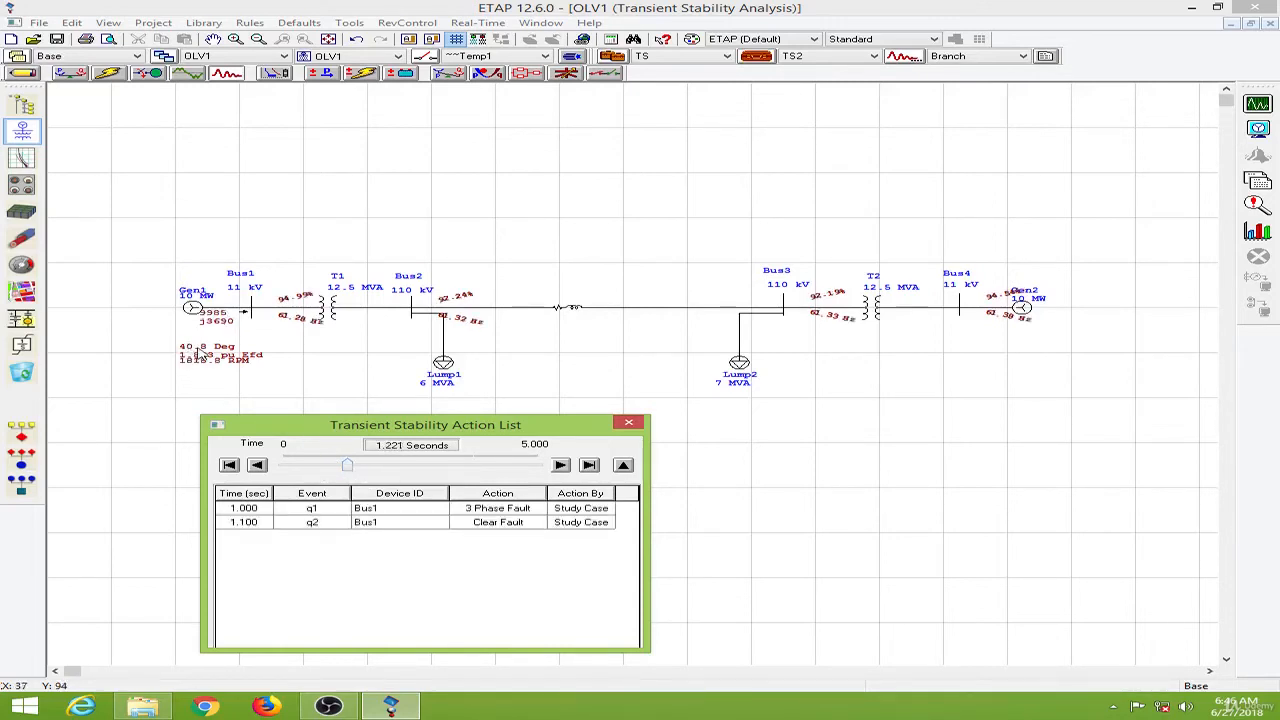
{"action": "left_click_drag", "start_coordinate": [348, 469], "coordinate": [433, 470]}
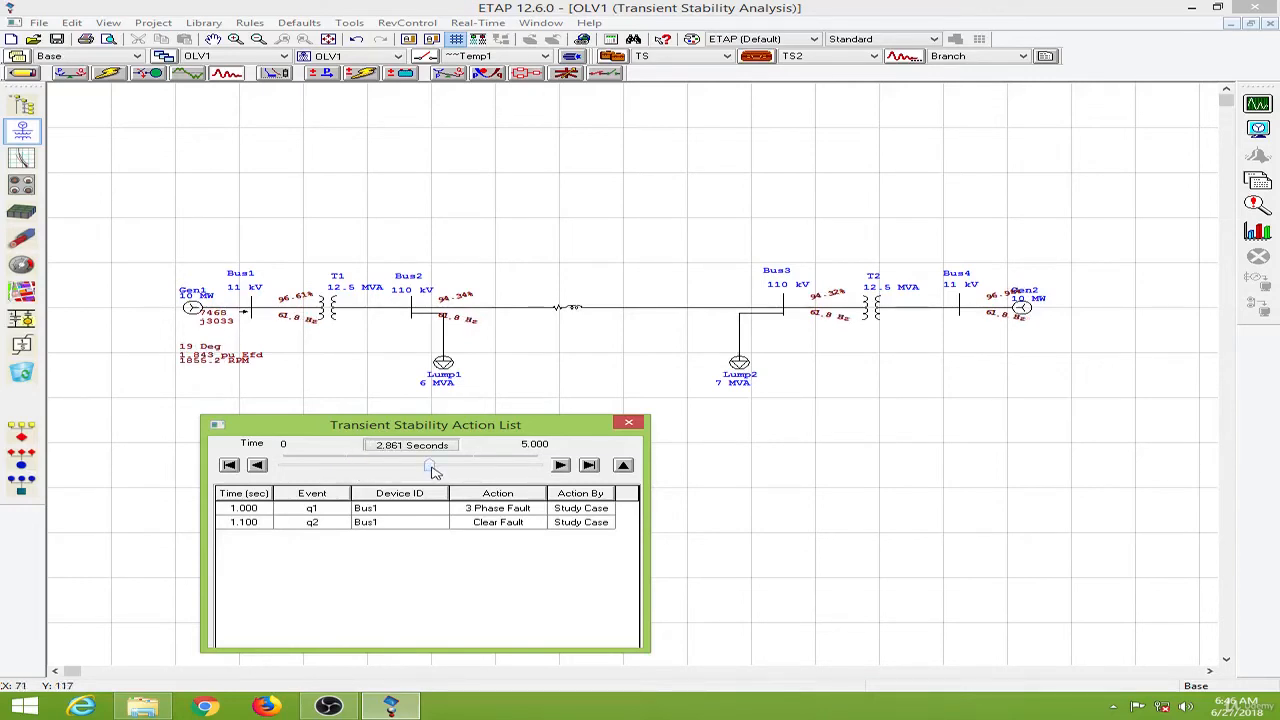
{"action": "left_click_drag", "start_coordinate": [433, 470], "coordinate": [481, 469]}
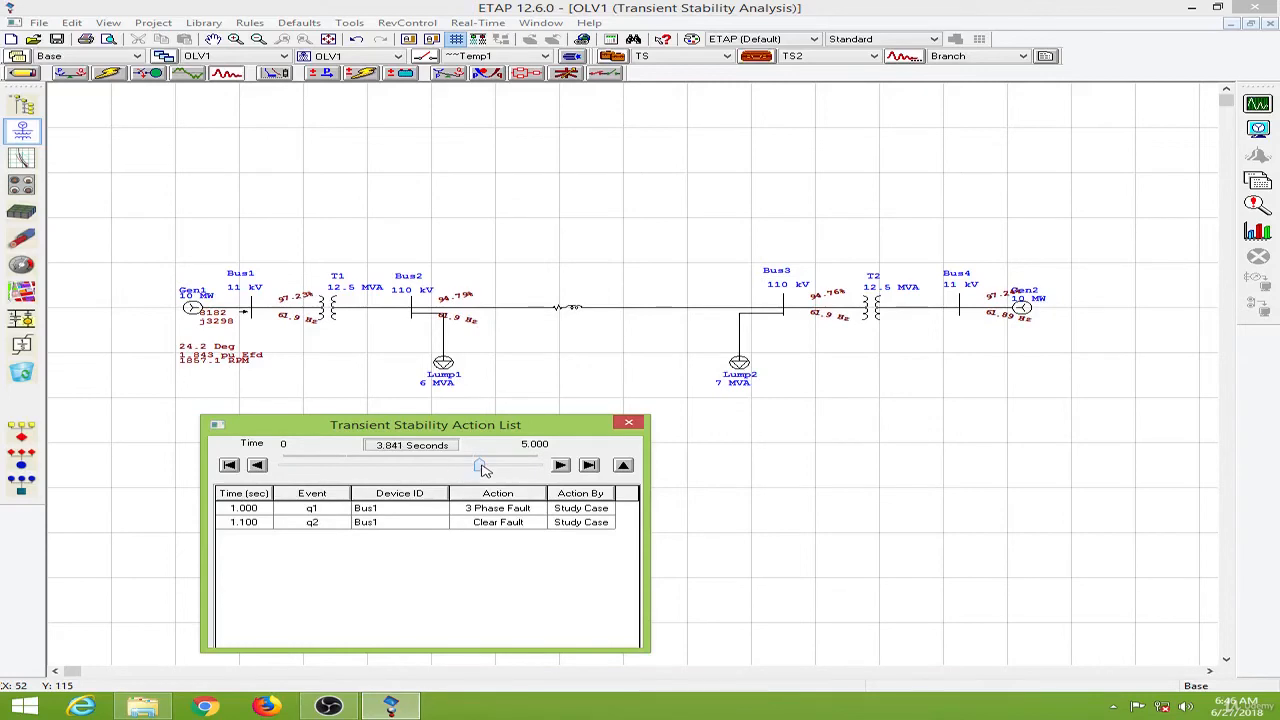
{"action": "left_click", "coordinate": [628, 425]}
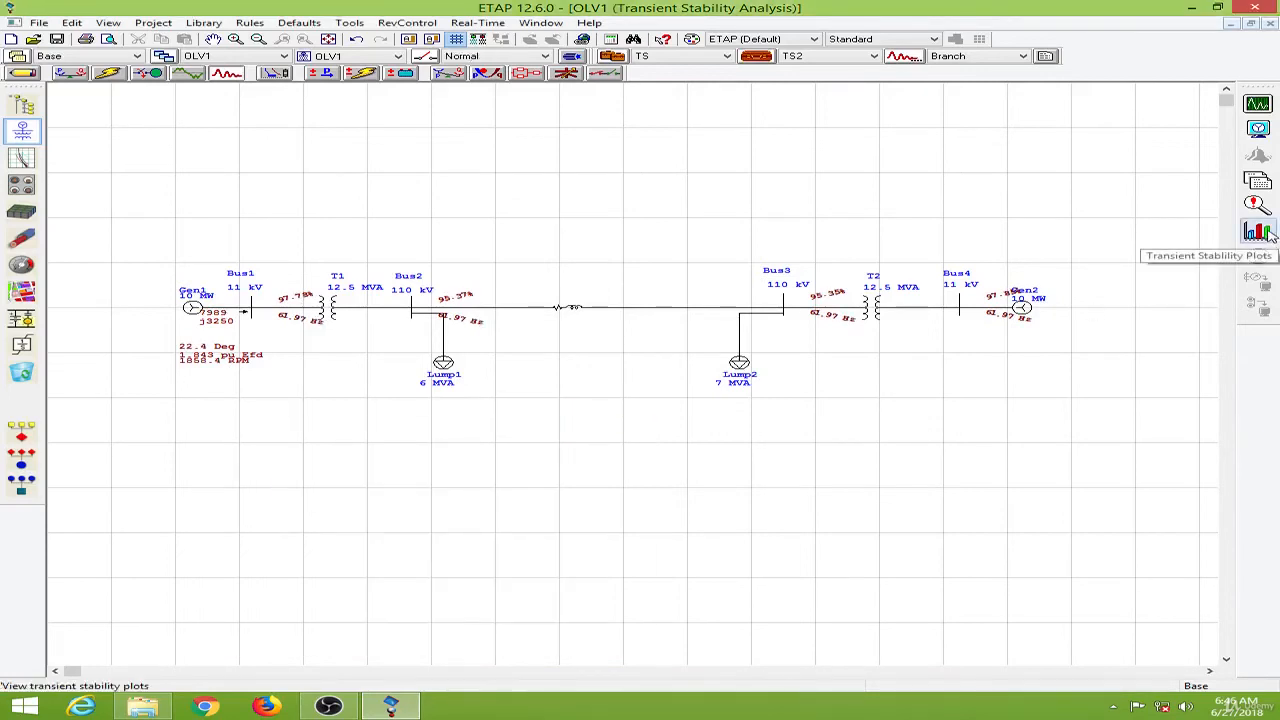
Step: Plot only the relative power angle of generator Gen1 for examination, and close the plot and the time slider
{"action": "left_click", "coordinate": [1258, 232]}
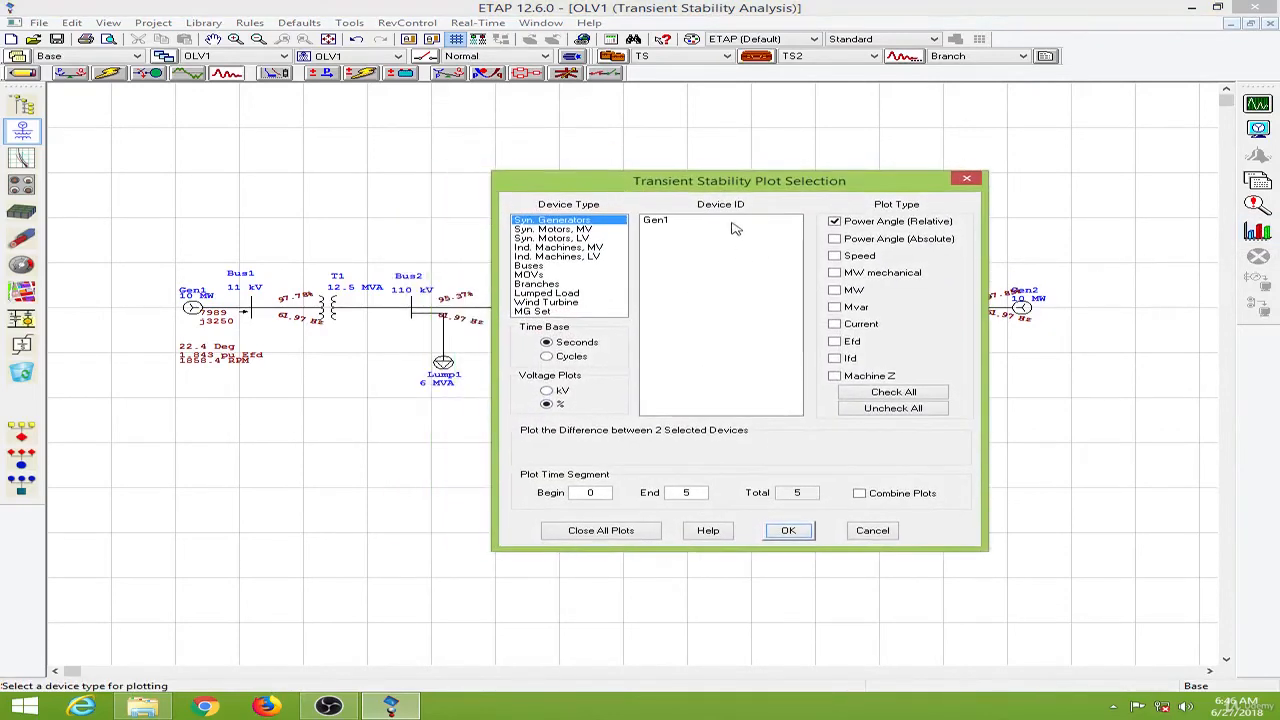
{"action": "left_click", "coordinate": [731, 224]}
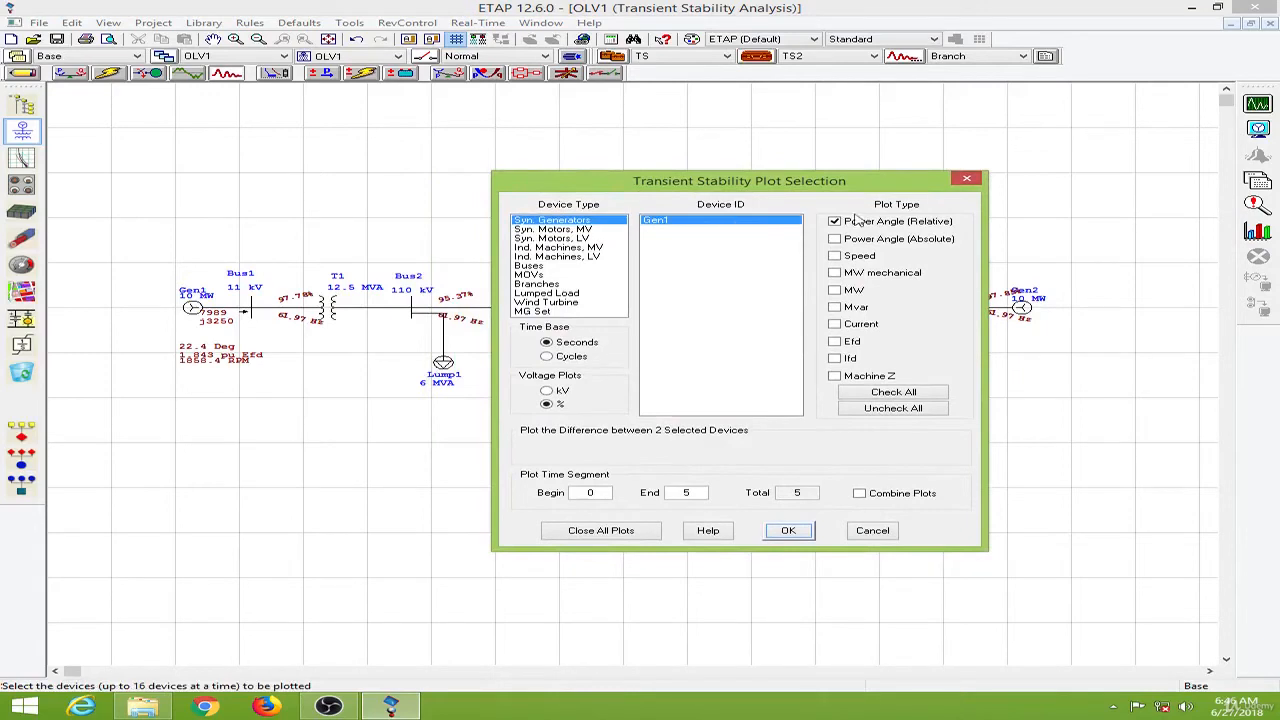
{"action": "left_click", "coordinate": [911, 394]}
{"action": "left_click", "coordinate": [913, 410]}
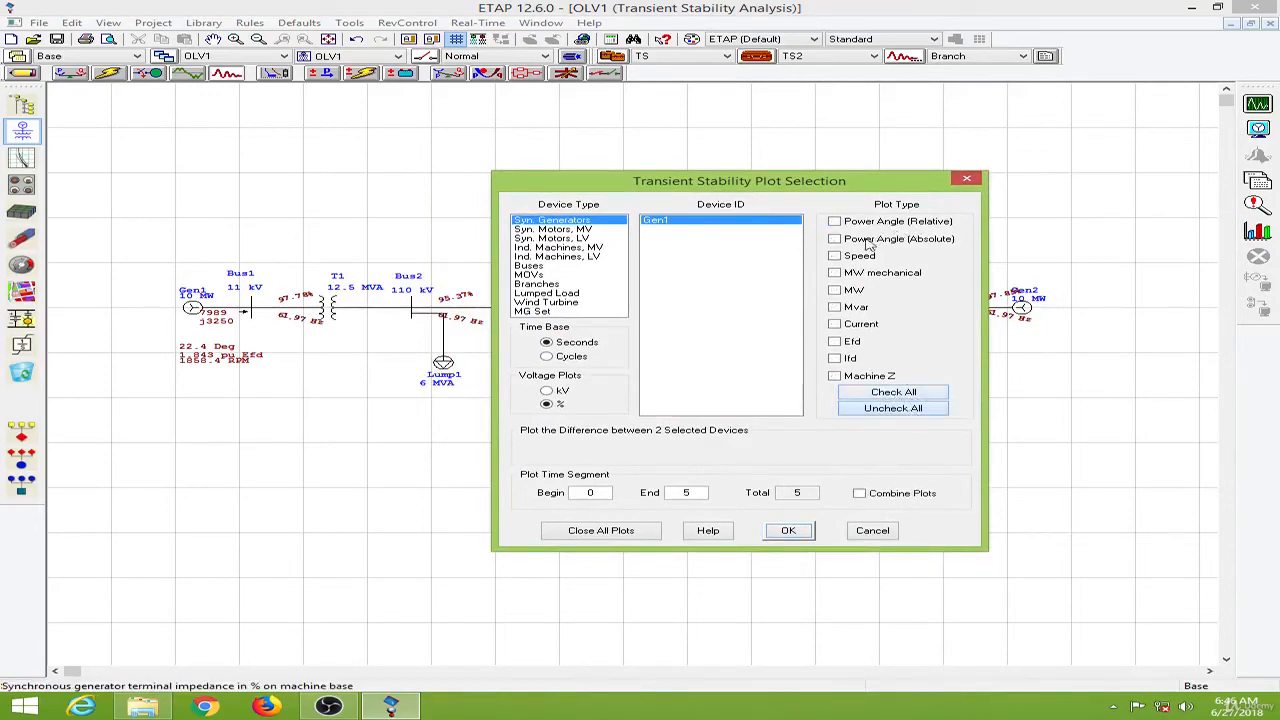
{"action": "left_click", "coordinate": [868, 225]}
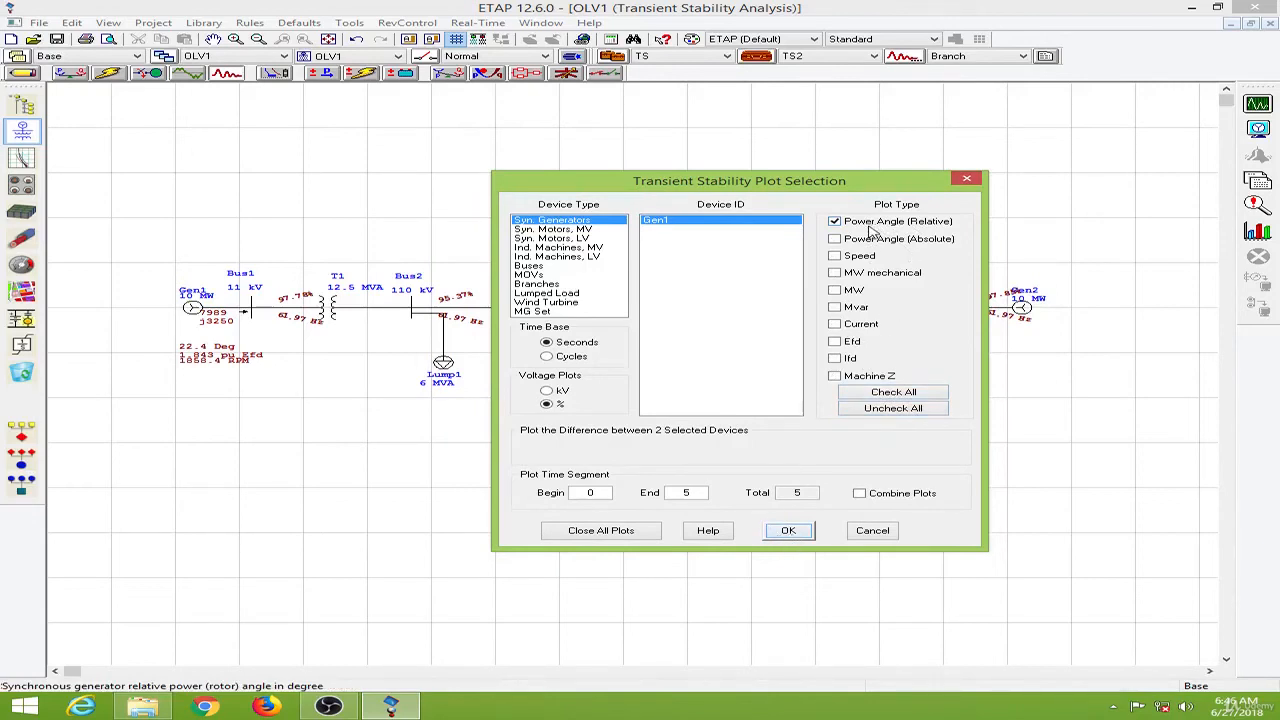
{"action": "left_click", "coordinate": [789, 529]}
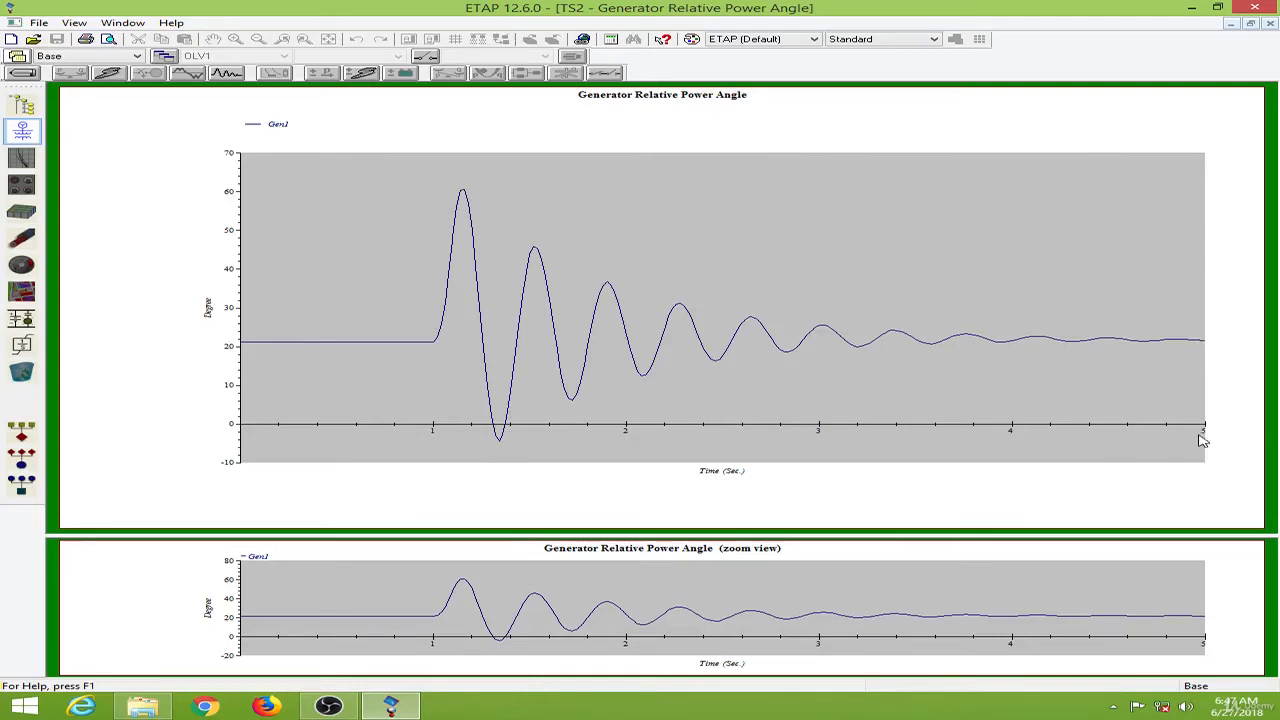
{"action": "left_click", "coordinate": [1270, 22]}
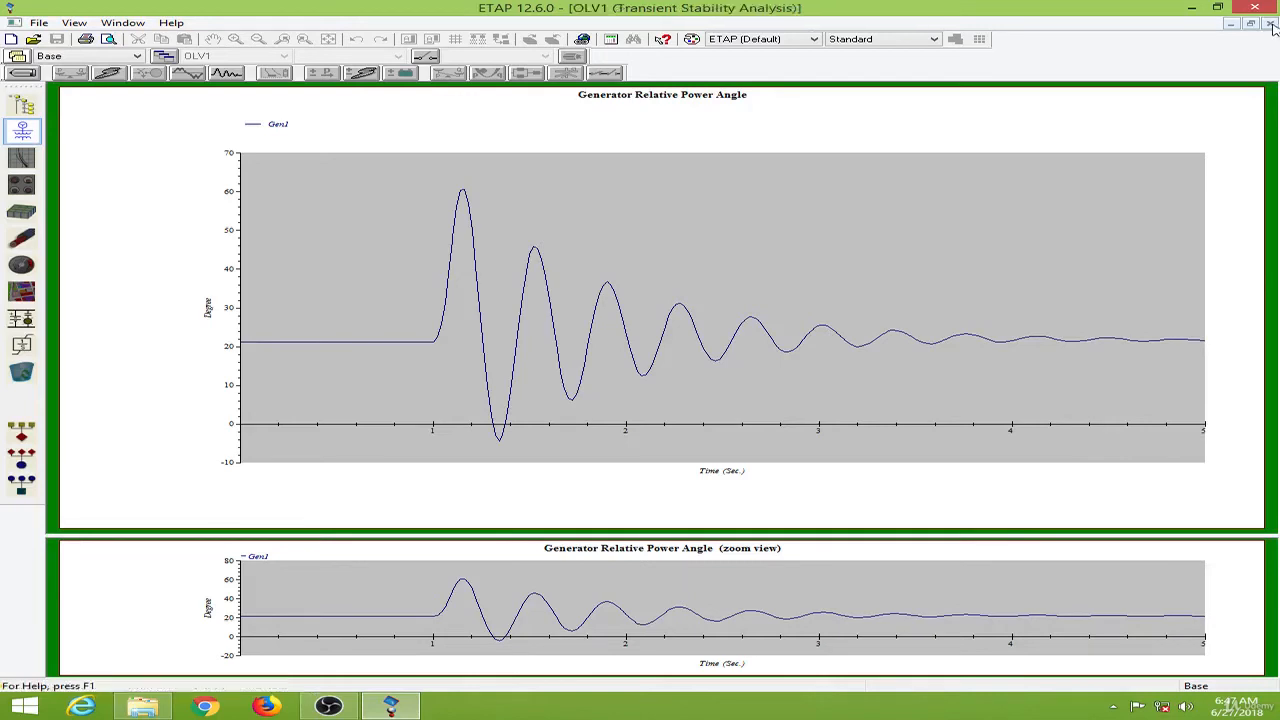
{"action": "left_click", "coordinate": [843, 320]}
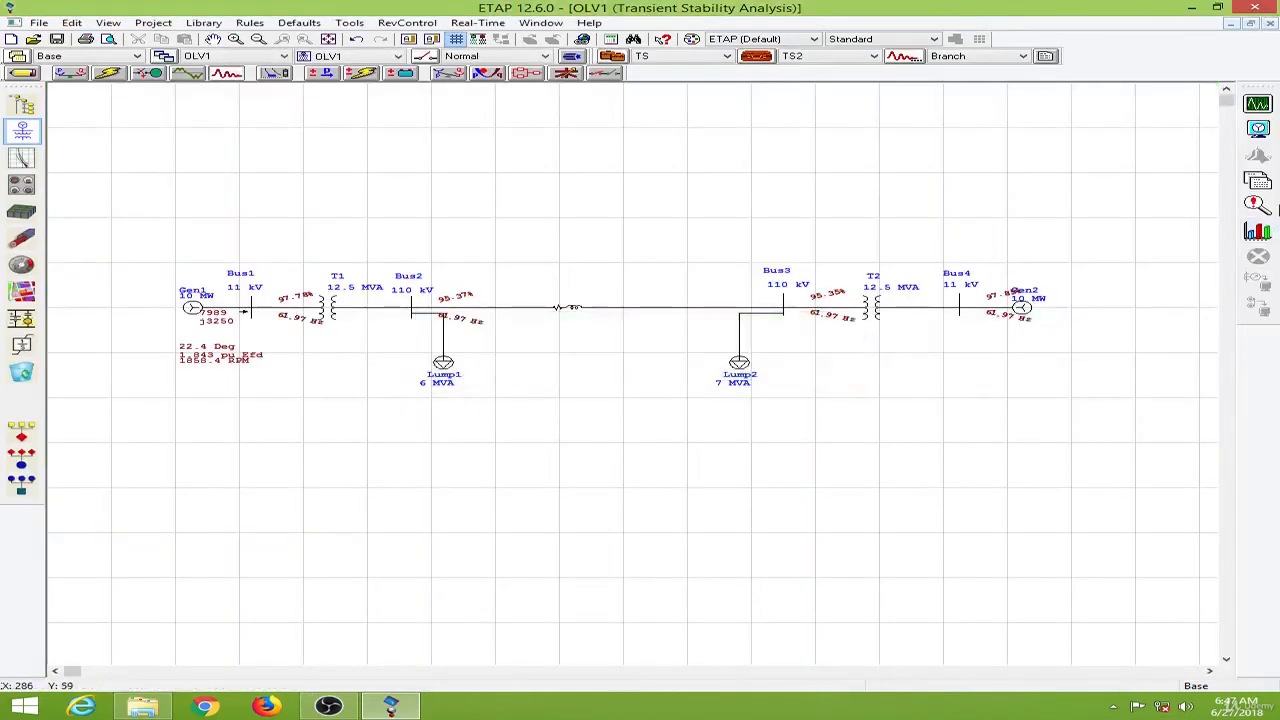
Step: Plot only the voltage of Bus1 for examination, and close the plot and the time slider
{"action": "left_click", "coordinate": [1260, 232]}
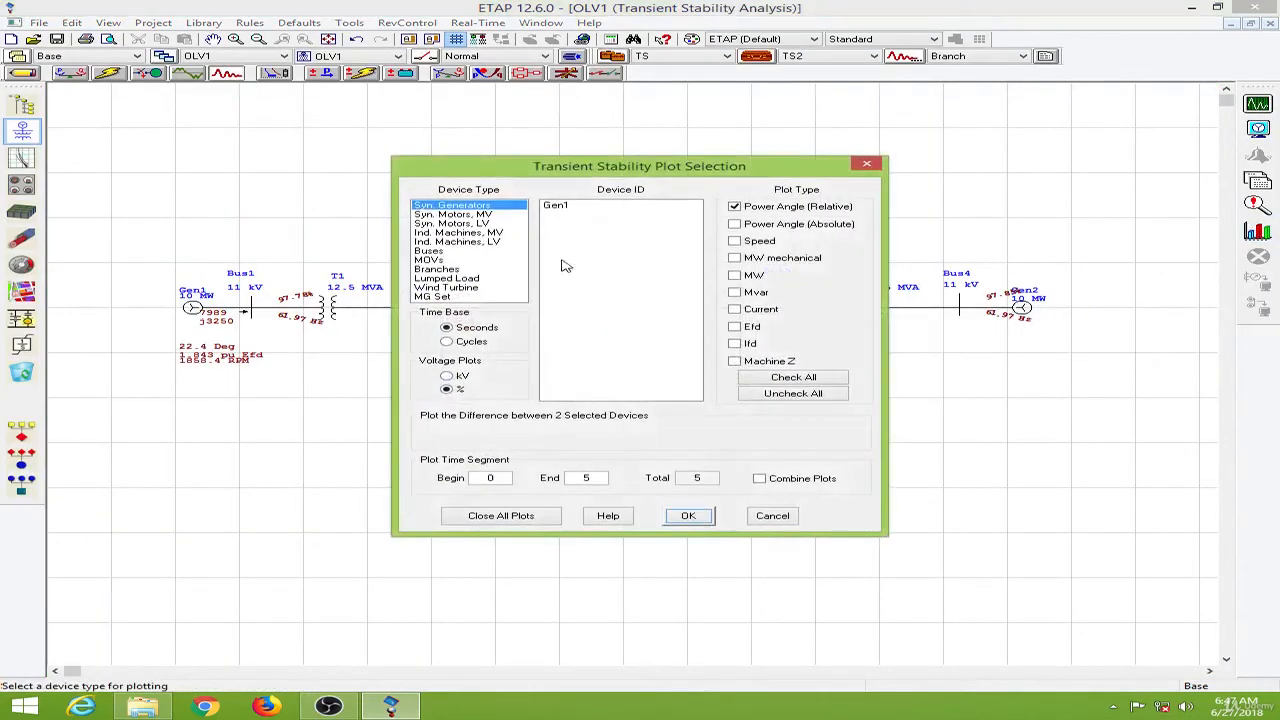
{"action": "left_click", "coordinate": [430, 251]}
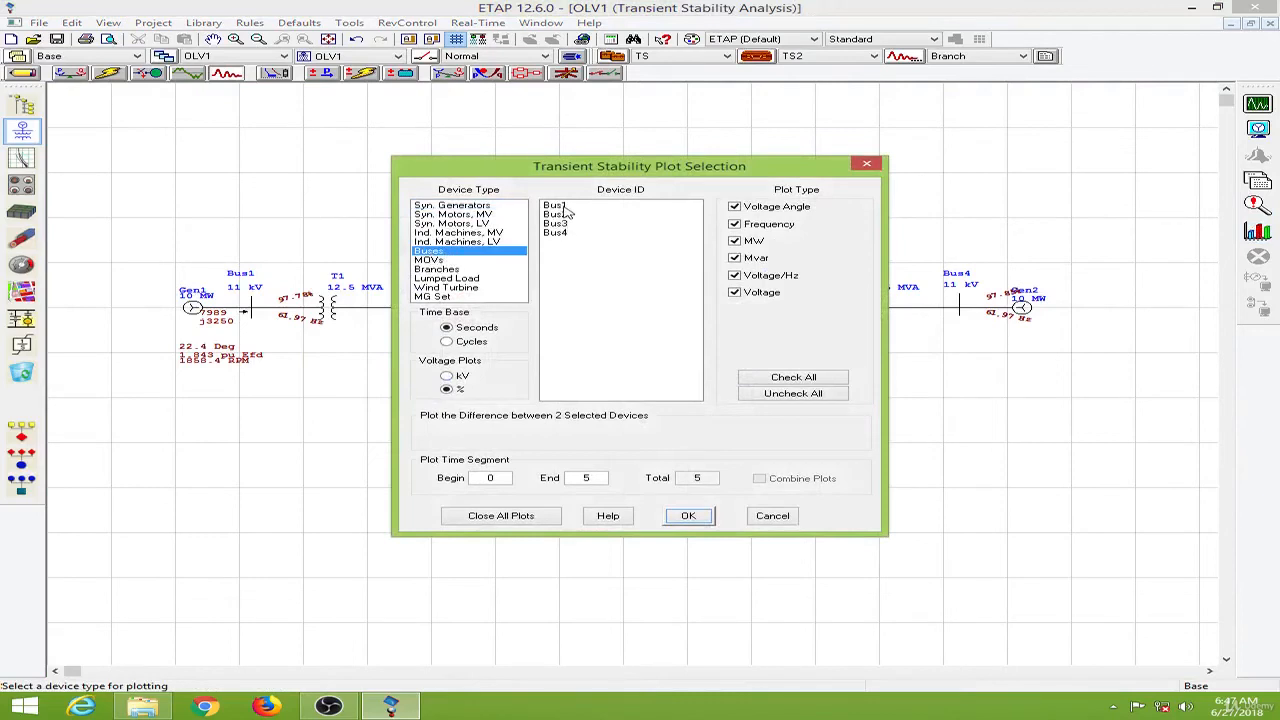
{"action": "left_click", "coordinate": [565, 205]}
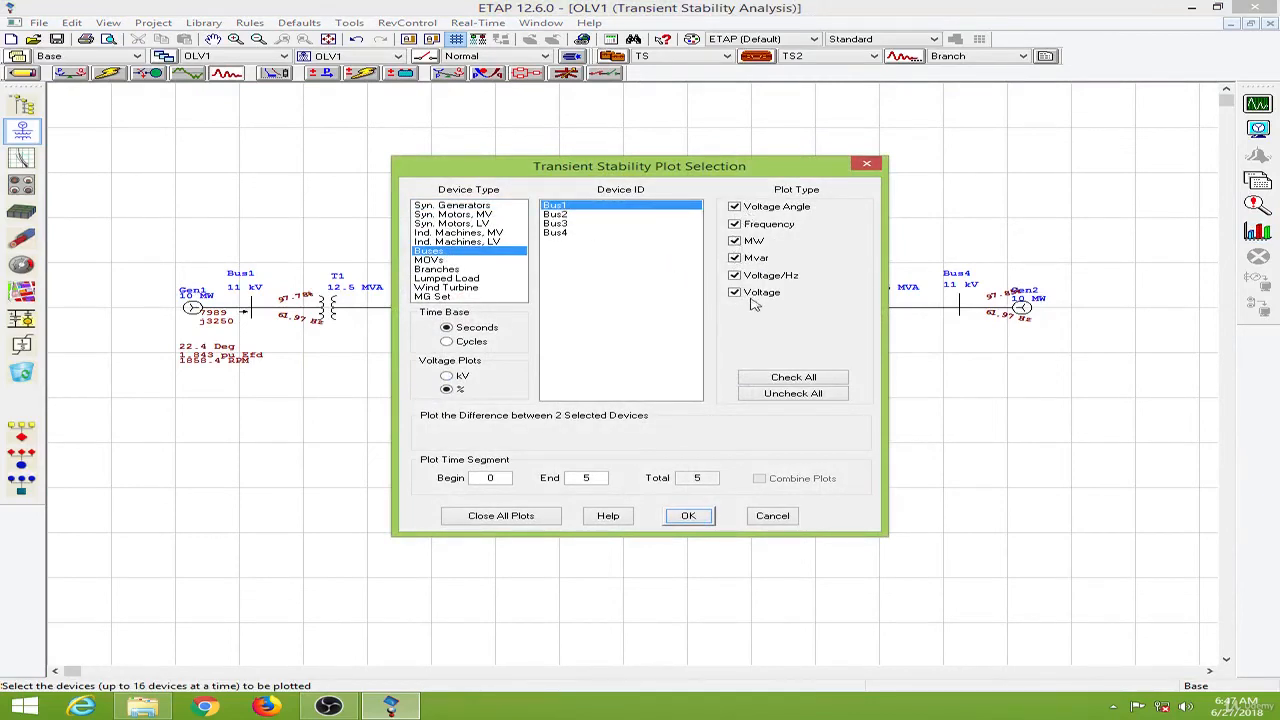
{"action": "left_click", "coordinate": [793, 393]}
{"action": "left_click", "coordinate": [736, 292]}
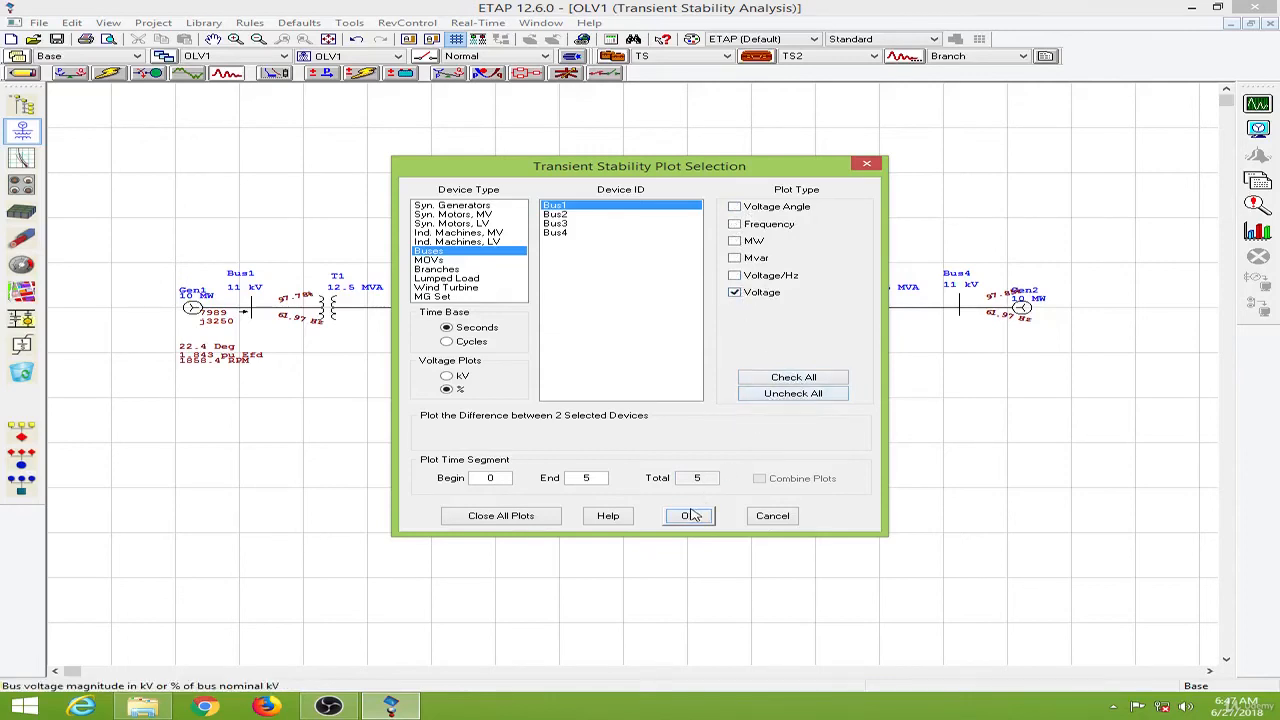
{"action": "left_click", "coordinate": [690, 515]}
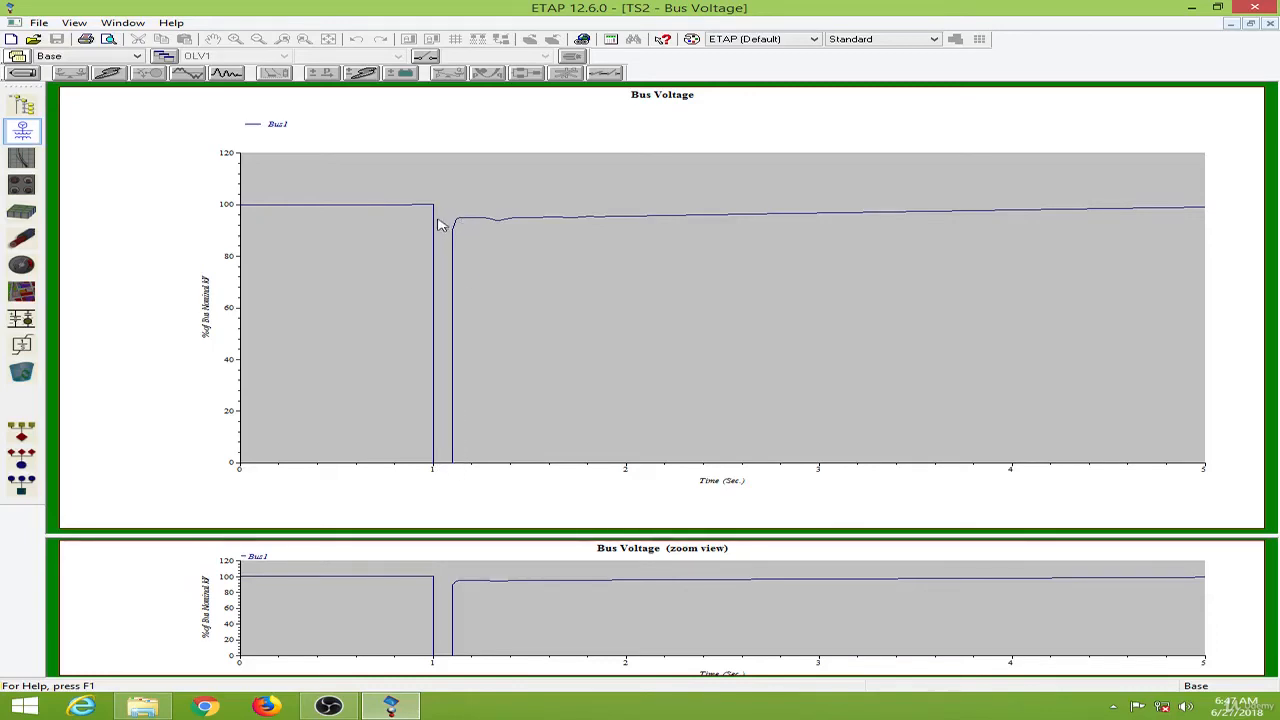
{"action": "left_click", "coordinate": [1270, 23]}
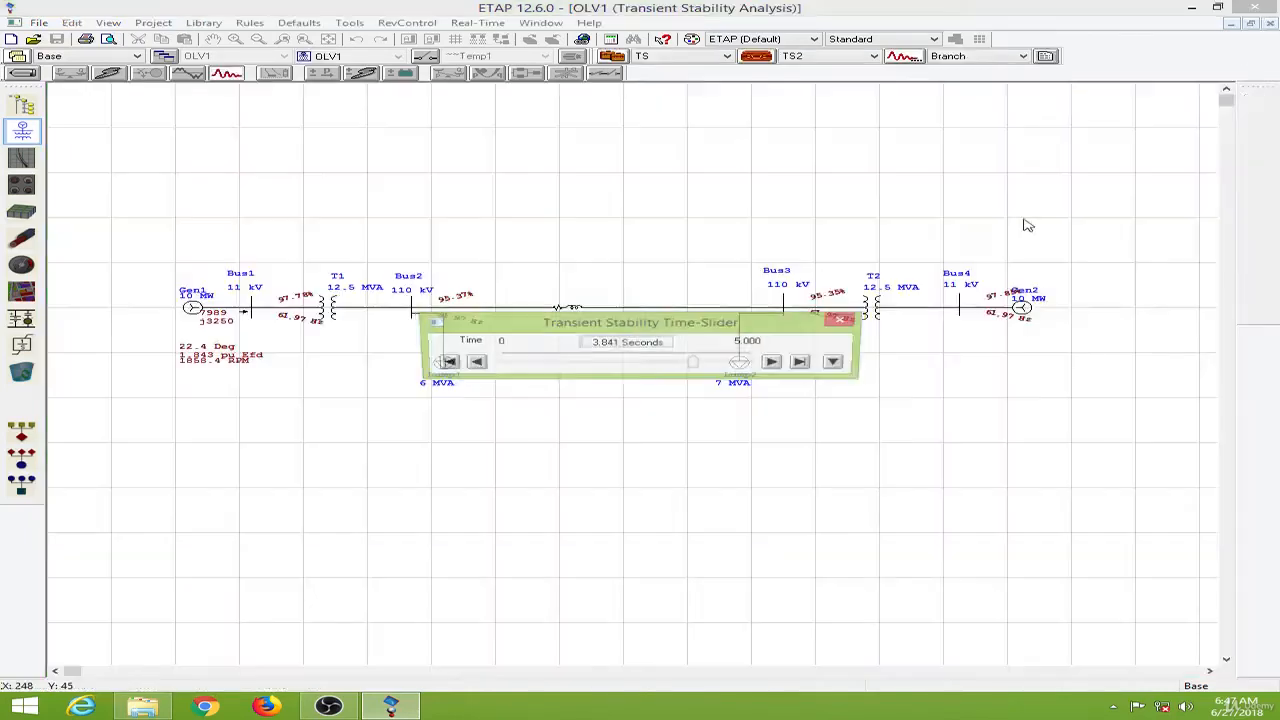
{"action": "left_click", "coordinate": [838, 320]}
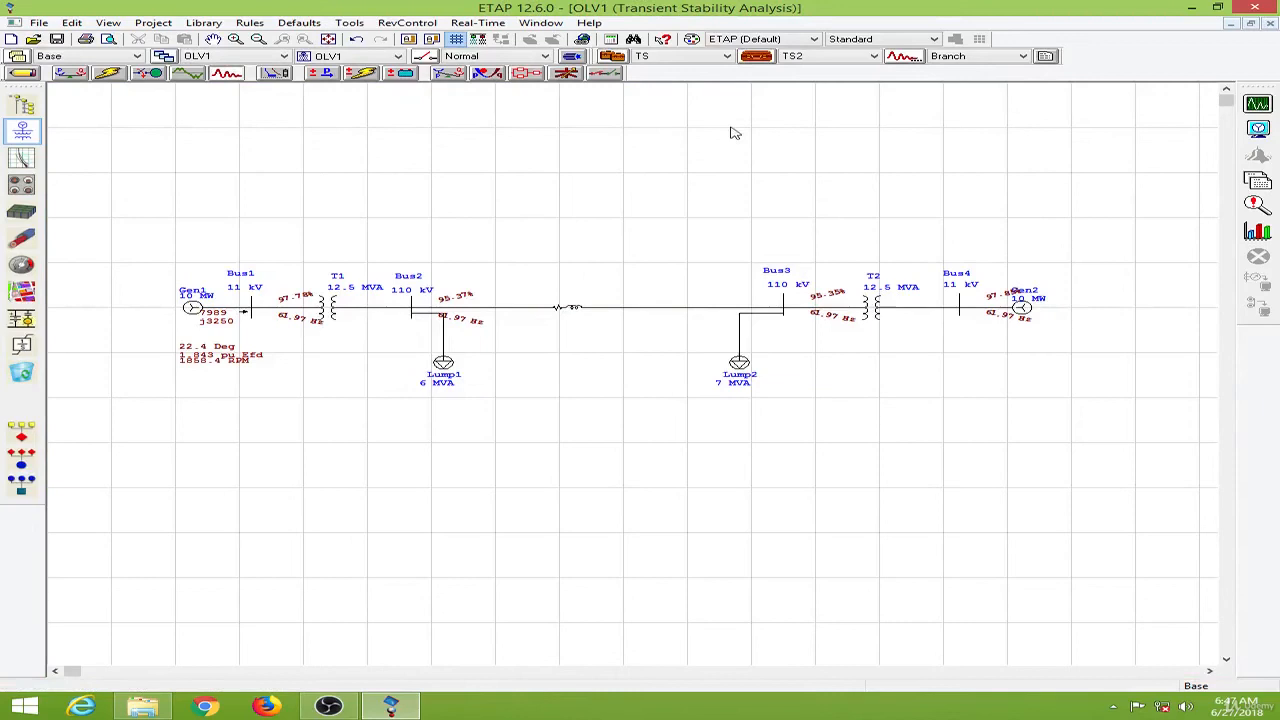
Step: Set the total simulation time of the TS study case to 10 seconds
{"action": "left_click", "coordinate": [757, 57]}
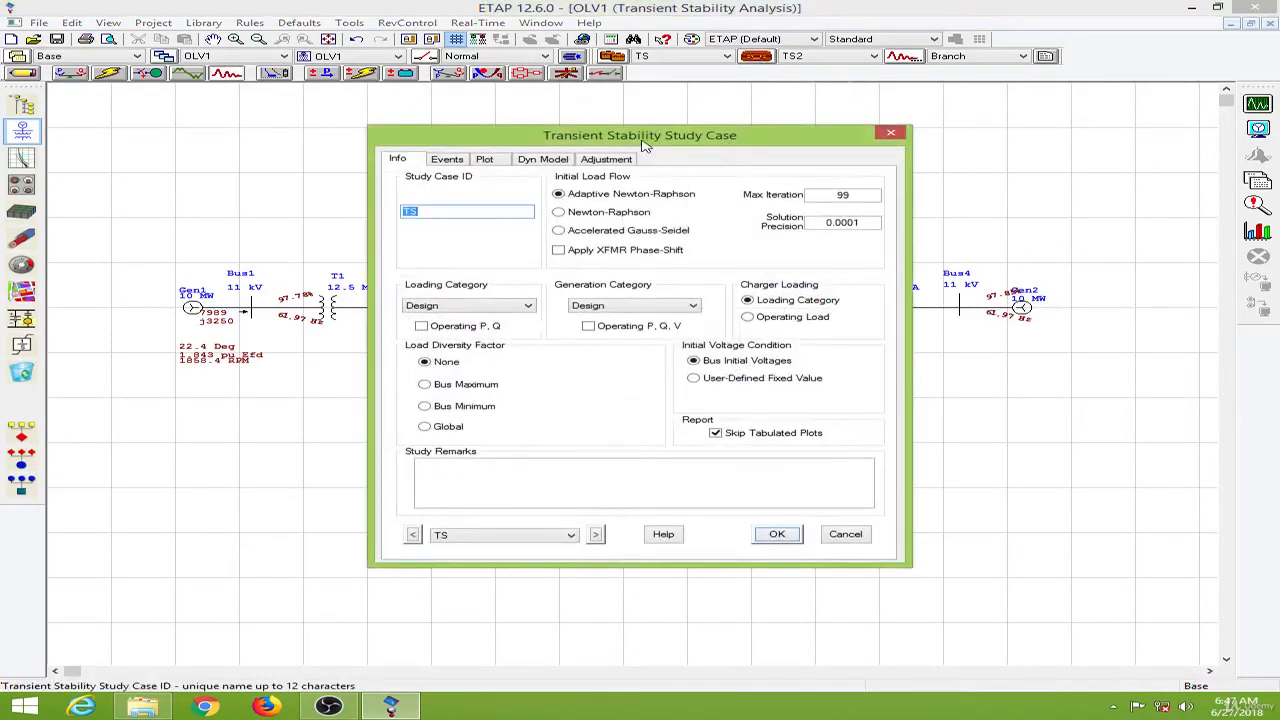
{"action": "left_click_drag", "start_coordinate": [667, 140], "coordinate": [869, 132]}
{"action": "left_click", "coordinate": [660, 154]}
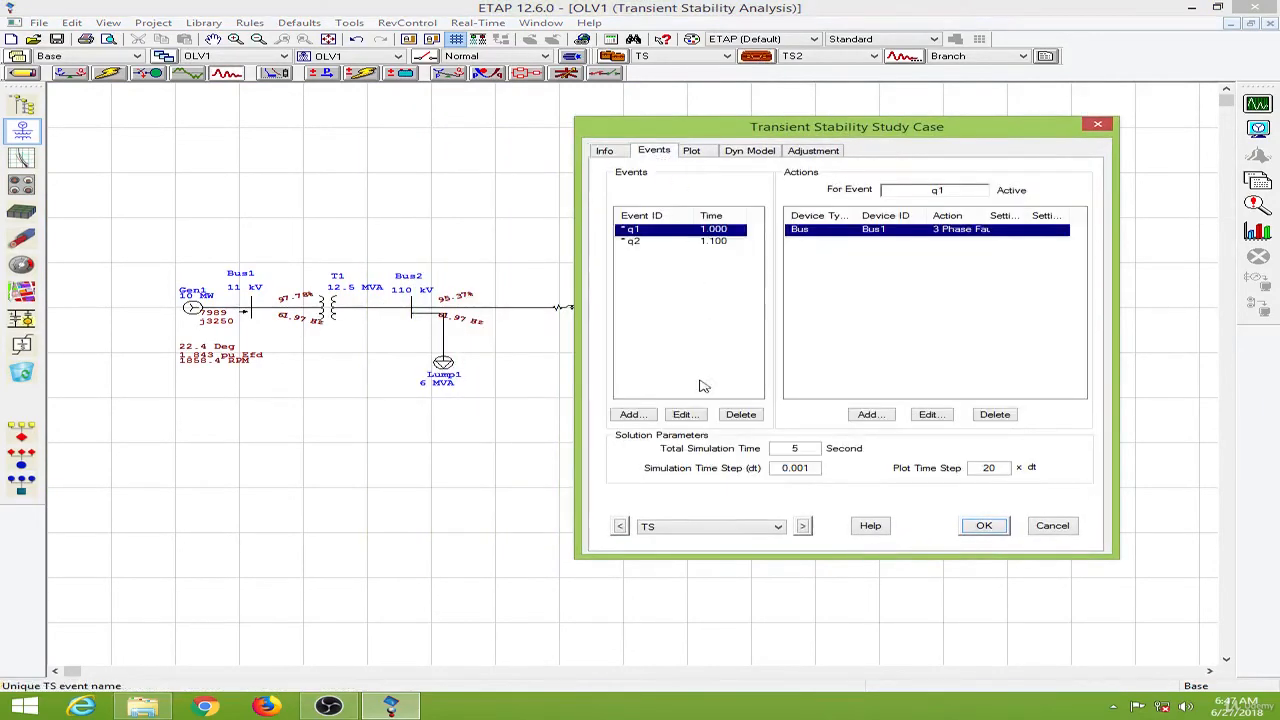
{"action": "left_click_drag", "start_coordinate": [806, 451], "coordinate": [775, 451]}
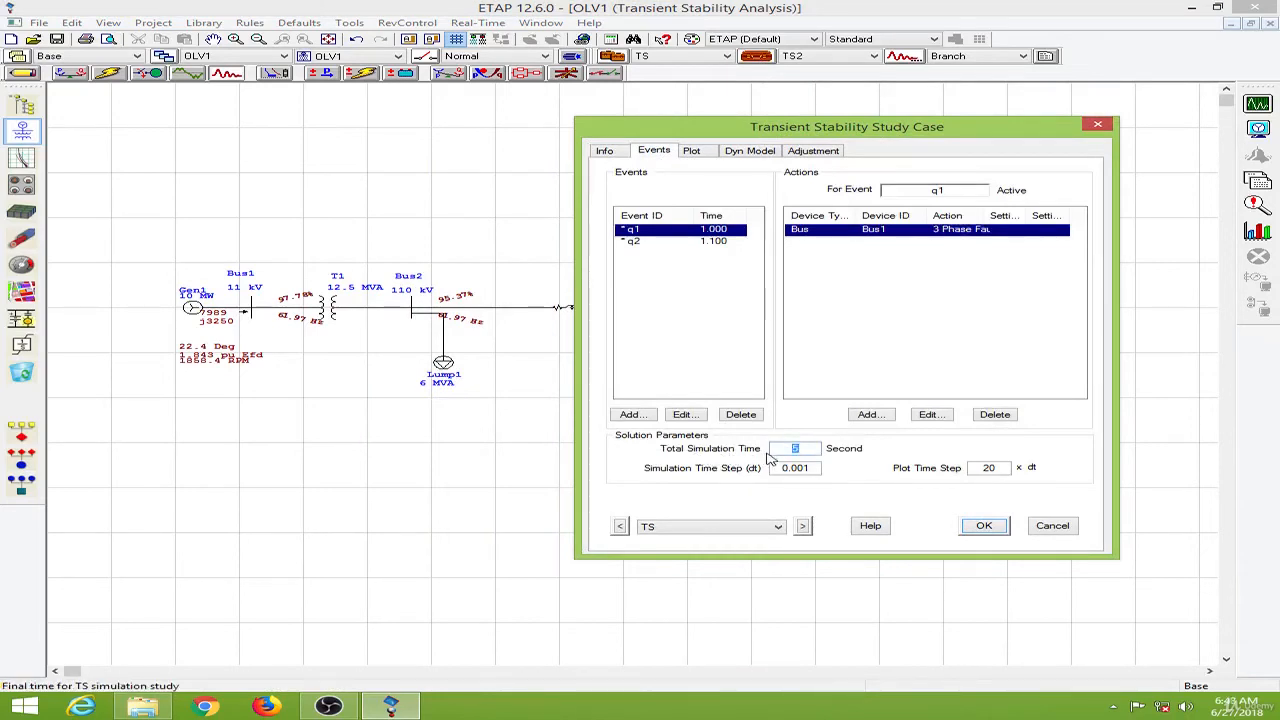
{"action": "type", "text": "10"}
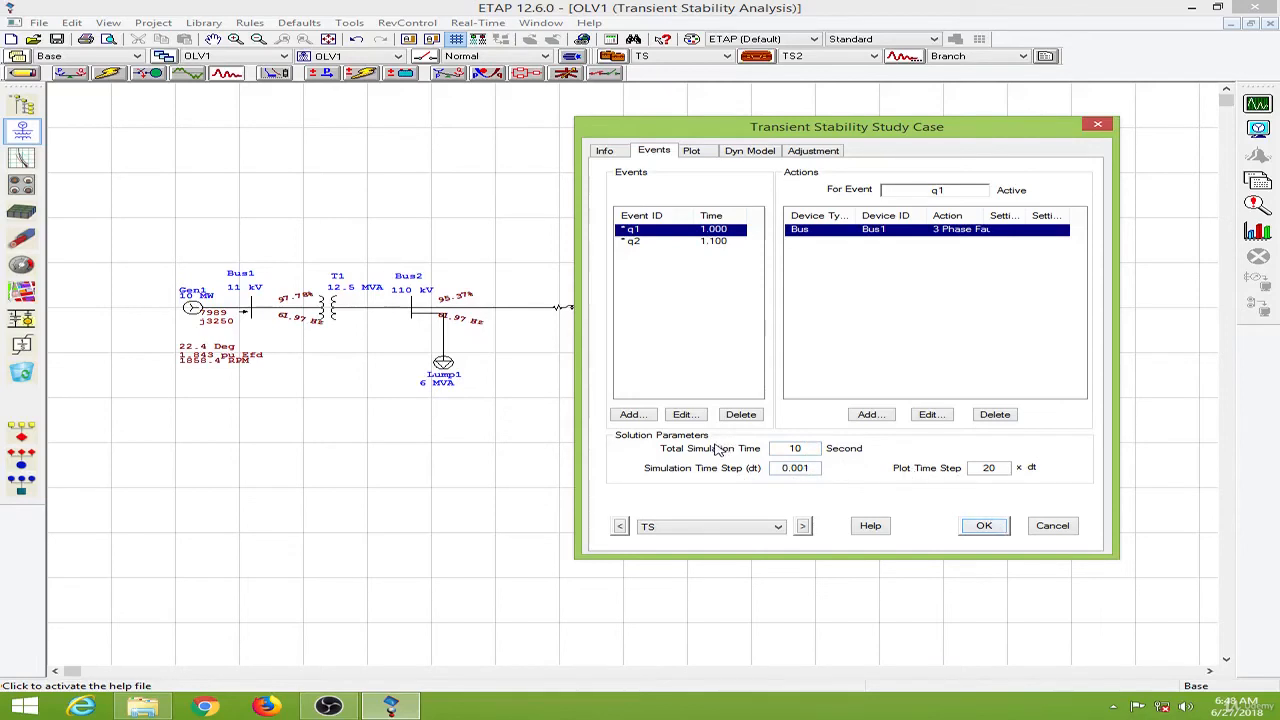
{"action": "left_click", "coordinate": [984, 526]}
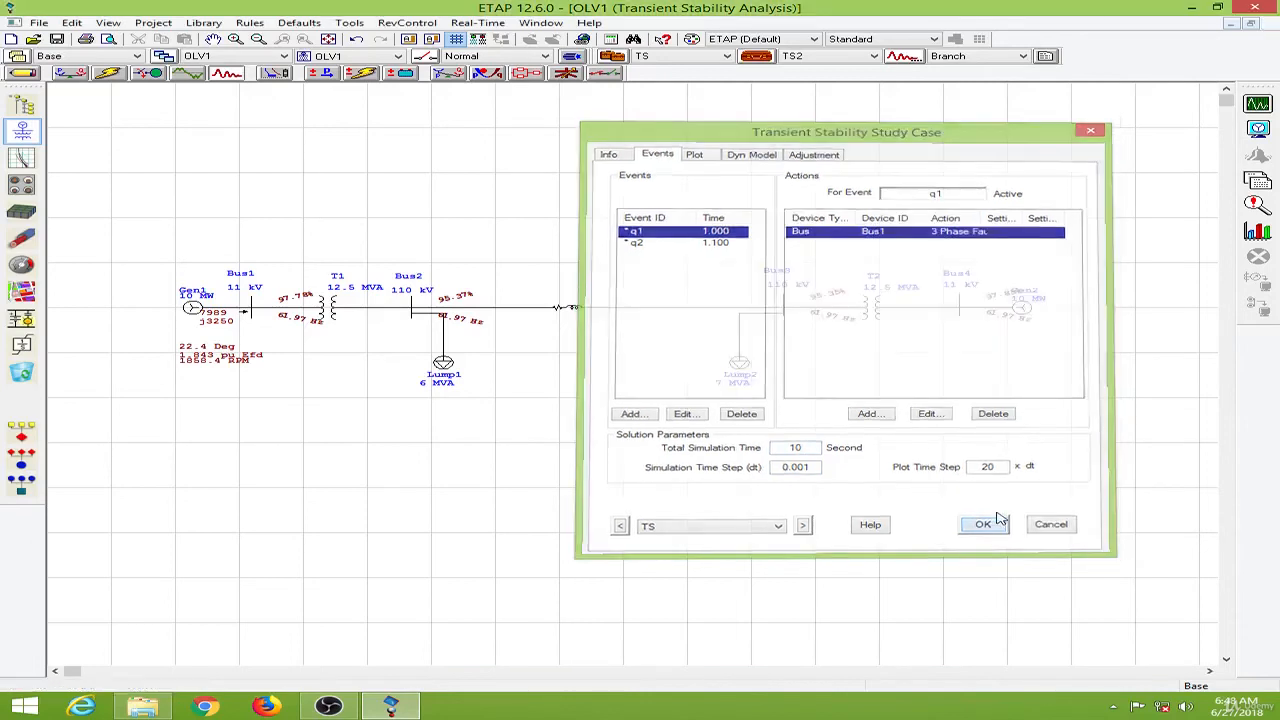
Step: Rerun the transient stability study and plot Gen1's relative power angle over 0 to 10 seconds
{"action": "left_click", "coordinate": [1258, 106]}
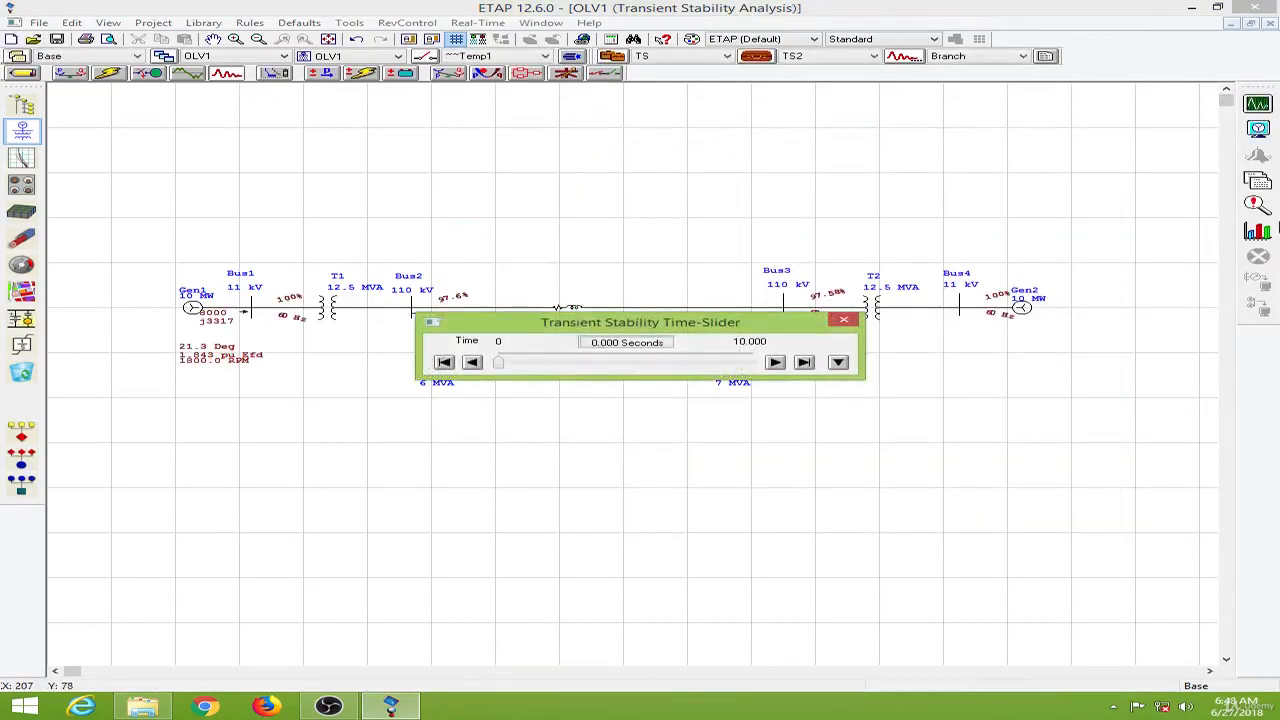
{"action": "left_click", "coordinate": [1258, 230]}
{"action": "left_click", "coordinate": [575, 208]}
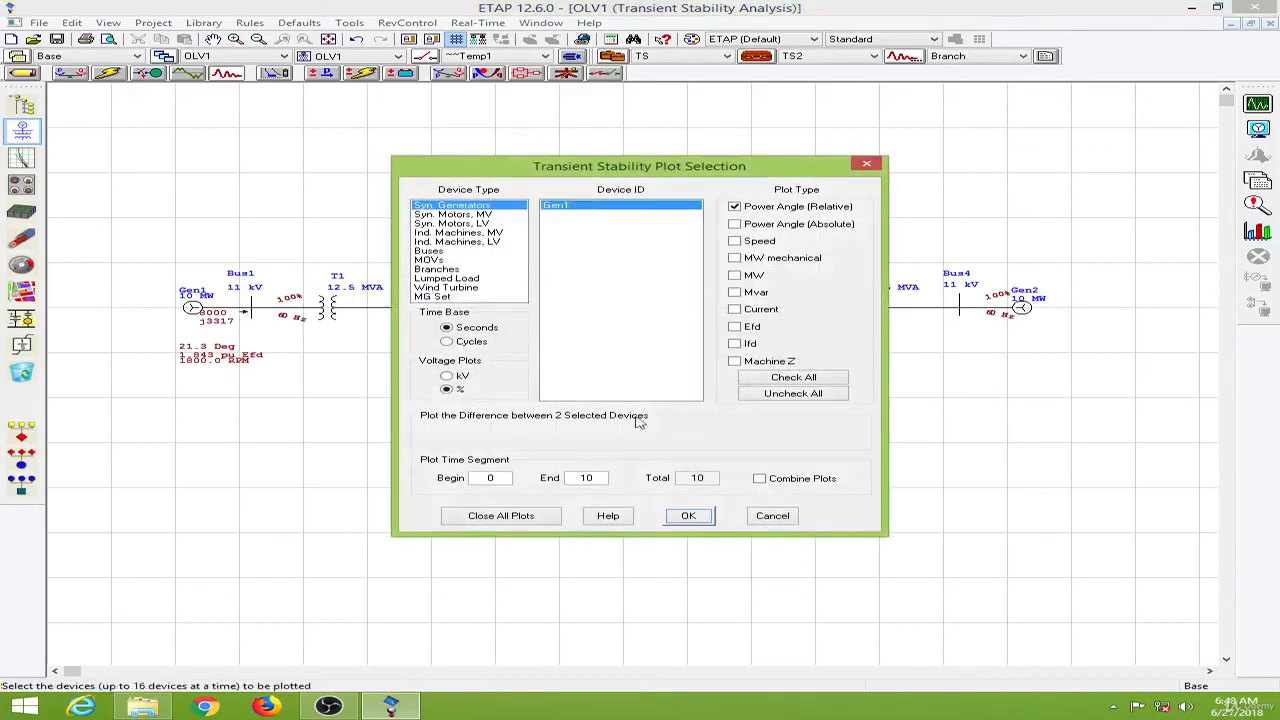
{"action": "left_click", "coordinate": [690, 517]}
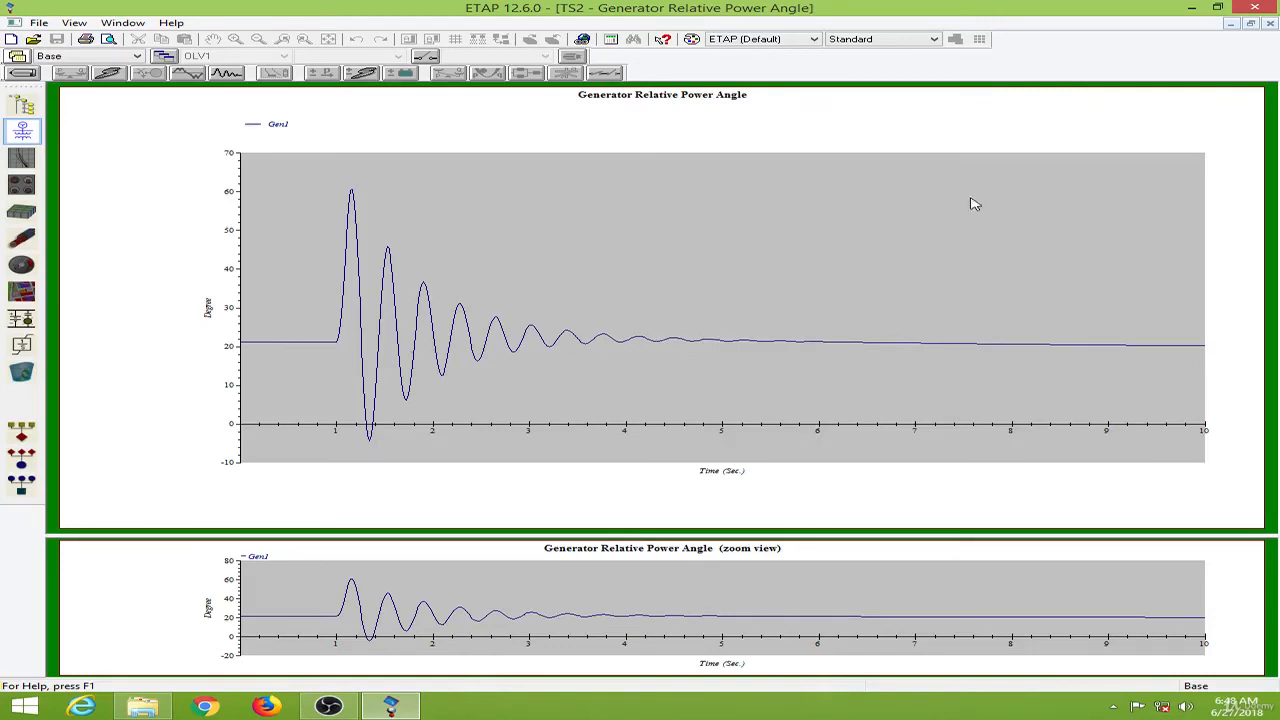
Step: Close the Gen1 power angle plot and the time slider, and look through the available report types
{"action": "left_click", "coordinate": [1271, 22]}
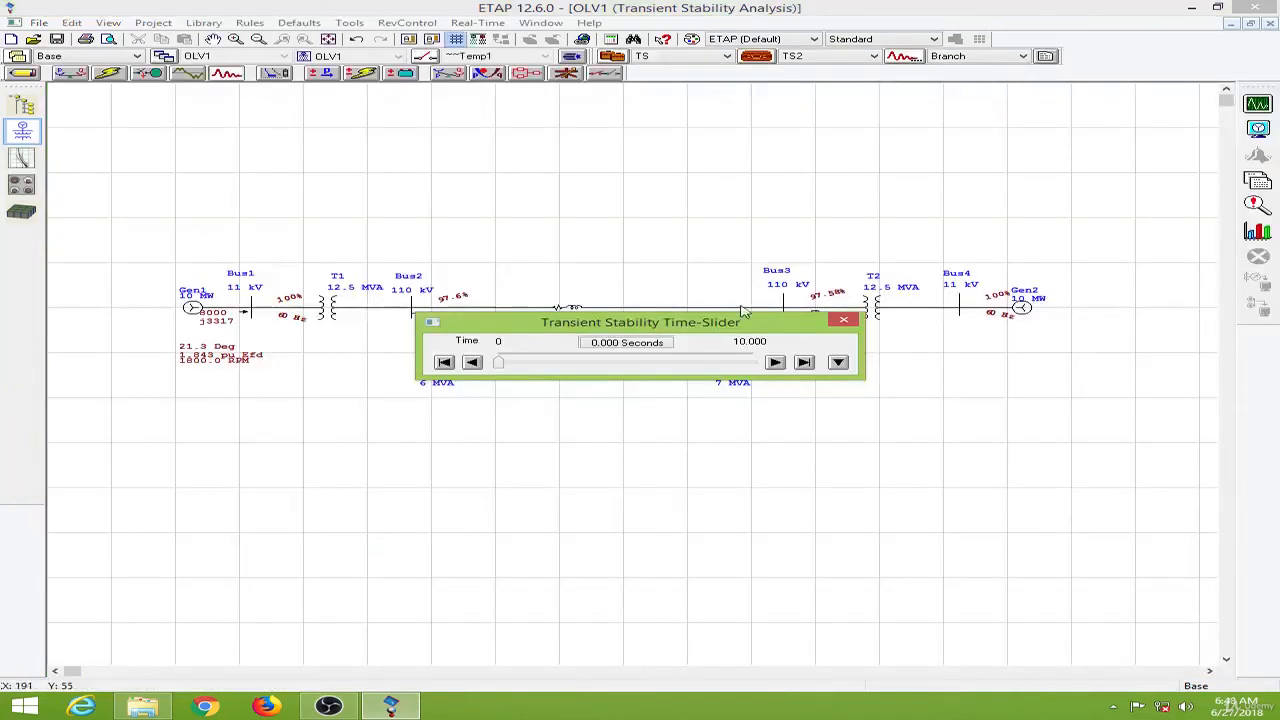
{"action": "left_click", "coordinate": [843, 321]}
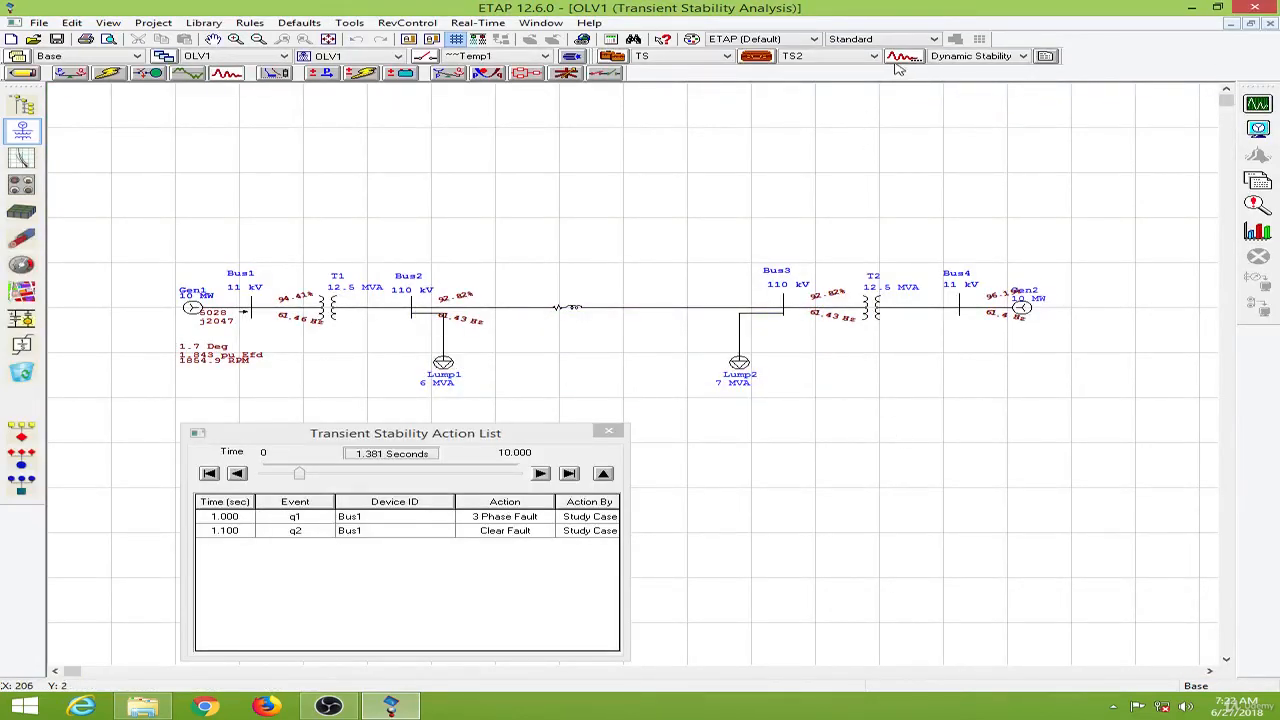
{"action": "left_click", "coordinate": [1018, 58]}
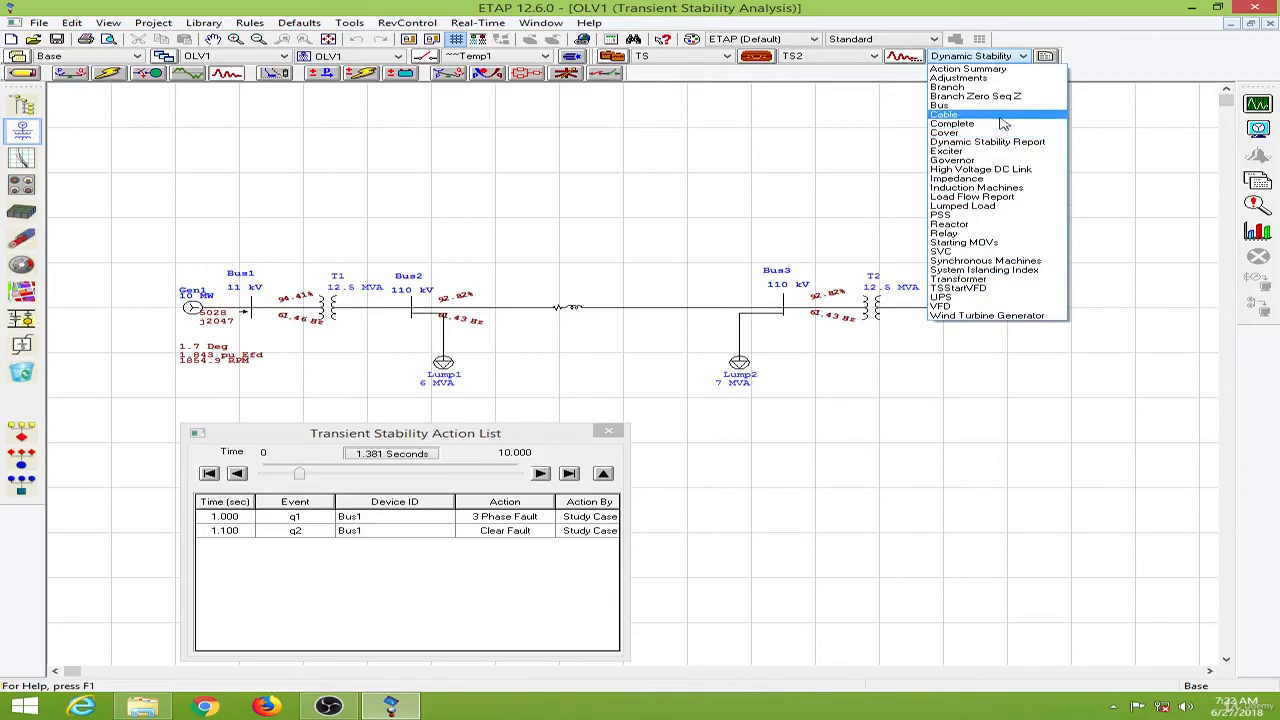
{"action": "left_click", "coordinate": [1157, 123]}
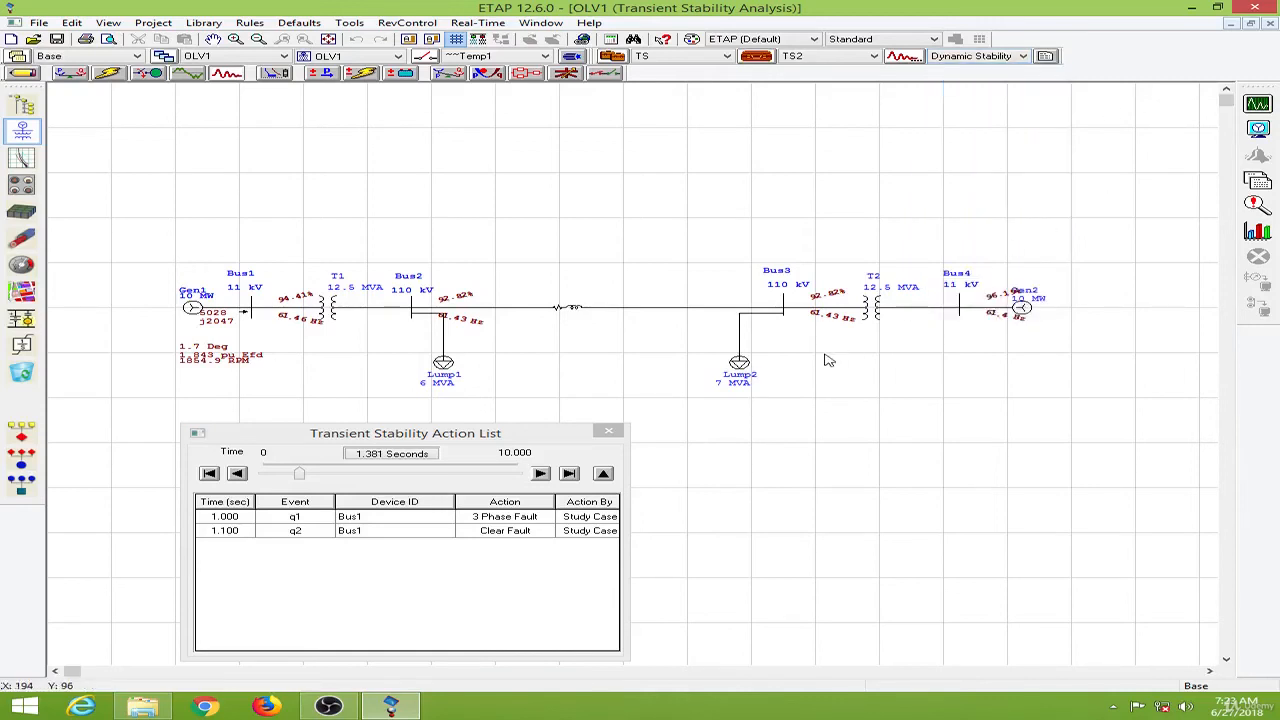
Step: Plot only Gen1's relative power angle over 0 to 10 seconds for examination, and close the plot
{"action": "left_click", "coordinate": [1258, 231]}
{"action": "left_click", "coordinate": [572, 206]}
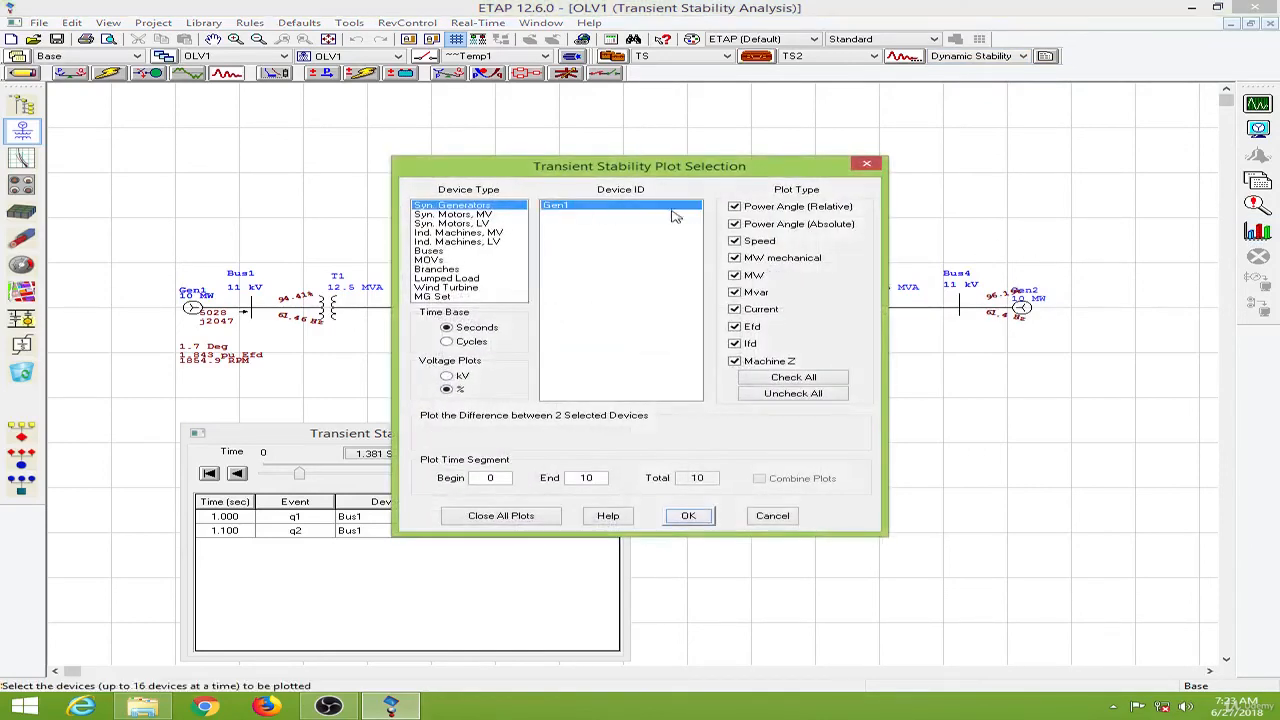
{"action": "left_click", "coordinate": [800, 394]}
{"action": "left_click", "coordinate": [772, 210]}
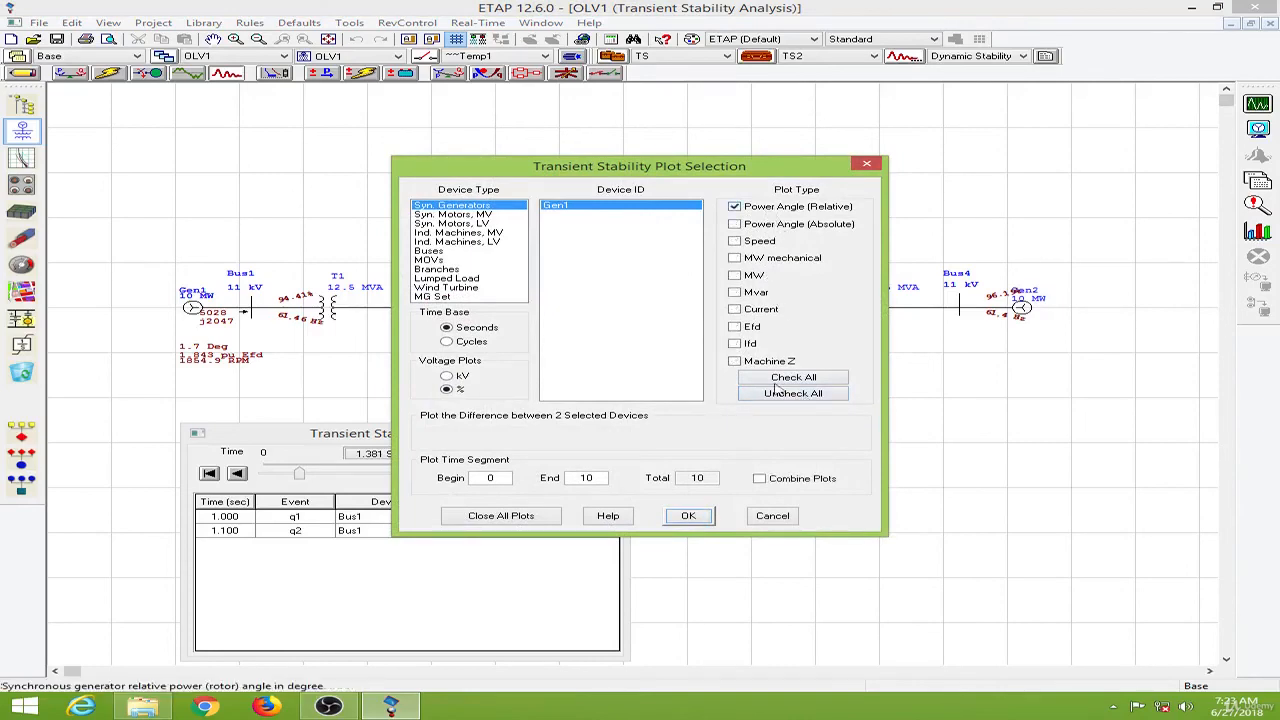
{"action": "left_click", "coordinate": [695, 515]}
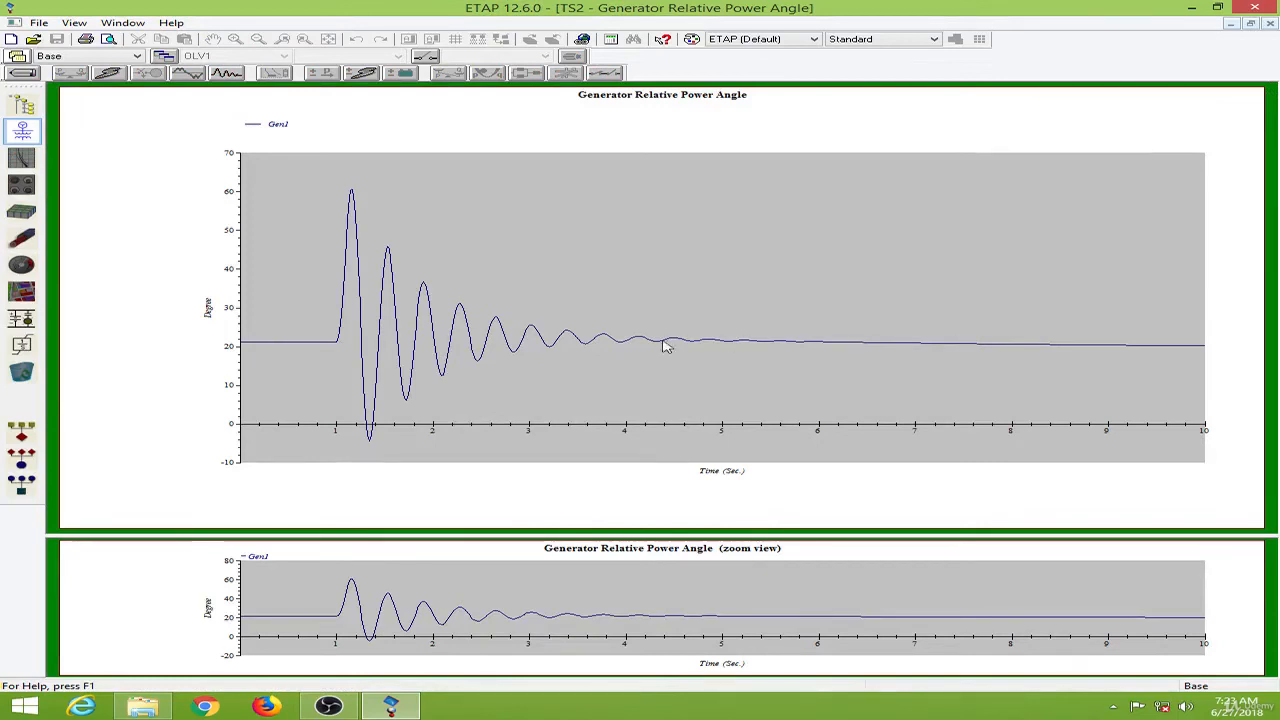
{"action": "left_click", "coordinate": [1270, 23]}
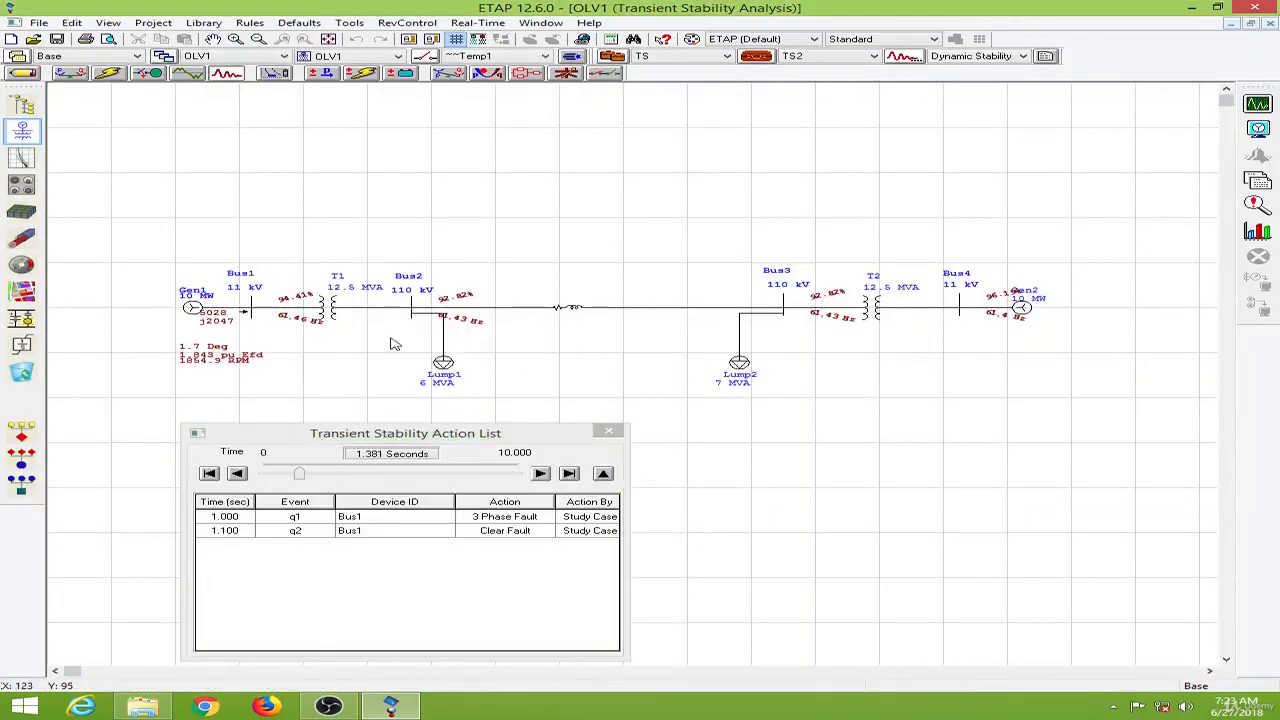
Step: Set the damping factor in the dynamic model of generator Gen1 to 0
{"action": "double_click", "coordinate": [196, 316]}
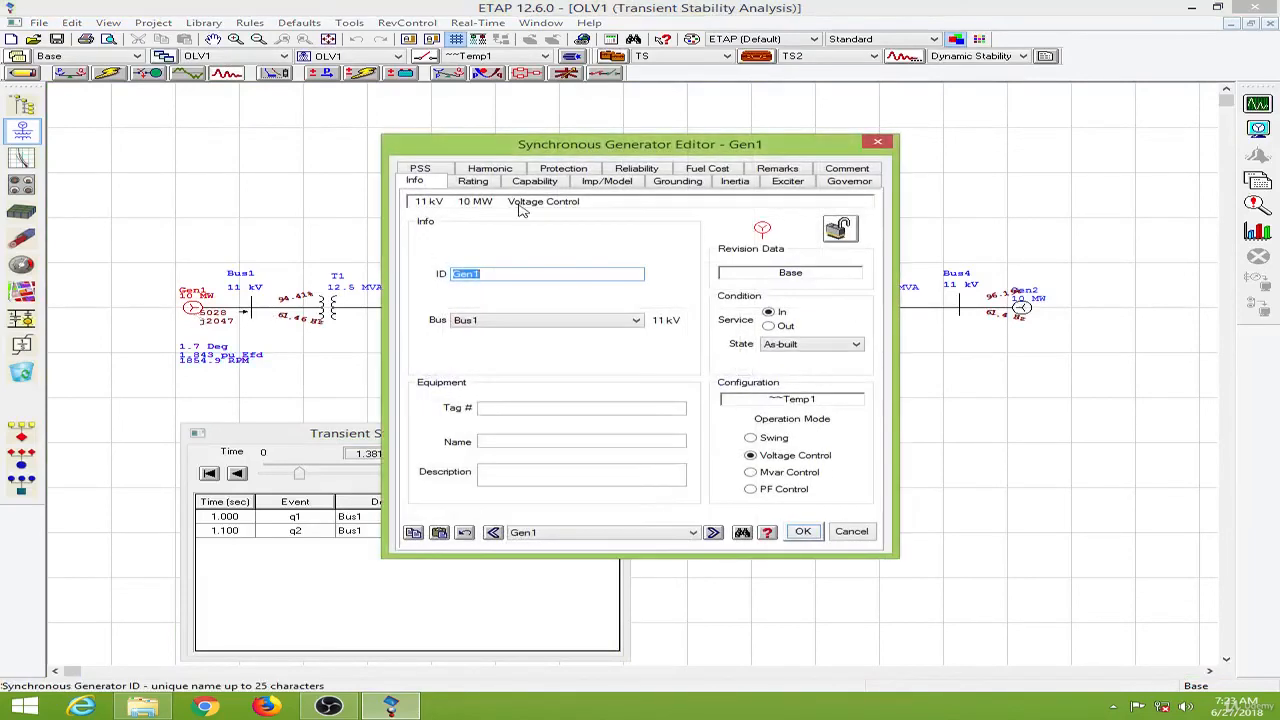
{"action": "left_click", "coordinate": [620, 186]}
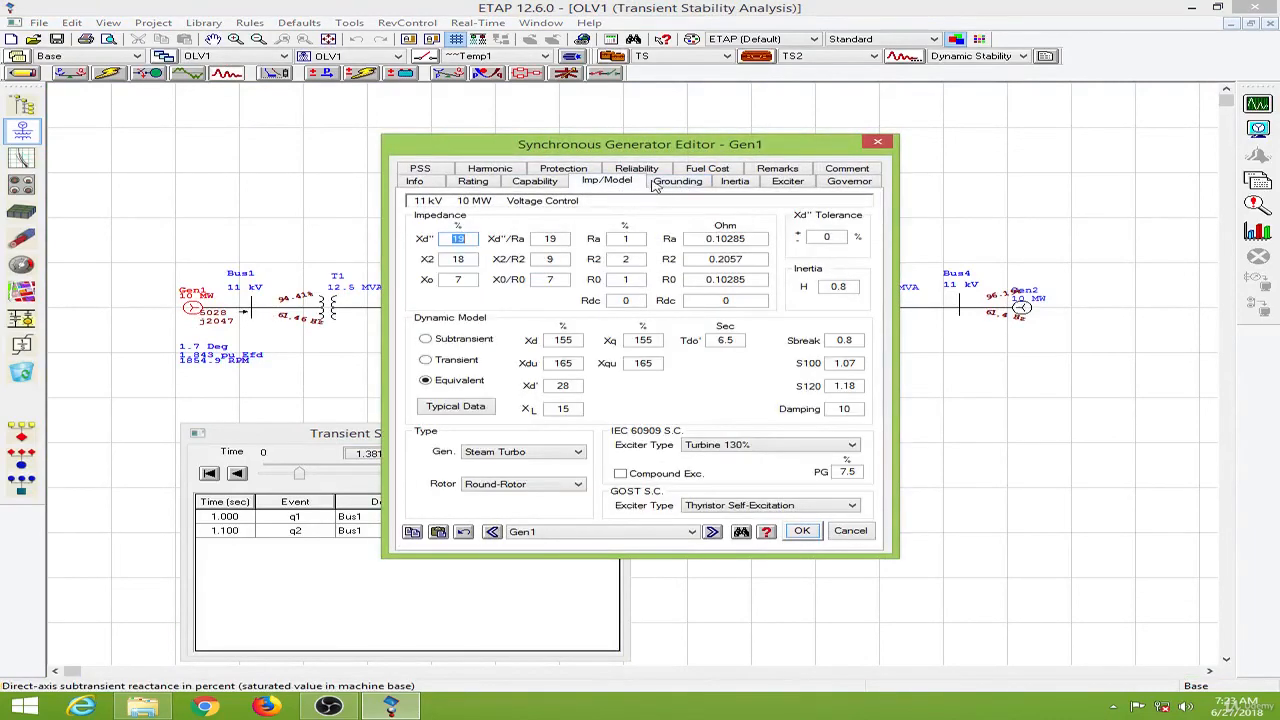
{"action": "left_click", "coordinate": [856, 408]}
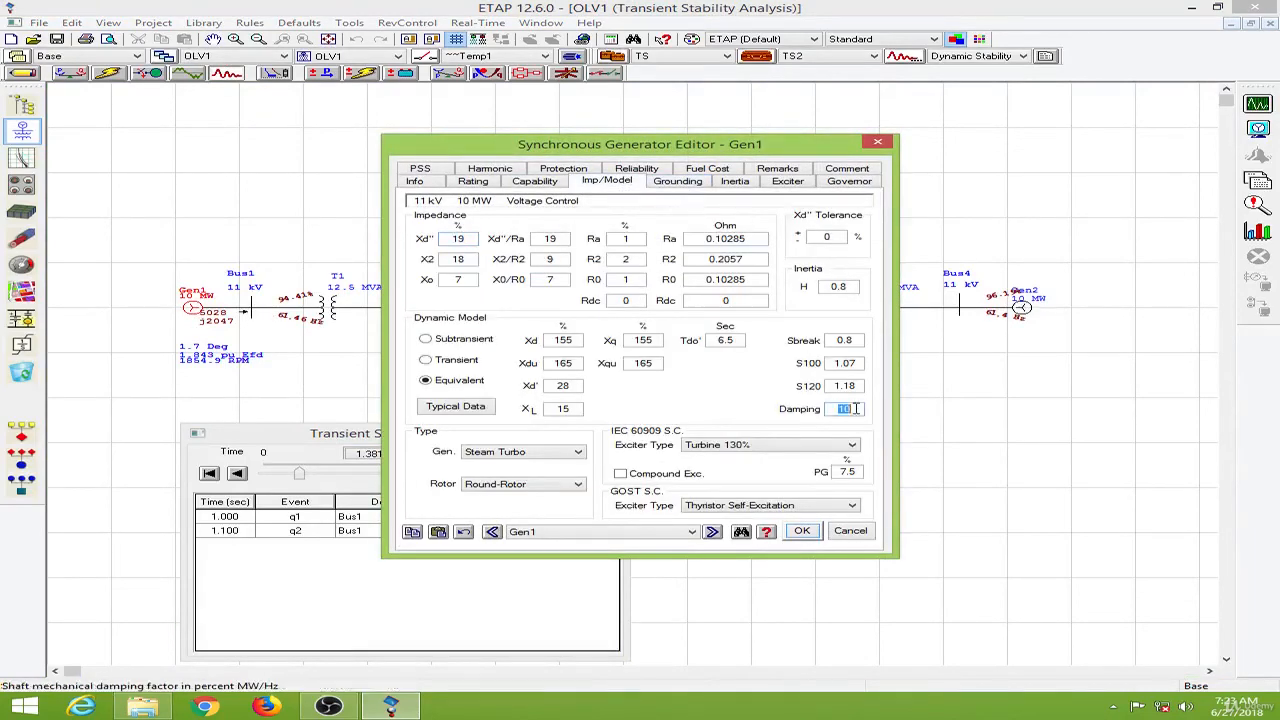
{"action": "type", "text": "0"}
{"action": "left_click", "coordinate": [803, 536]}
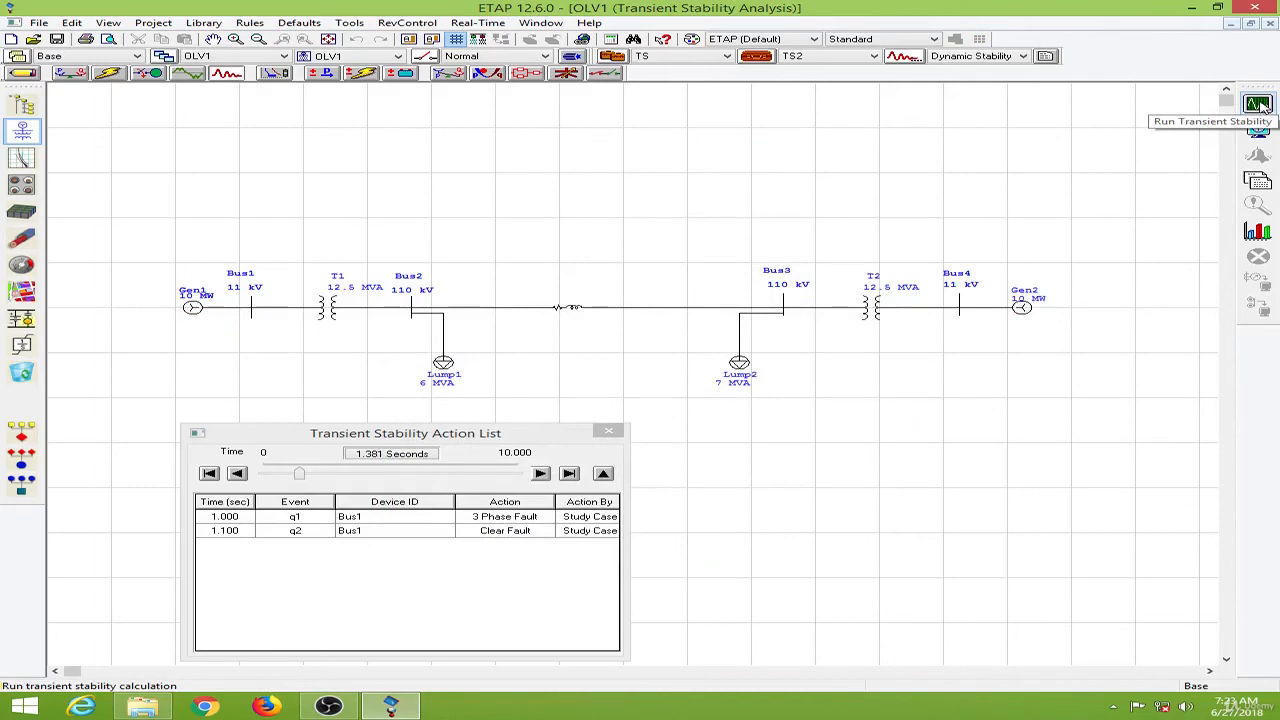
Step: Rerun the transient stability study and plot Gen1's relative power angle without damping, closing the plot after examining it
{"action": "left_click", "coordinate": [1258, 104]}
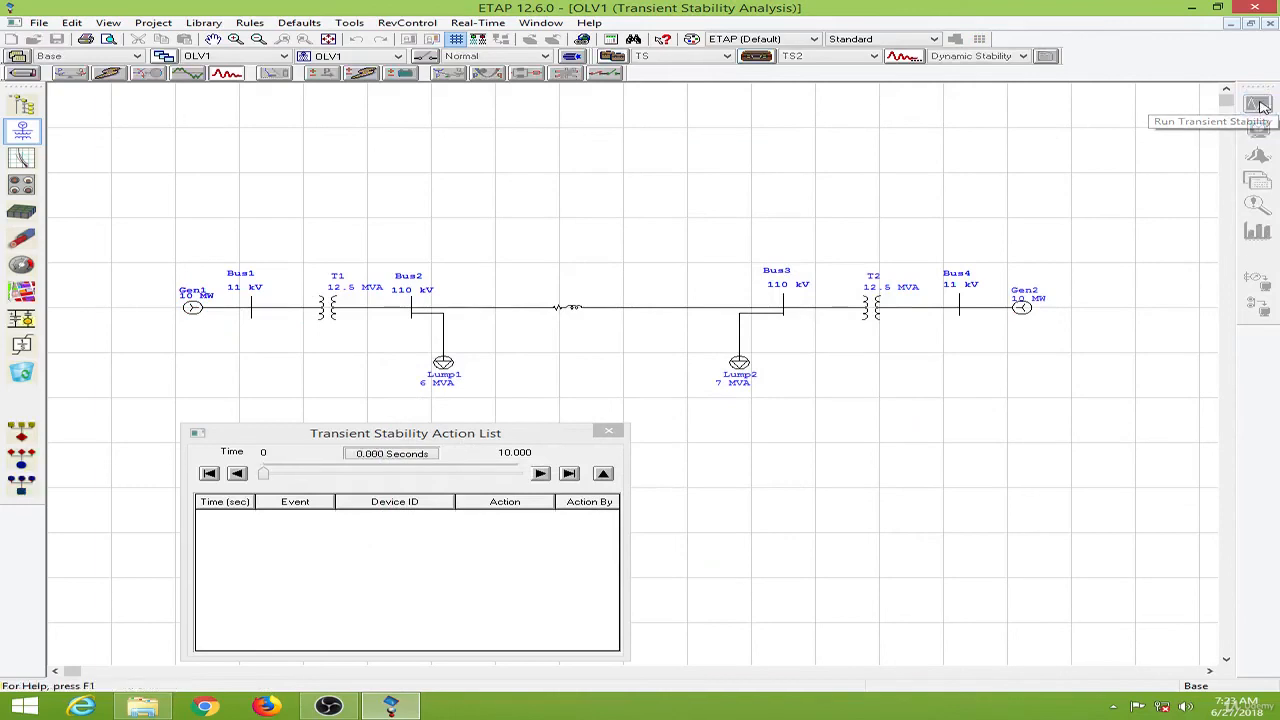
{"action": "left_click", "coordinate": [612, 432]}
{"action": "left_click", "coordinate": [1258, 231]}
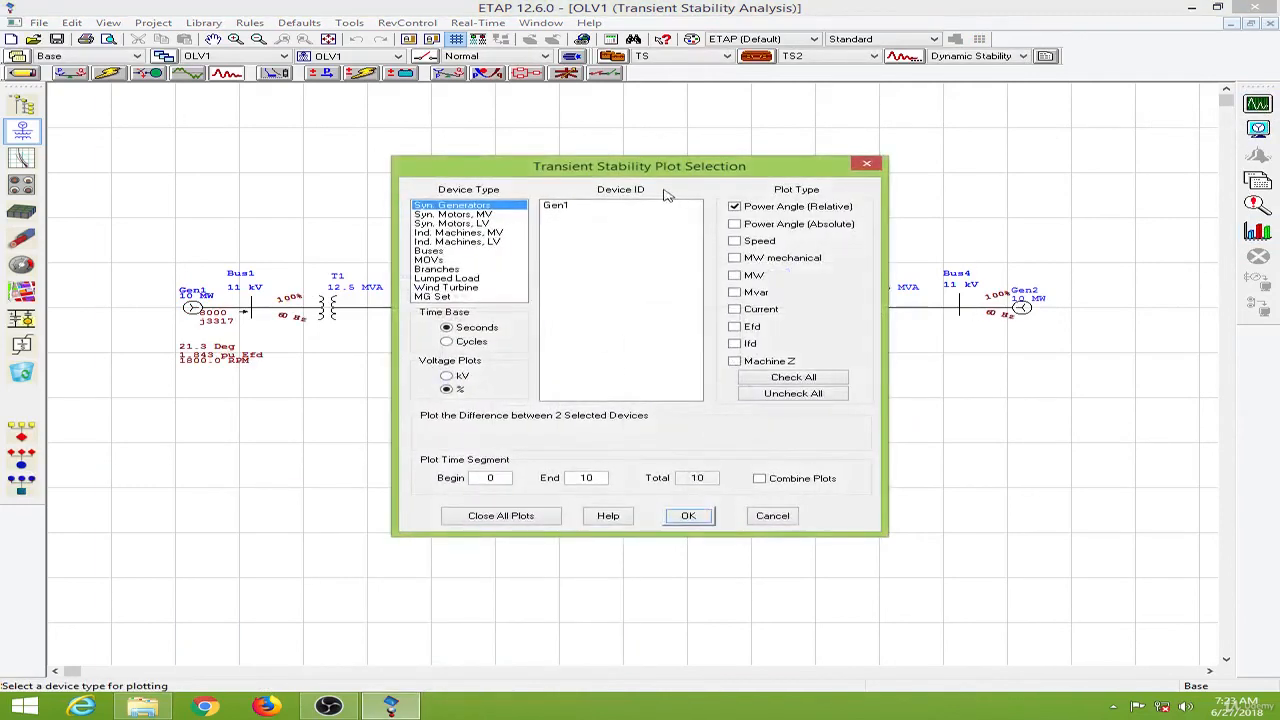
{"action": "left_click", "coordinate": [605, 207]}
{"action": "left_click", "coordinate": [689, 516]}
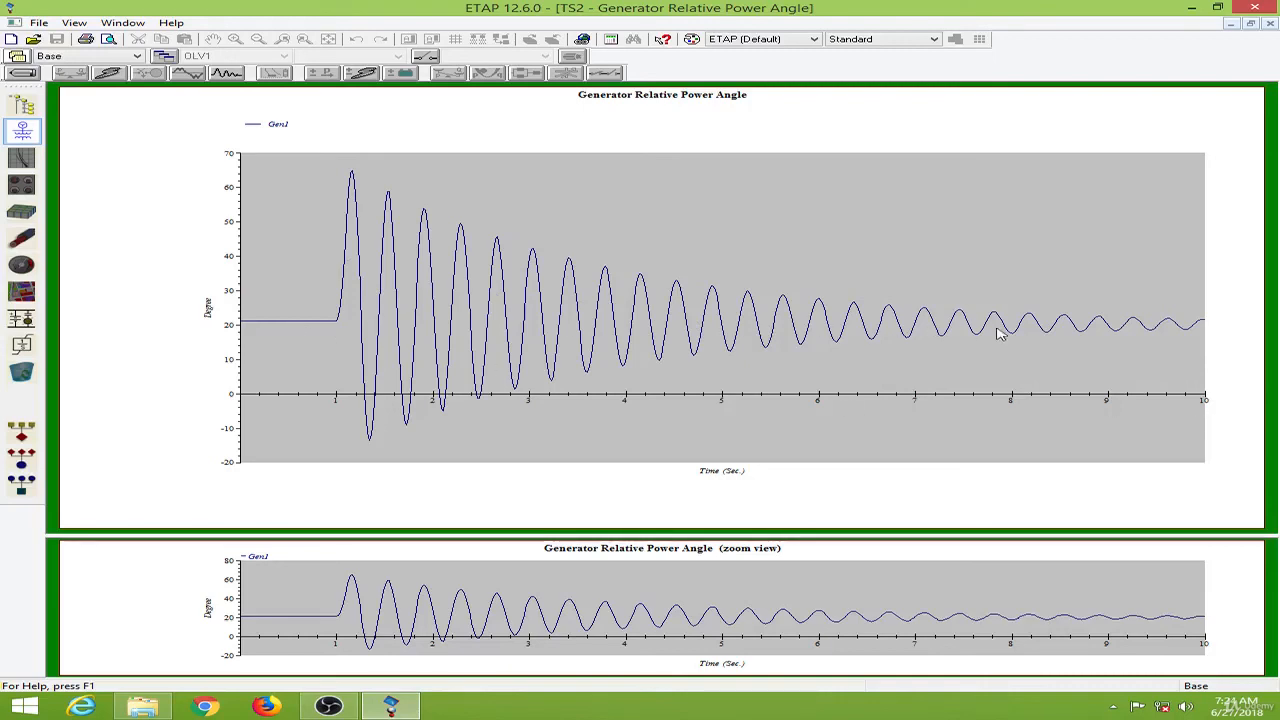
{"action": "left_click", "coordinate": [1270, 24]}
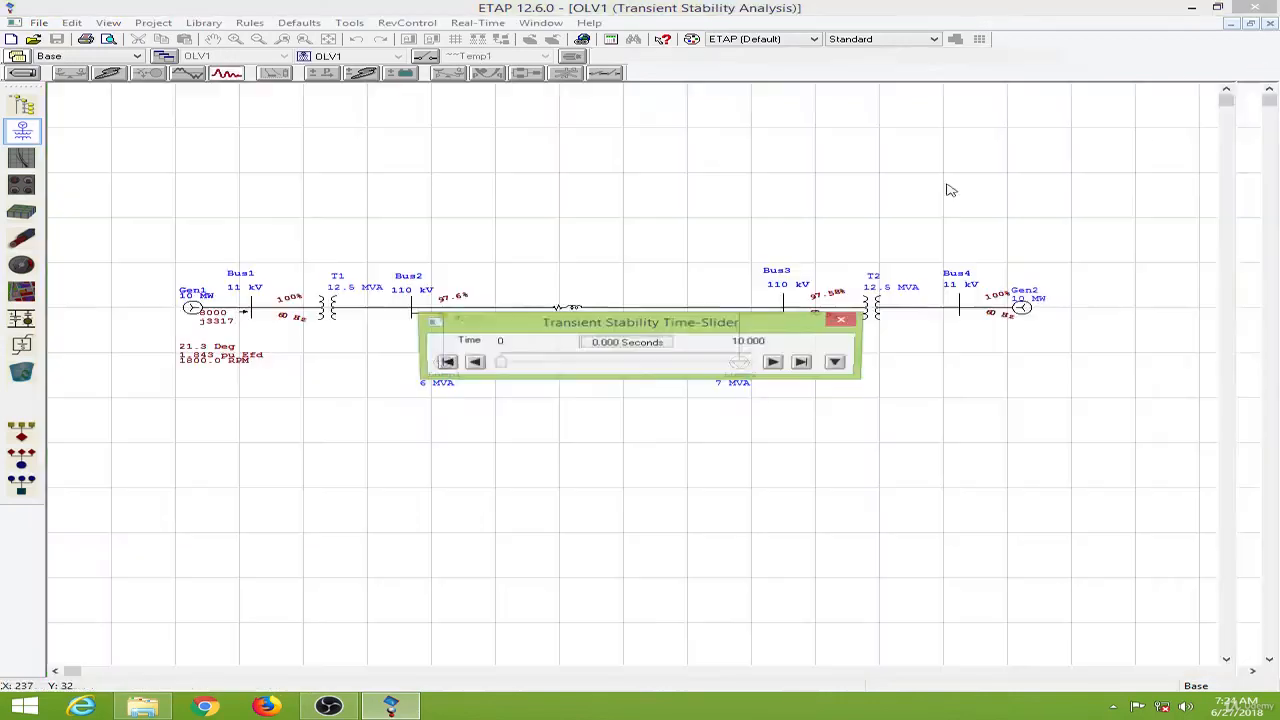
{"action": "left_click_drag", "start_coordinate": [580, 338], "coordinate": [322, 526]}
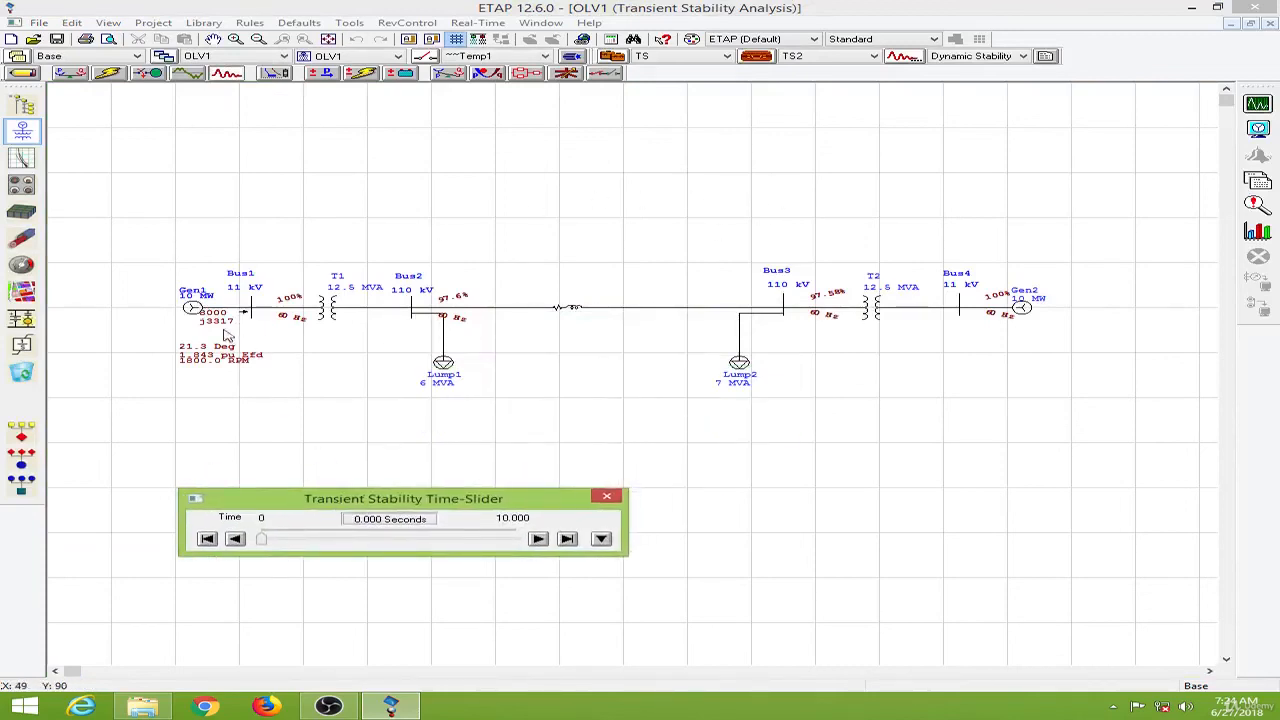
Step: Restore the damping factor in the dynamic model of generator Gen1 to 10
{"action": "double_click", "coordinate": [194, 314]}
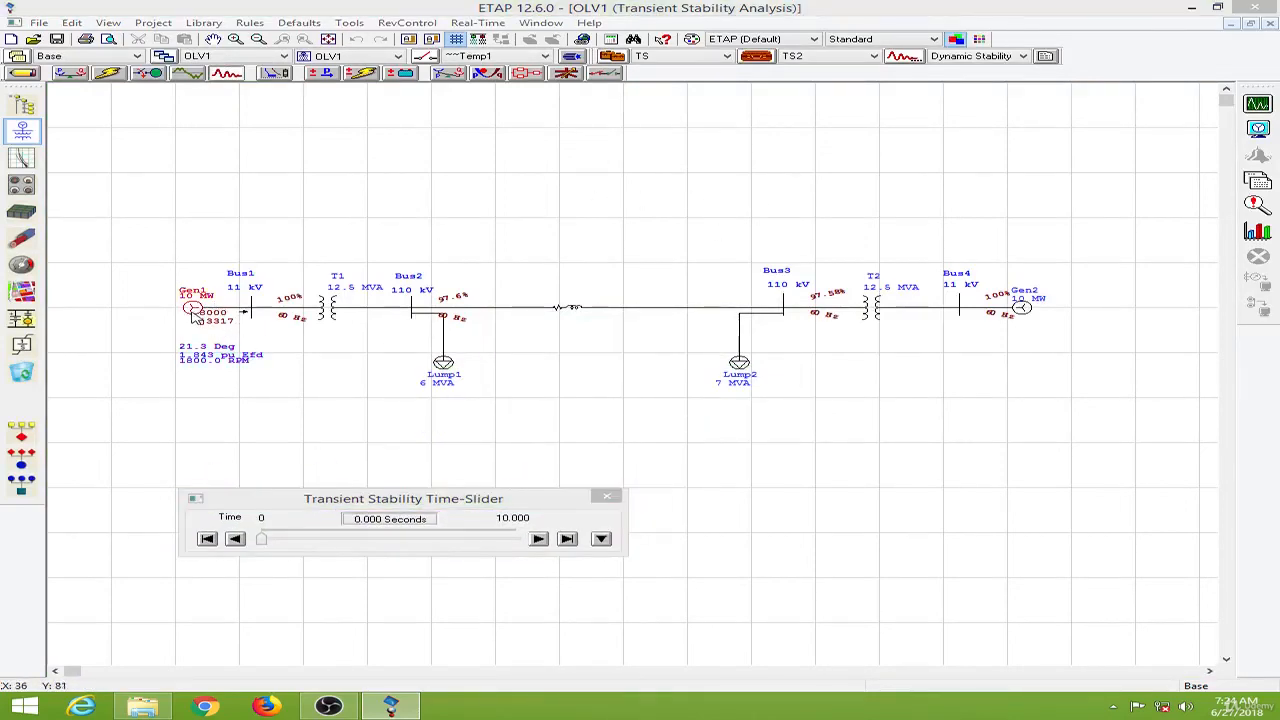
{"action": "left_click", "coordinate": [626, 186]}
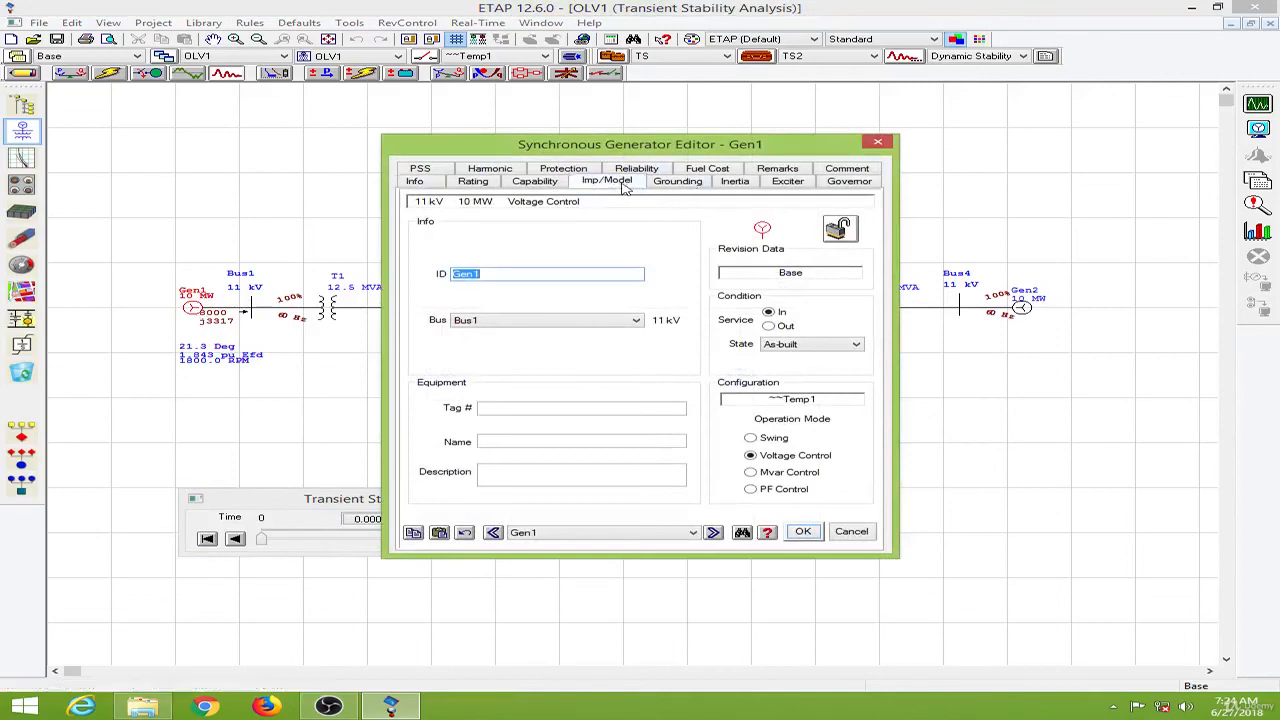
{"action": "left_click", "coordinate": [831, 408]}
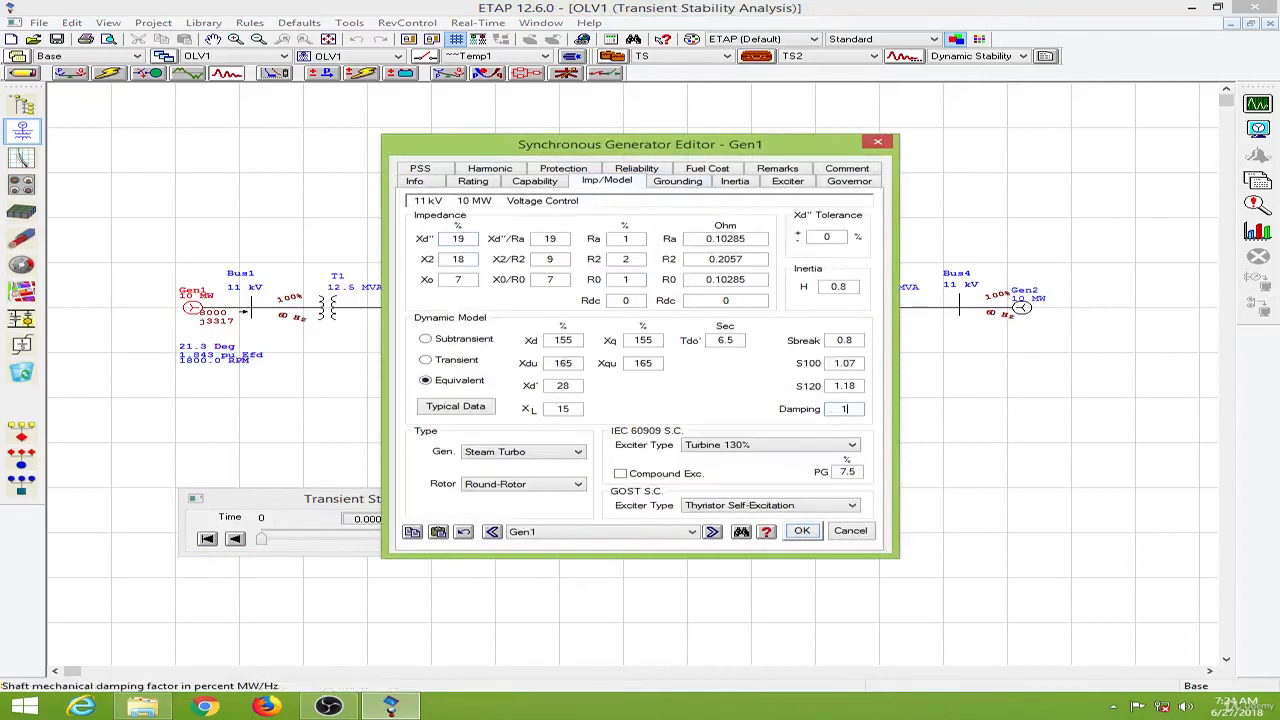
{"action": "left_click", "coordinate": [801, 531]}
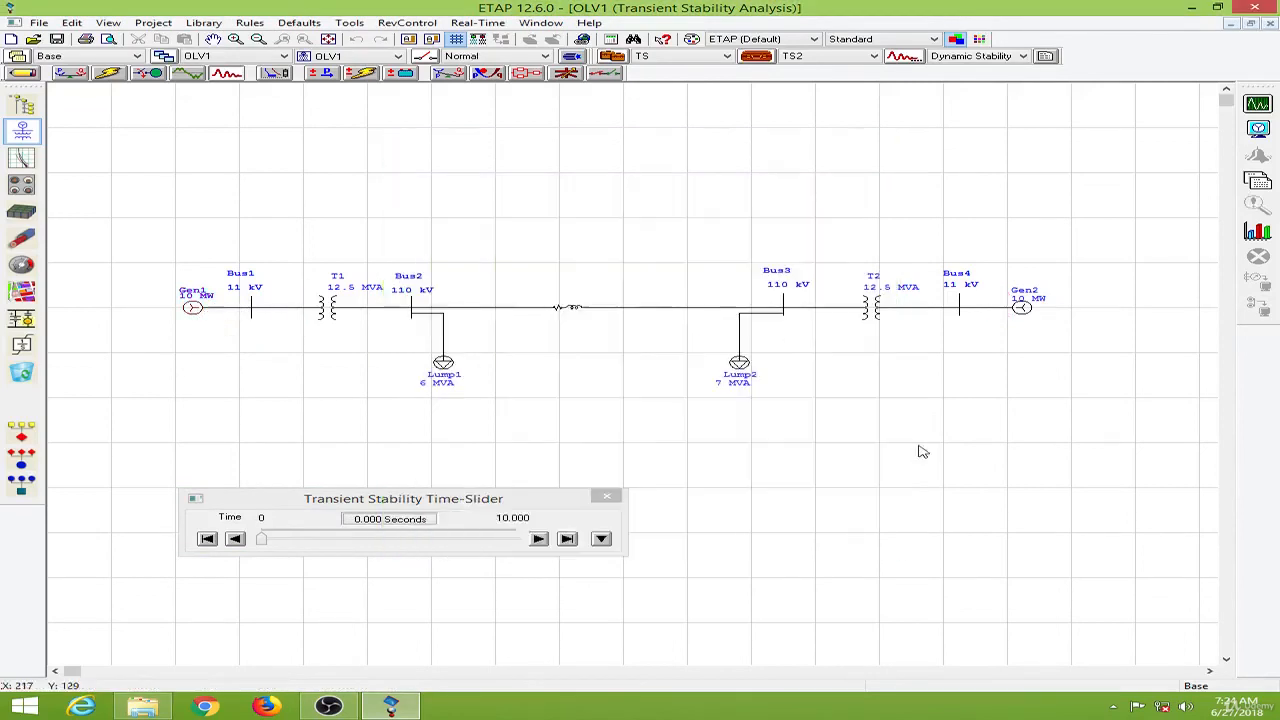
Step: Include generator Gen2 in the plotted and tabulated devices of the TS study case
{"action": "left_click", "coordinate": [757, 56]}
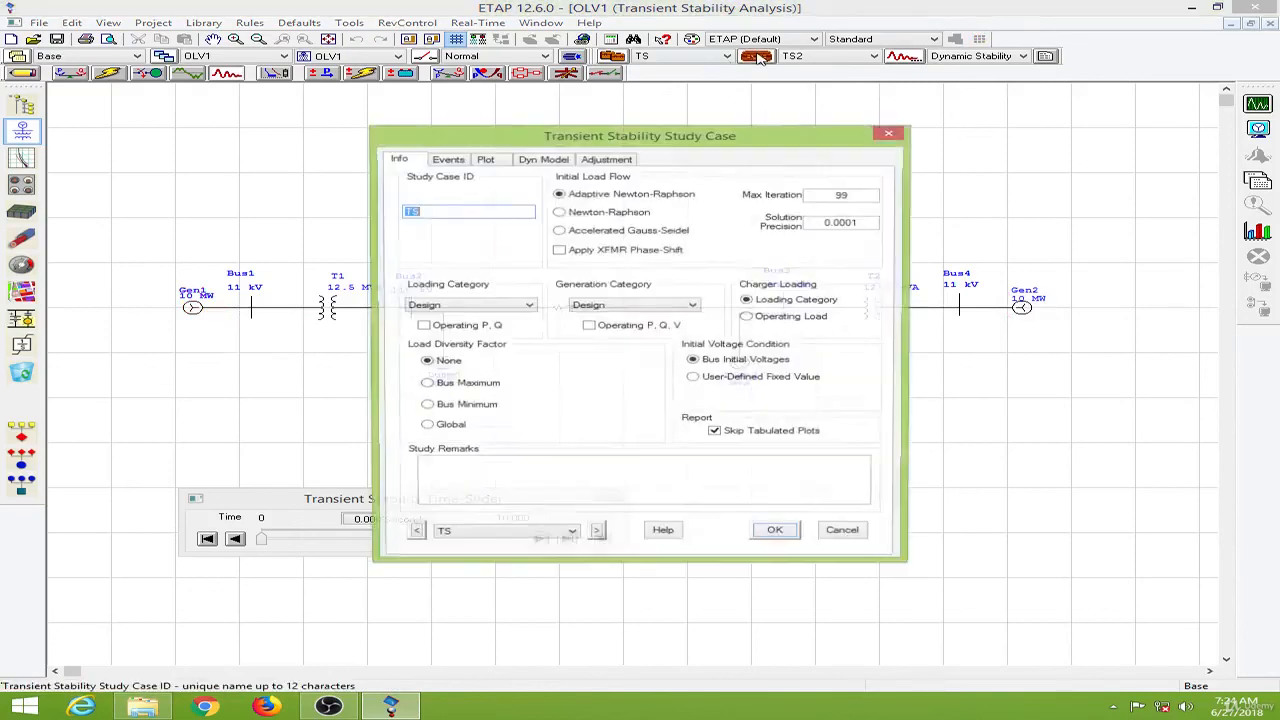
{"action": "left_click", "coordinate": [485, 160]}
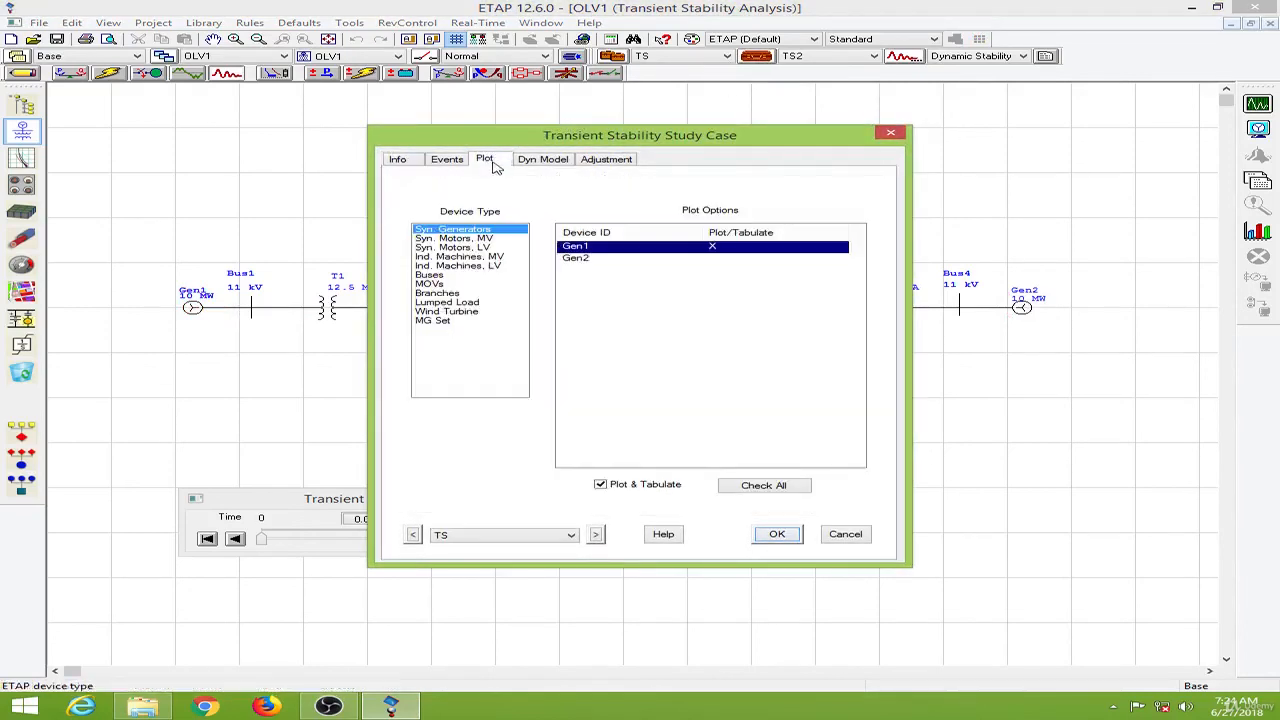
{"action": "double_click", "coordinate": [622, 259]}
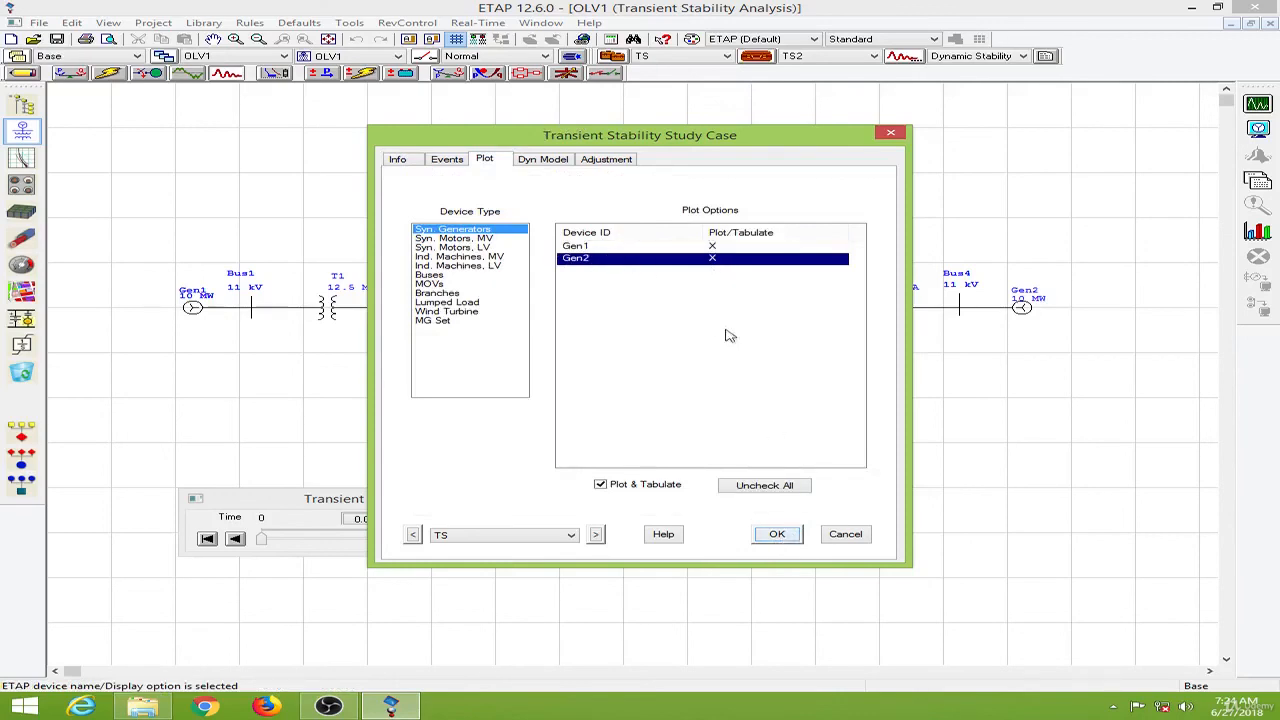
{"action": "left_click", "coordinate": [780, 536]}
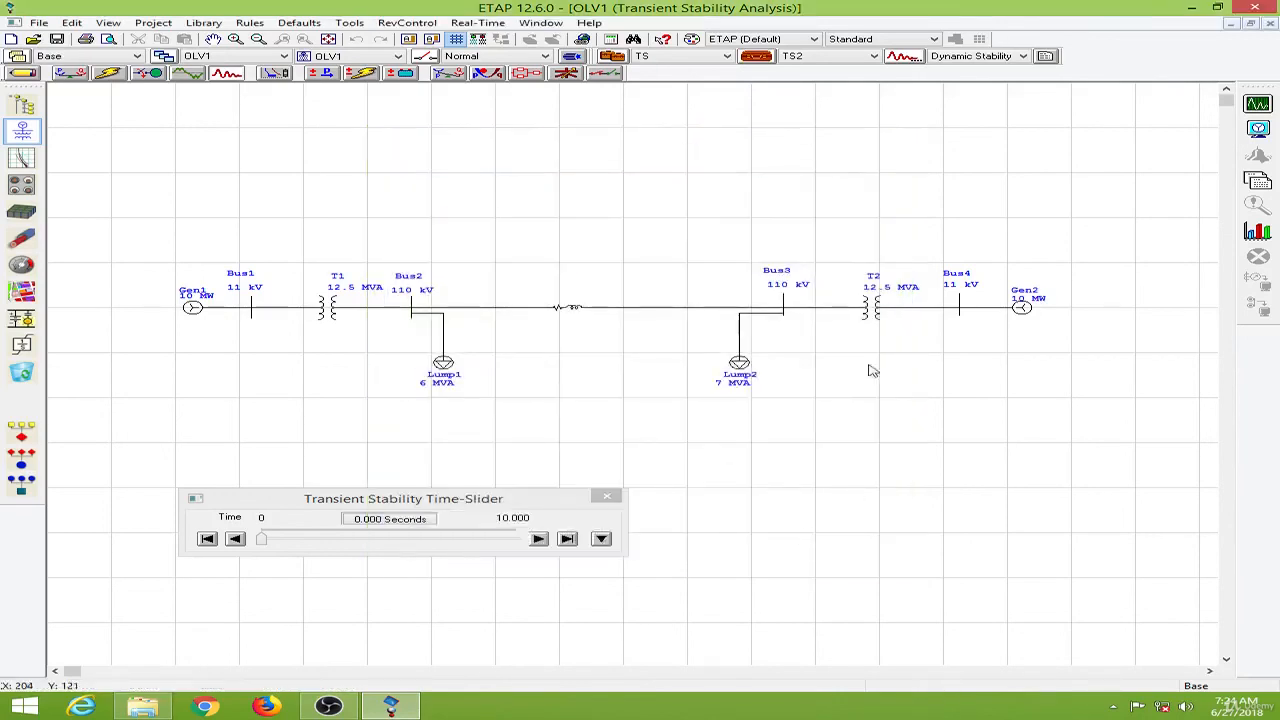
Step: Rerun the transient stability study and plot the absolute power angles of Gen1 and Gen2 together, closing the plot after examining it
{"action": "left_click", "coordinate": [1260, 105]}
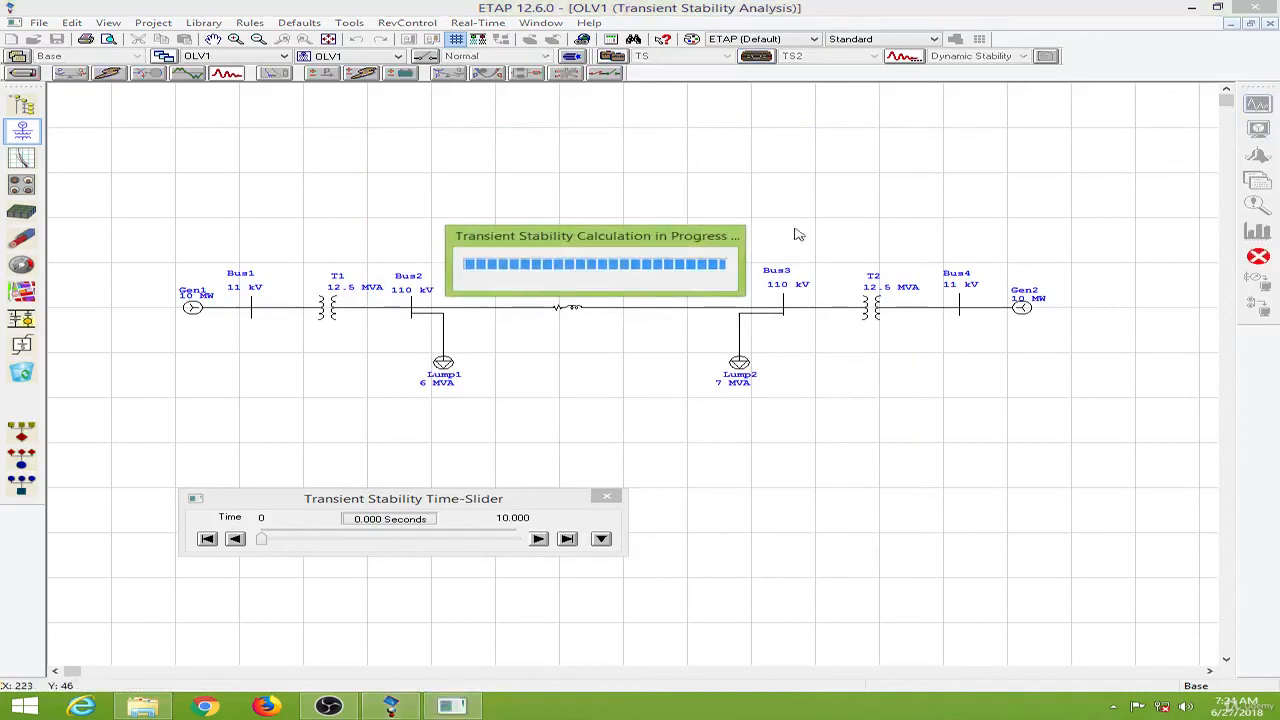
{"action": "left_click", "coordinate": [607, 496]}
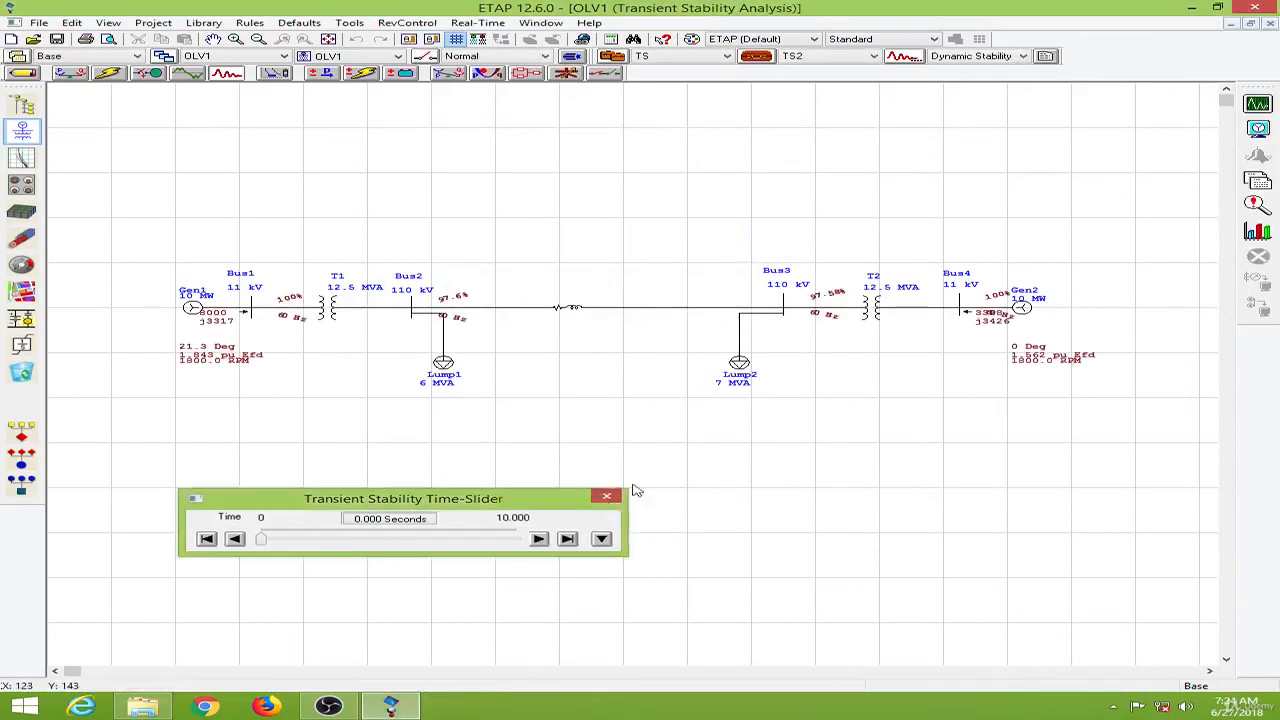
{"action": "left_click", "coordinate": [1258, 231]}
{"action": "left_click", "coordinate": [594, 207]}
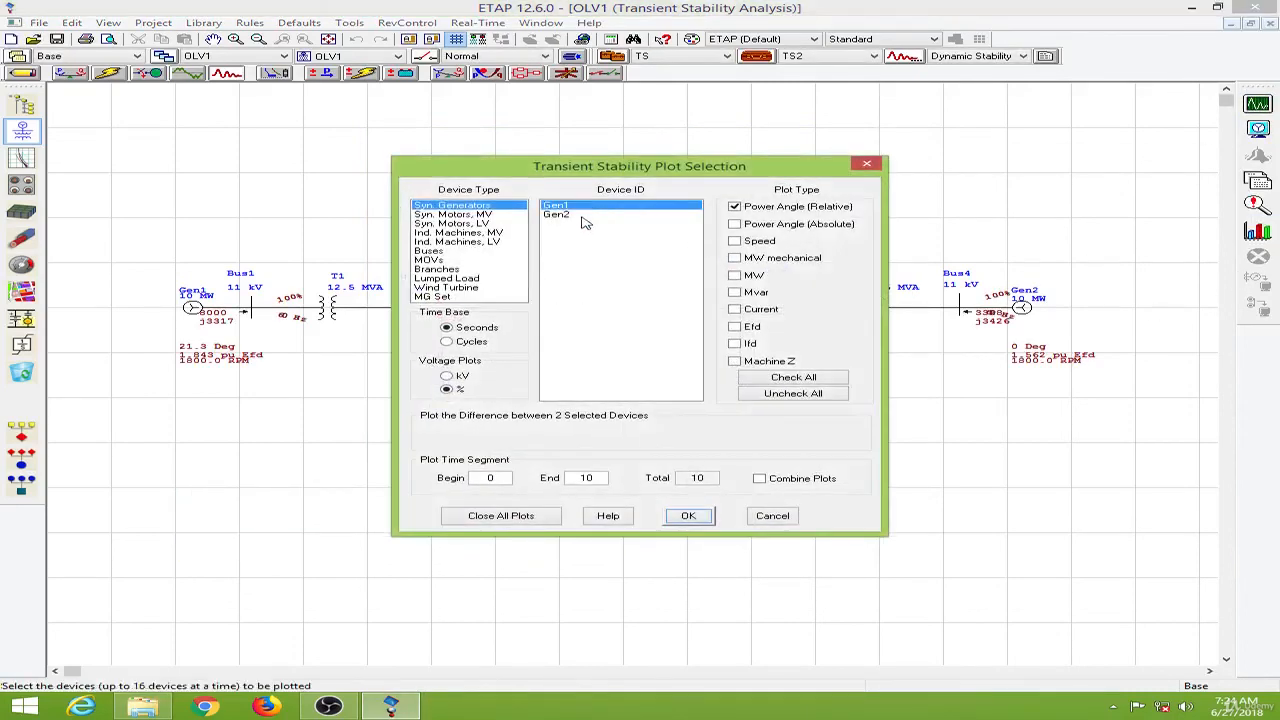
{"action": "left_click", "coordinate": [586, 216]}
{"action": "left_click", "coordinate": [778, 224]}
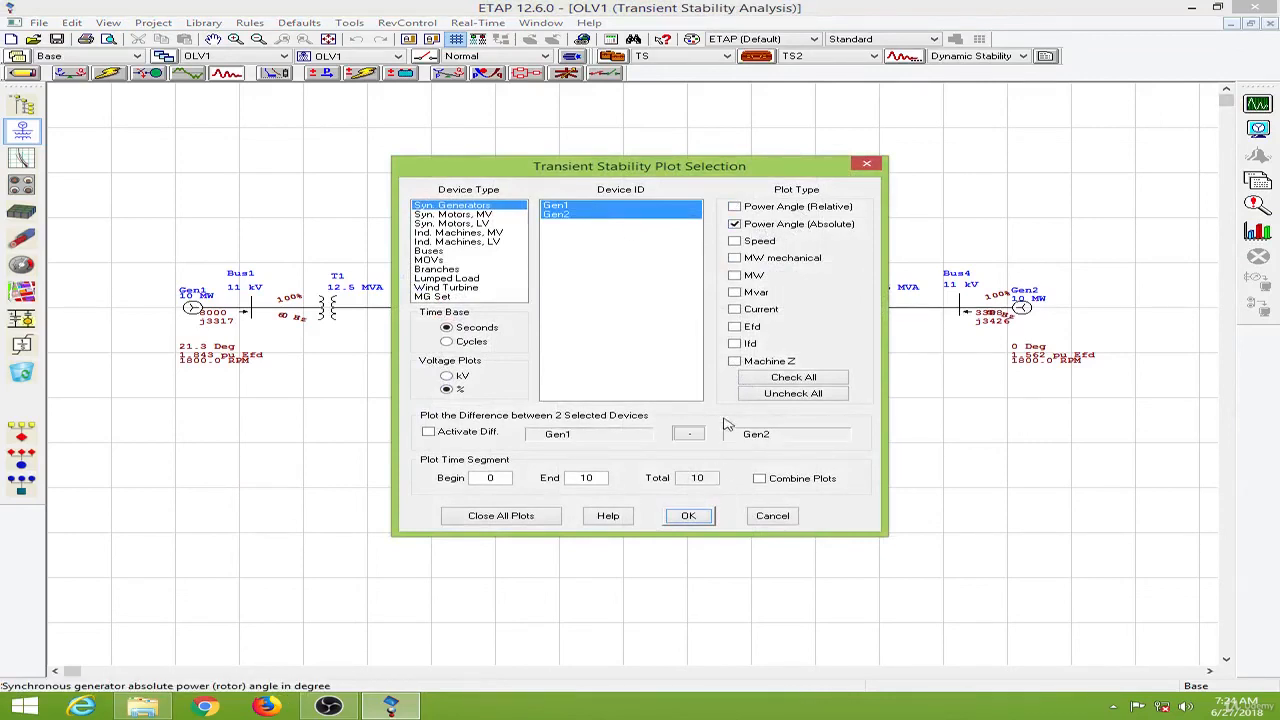
{"action": "left_click", "coordinate": [690, 516]}
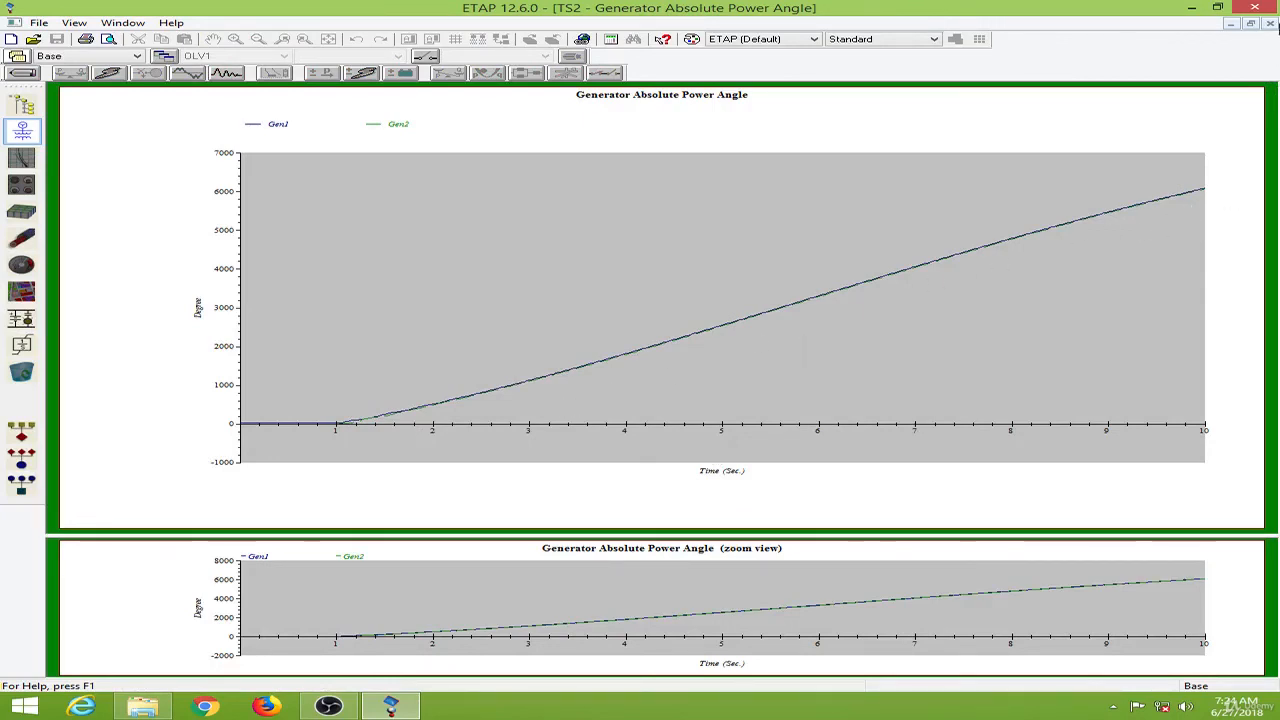
{"action": "left_click", "coordinate": [1270, 22]}
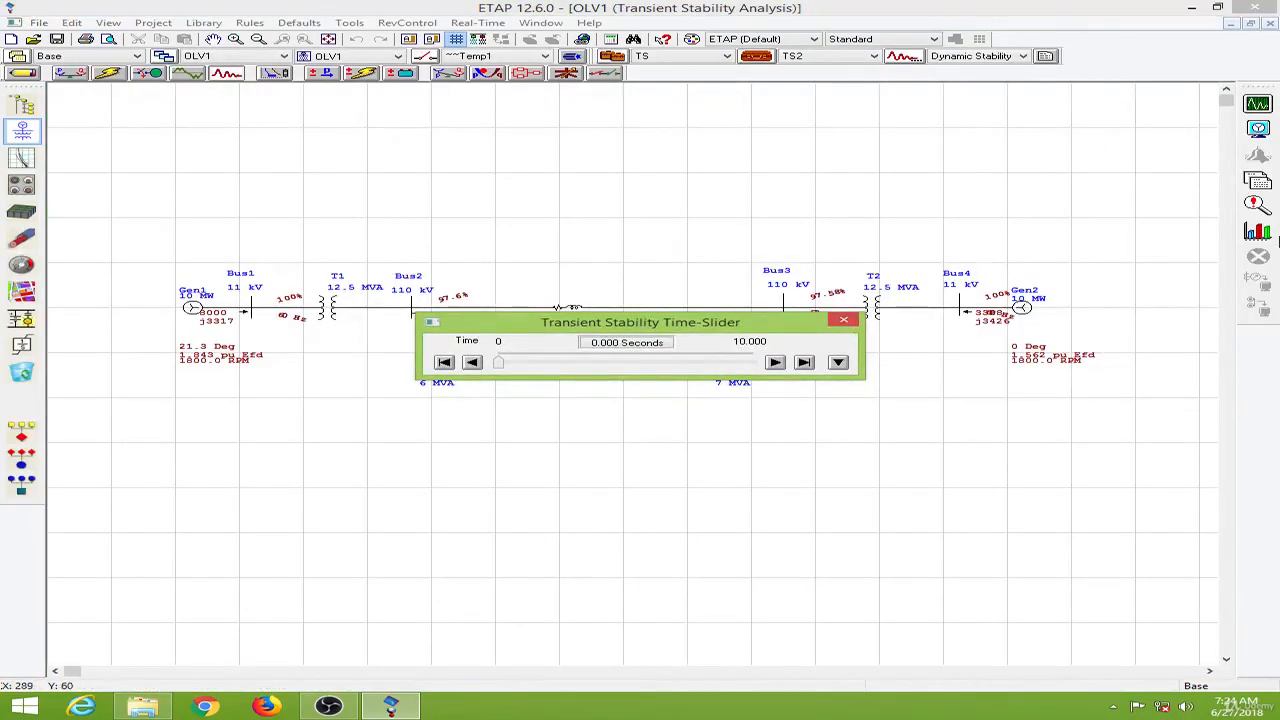
Step: Plot Gen1's speed and terminal current for examination, and close both plots and the time slider
{"action": "left_click", "coordinate": [1258, 231]}
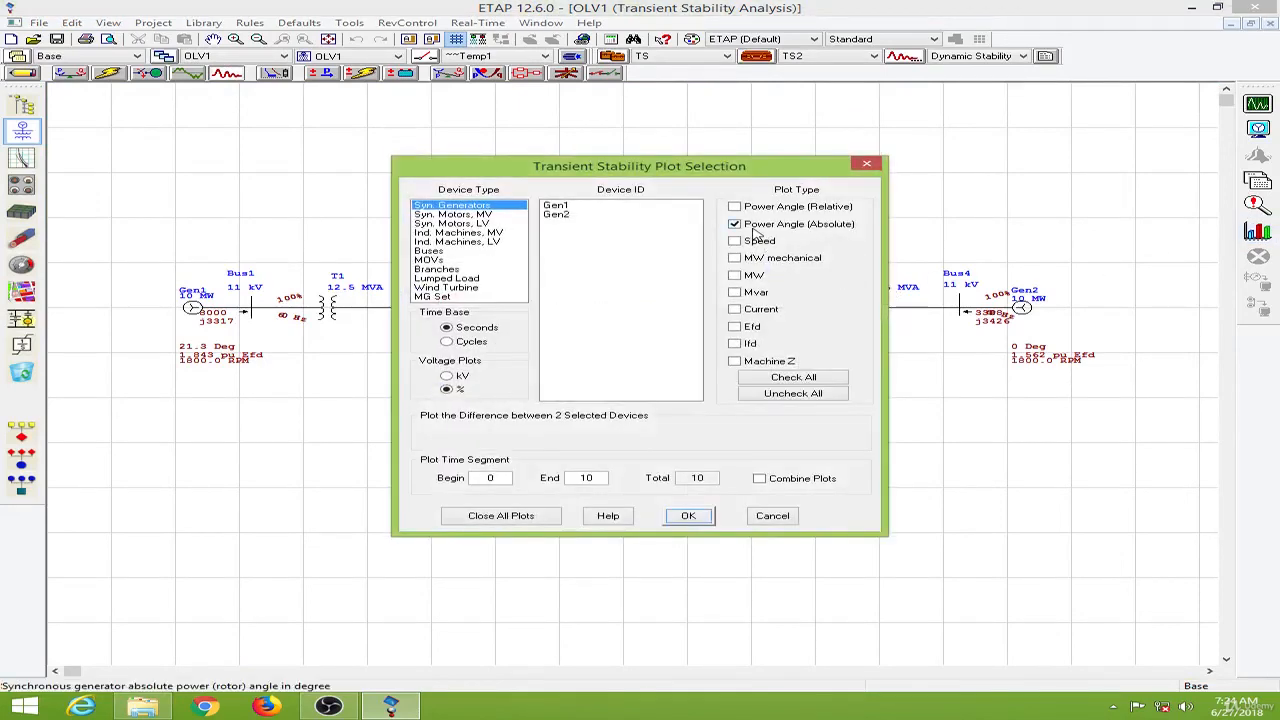
{"action": "left_click", "coordinate": [760, 226]}
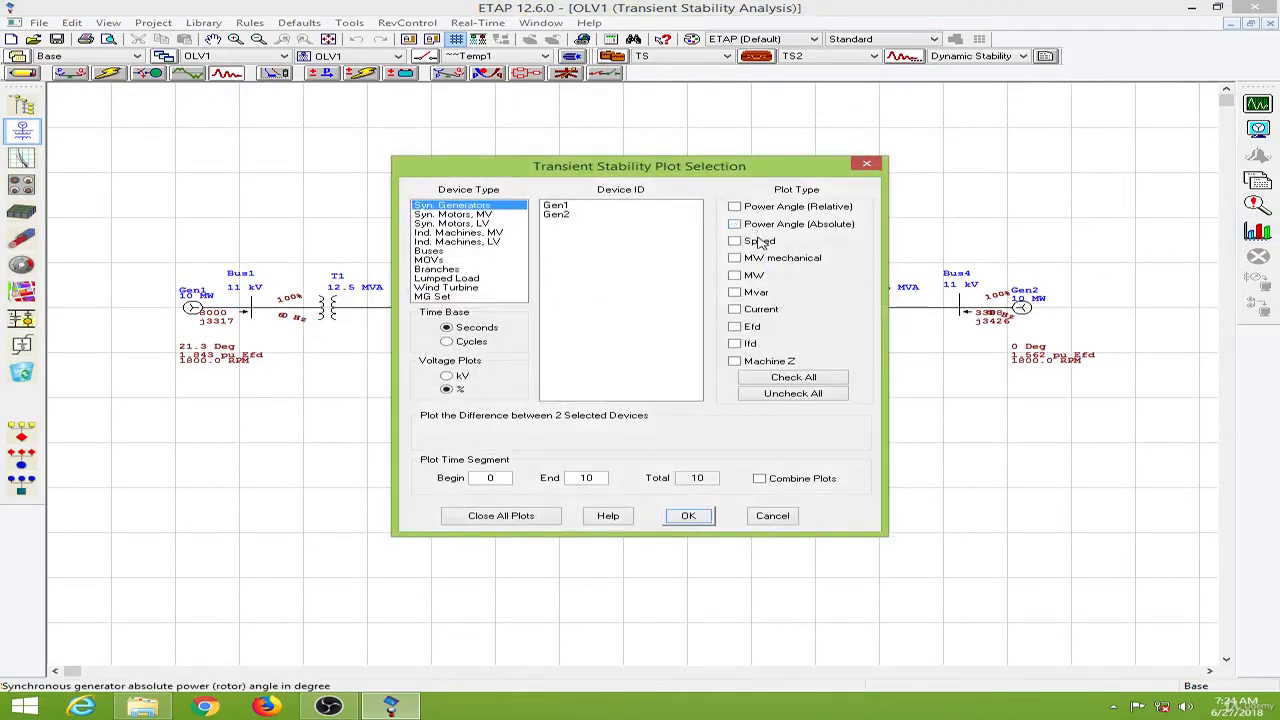
{"action": "left_click", "coordinate": [764, 311]}
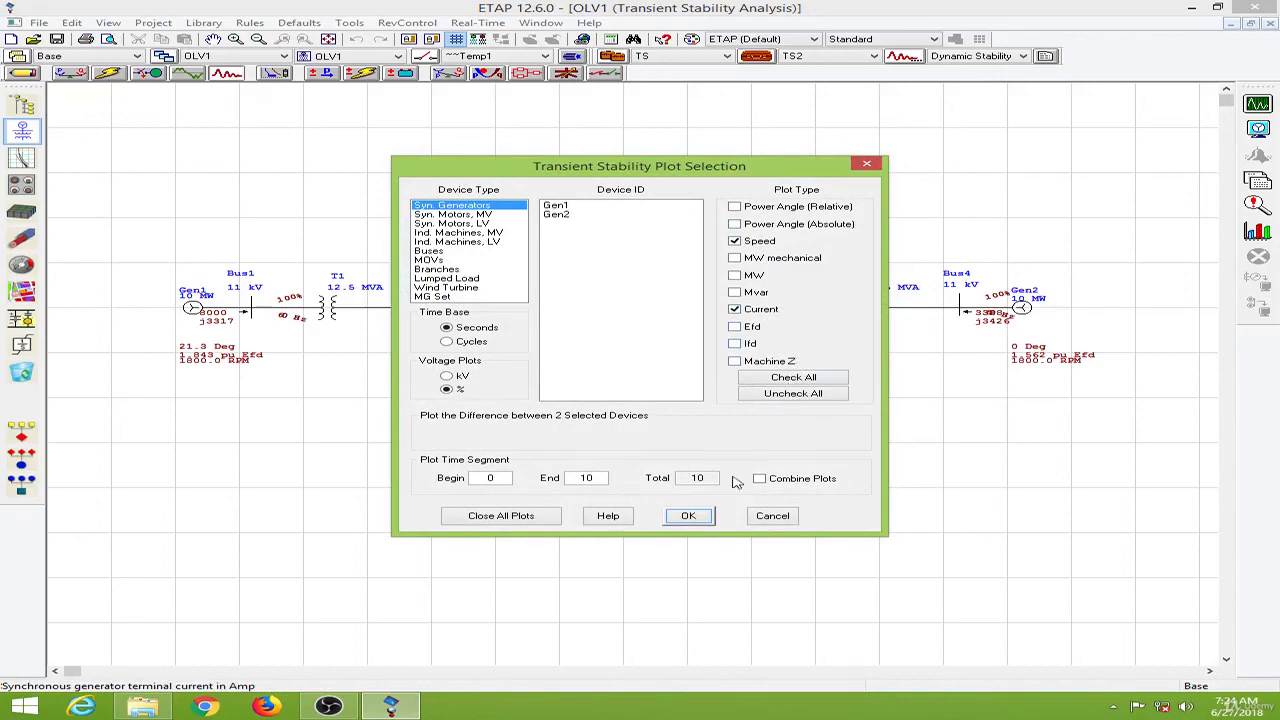
{"action": "left_click", "coordinate": [628, 207]}
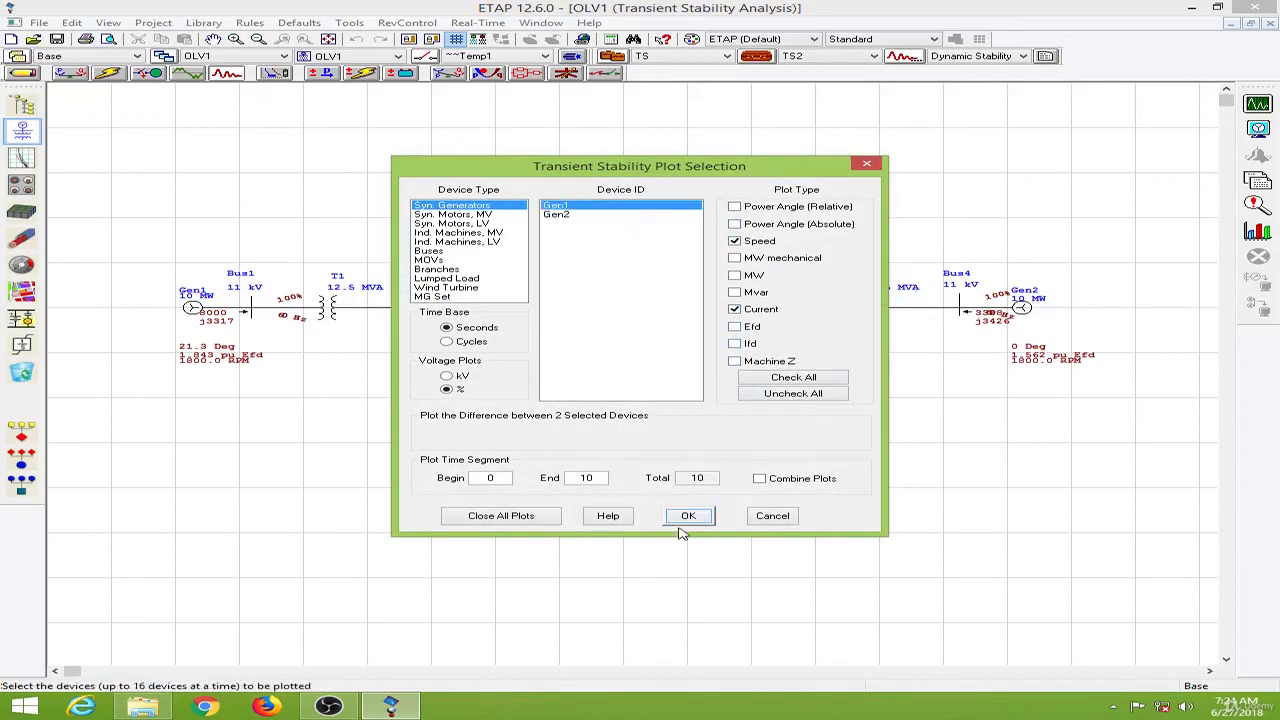
{"action": "left_click", "coordinate": [686, 521]}
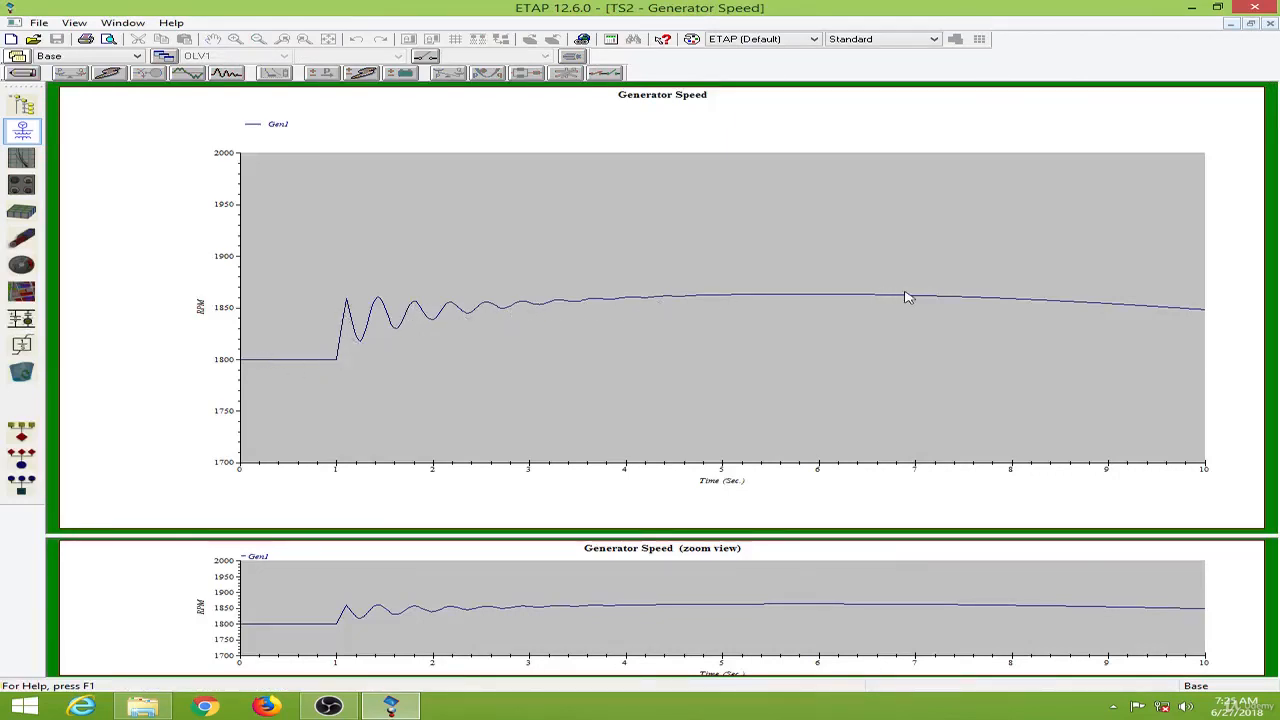
{"action": "left_click", "coordinate": [1268, 22]}
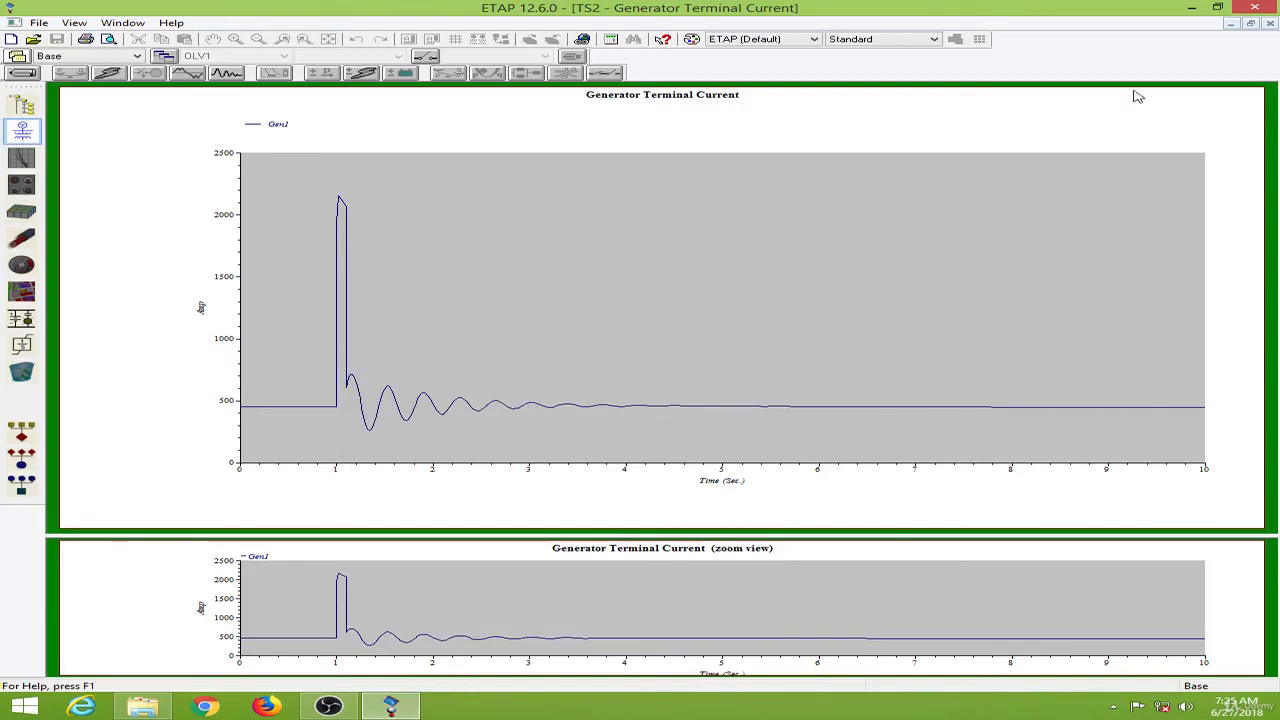
{"action": "left_click", "coordinate": [1266, 26]}
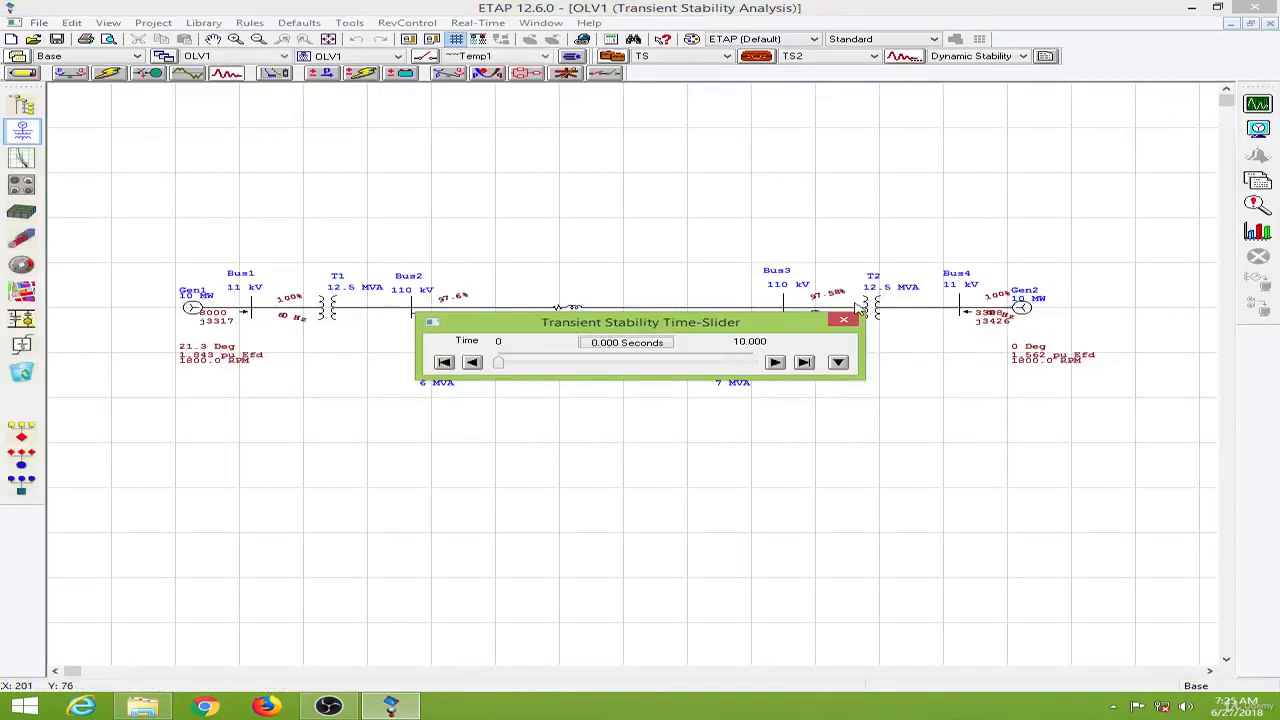
{"action": "left_click", "coordinate": [850, 319]}
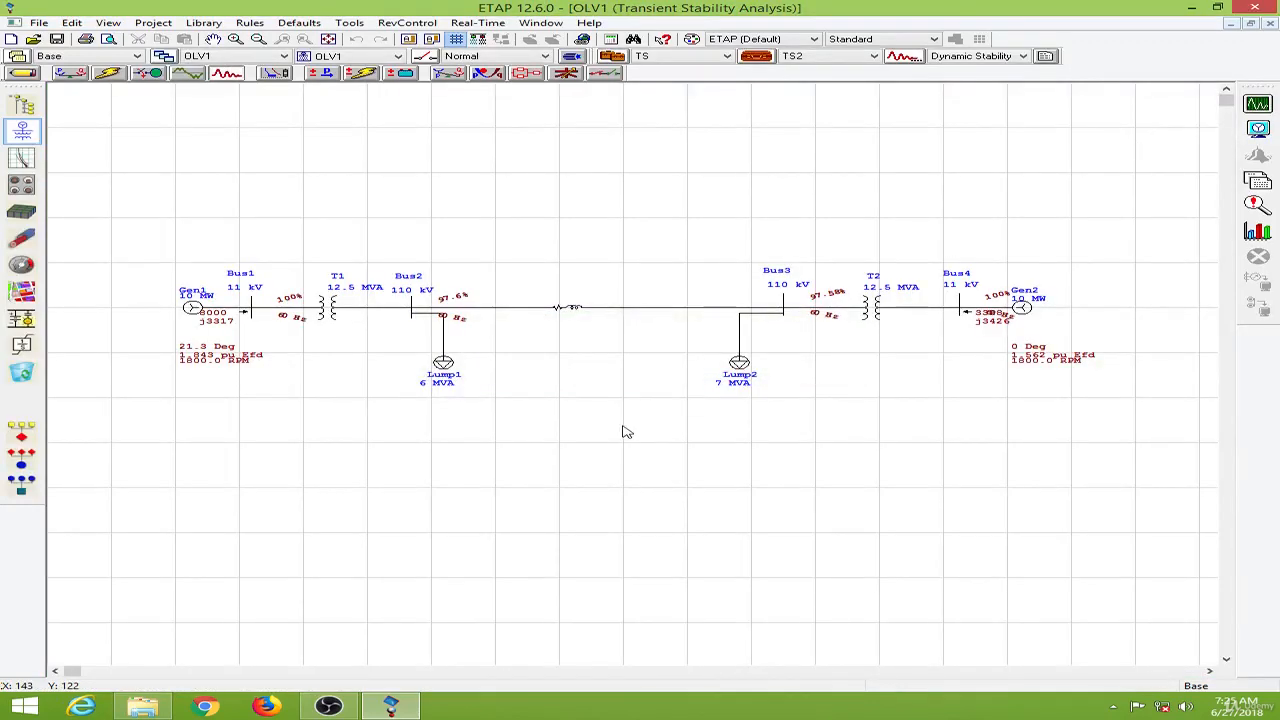